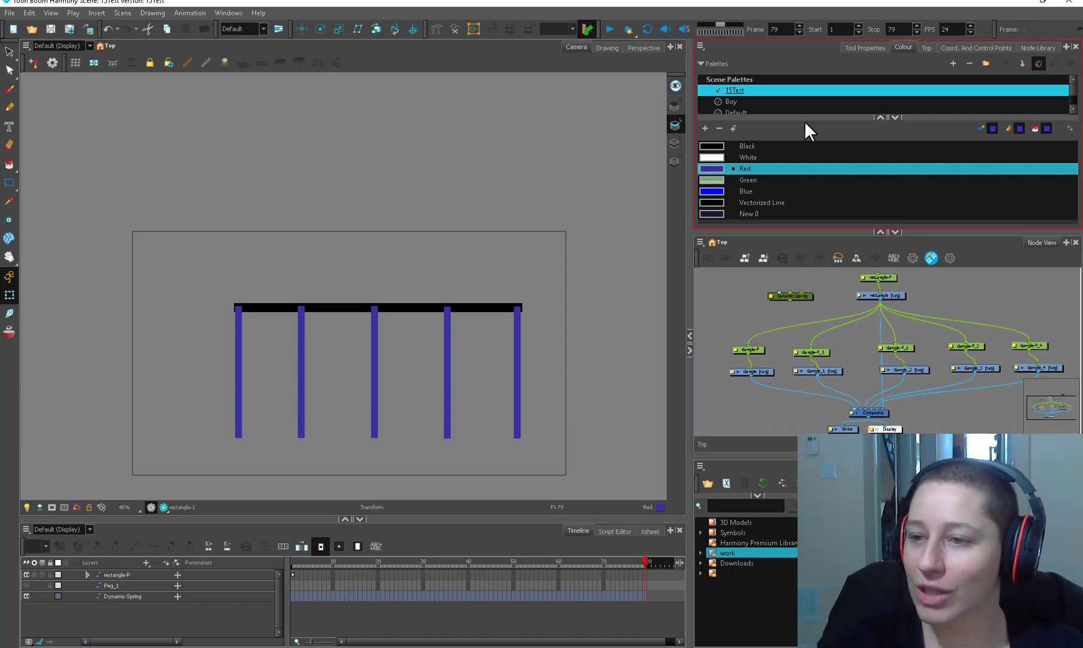
Step: Show the Constraint nodes in the node library and insert the existing Dynamic-Spring between the rectangle drawing and dangle-P
{"action": "left_click", "coordinate": [1038, 47]}
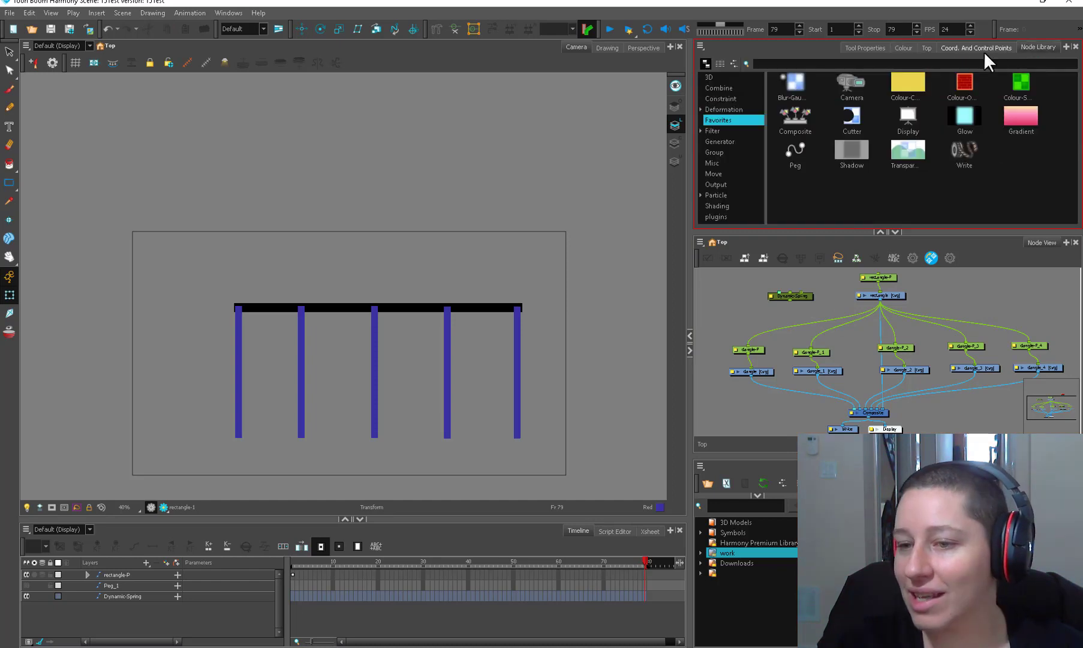
{"action": "left_click", "coordinate": [735, 110]}
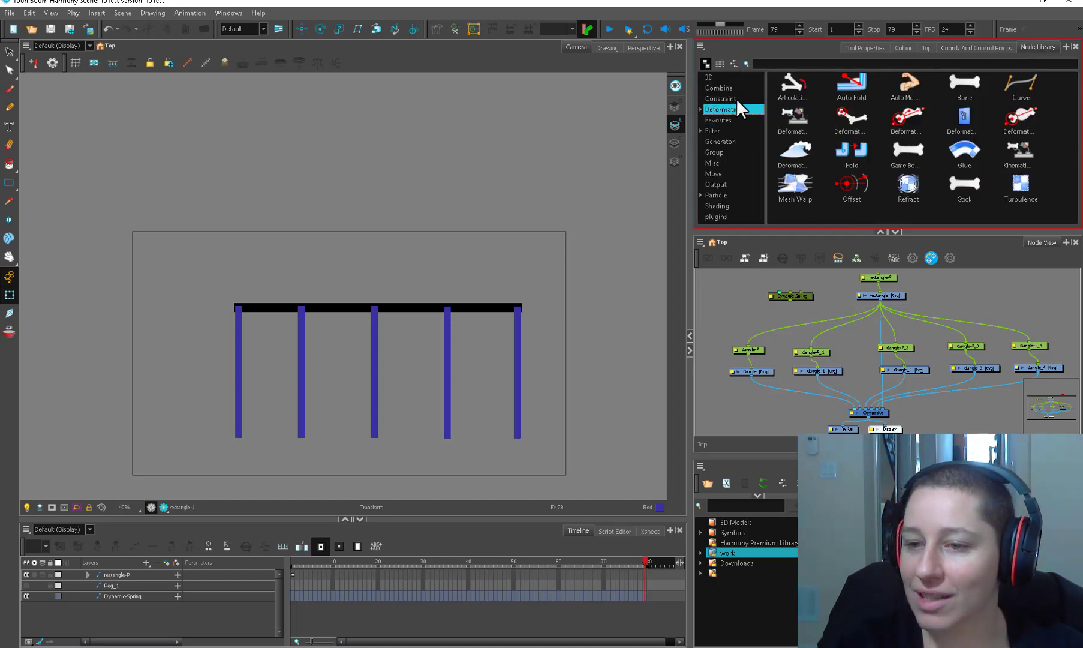
{"action": "left_click", "coordinate": [737, 98]}
{"action": "left_click_drag", "start_coordinate": [803, 305], "coordinate": [821, 339]}
{"action": "scroll", "coordinate": [854, 314], "scroll_direction": "up", "scroll_amount": 2}
{"action": "scroll", "coordinate": [823, 330], "scroll_direction": "up", "scroll_amount": 2}
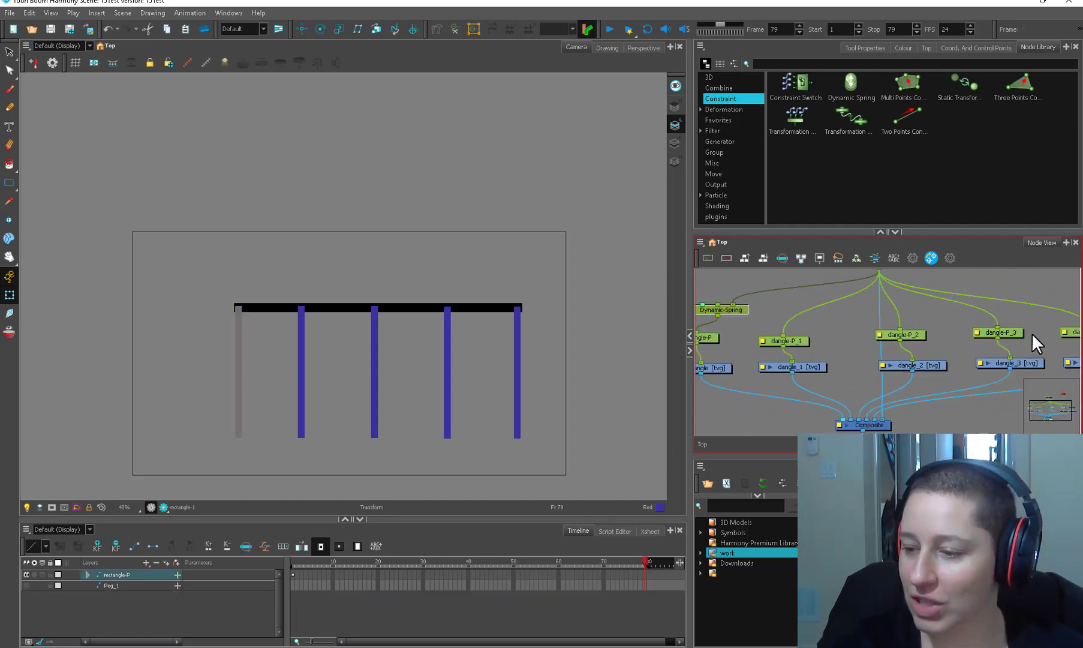
{"action": "scroll", "coordinate": [1056, 336], "scroll_direction": "down", "scroll_amount": 3}
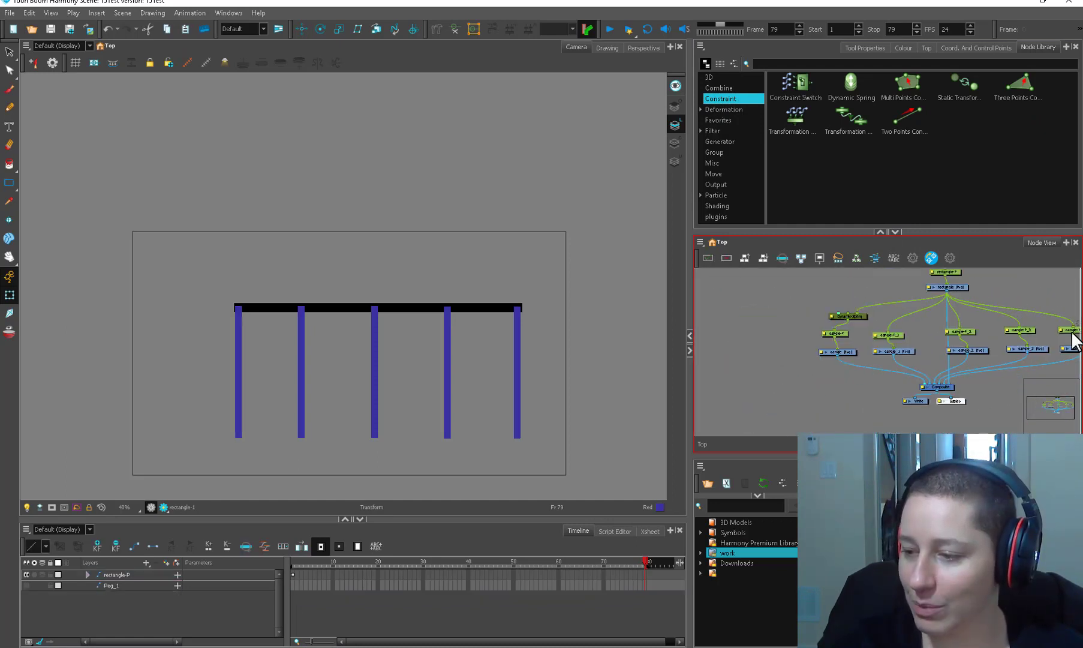
Step: Disable Peg_1 and the dangle_1 to dangle_4 drawings together with their pegs
{"action": "left_click_drag", "start_coordinate": [905, 363], "coordinate": [900, 364]}
{"action": "key", "text": "d"}
{"action": "left_click_drag", "start_coordinate": [968, 283], "coordinate": [885, 355]}
{"action": "scroll", "coordinate": [885, 355], "scroll_direction": "up", "scroll_amount": 1}
Step: Keyframe rectangle-P sliding from left to right across the camera frame, starting at frame 1 and ending at frame 19
{"action": "left_click", "coordinate": [865, 341]}
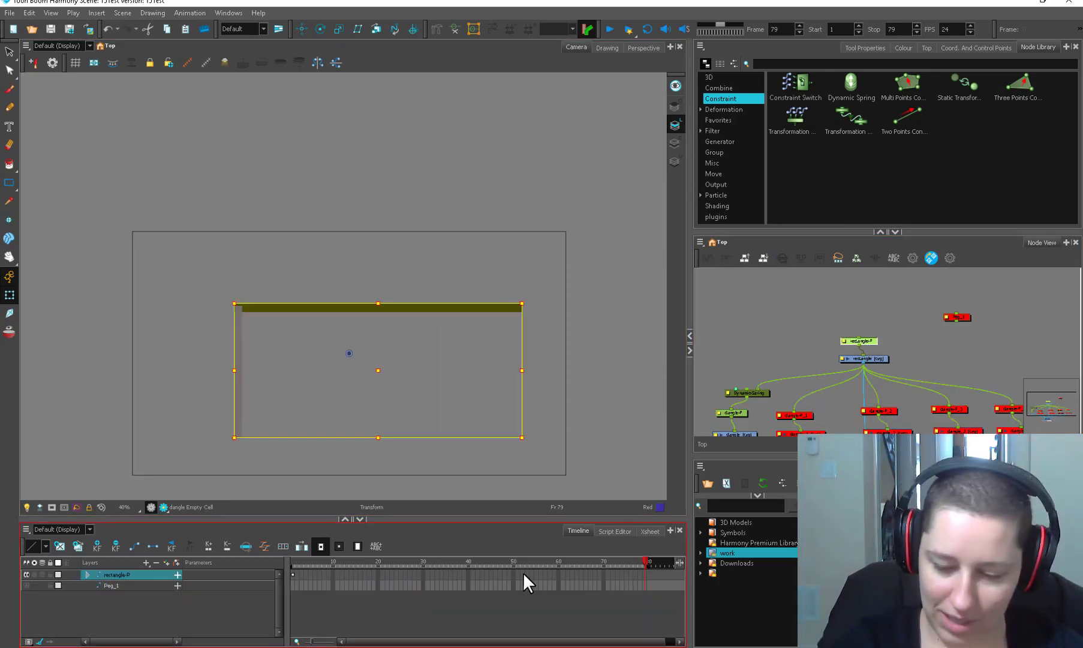
{"action": "left_click", "coordinate": [292, 572]}
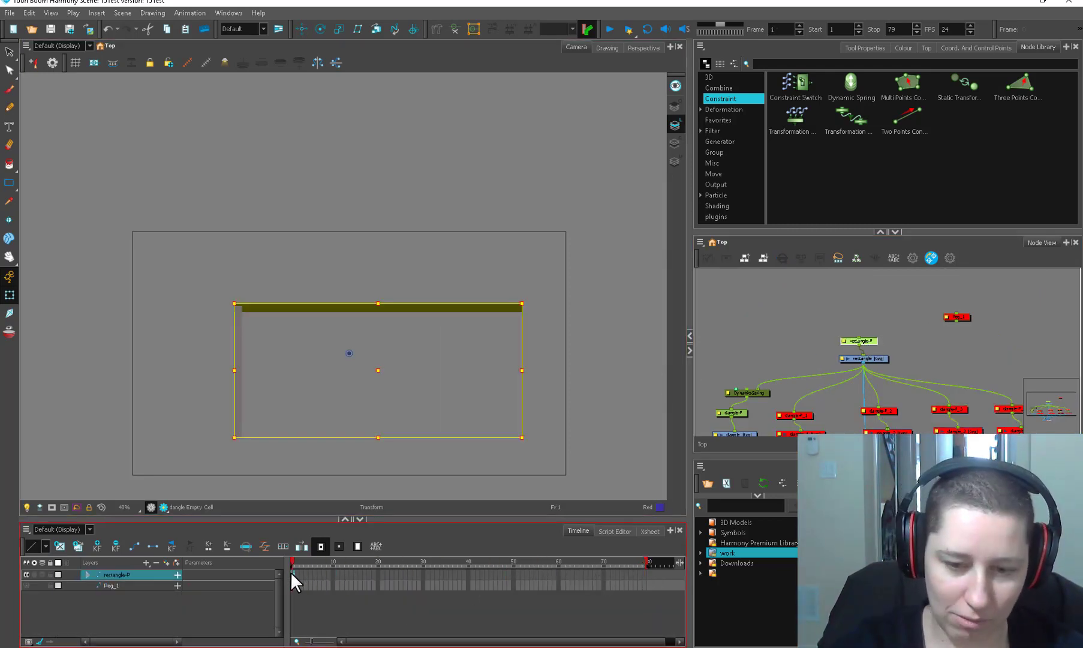
{"action": "left_click_drag", "start_coordinate": [350, 375], "coordinate": [513, 393]}
{"action": "key", "text": "shift+period"}
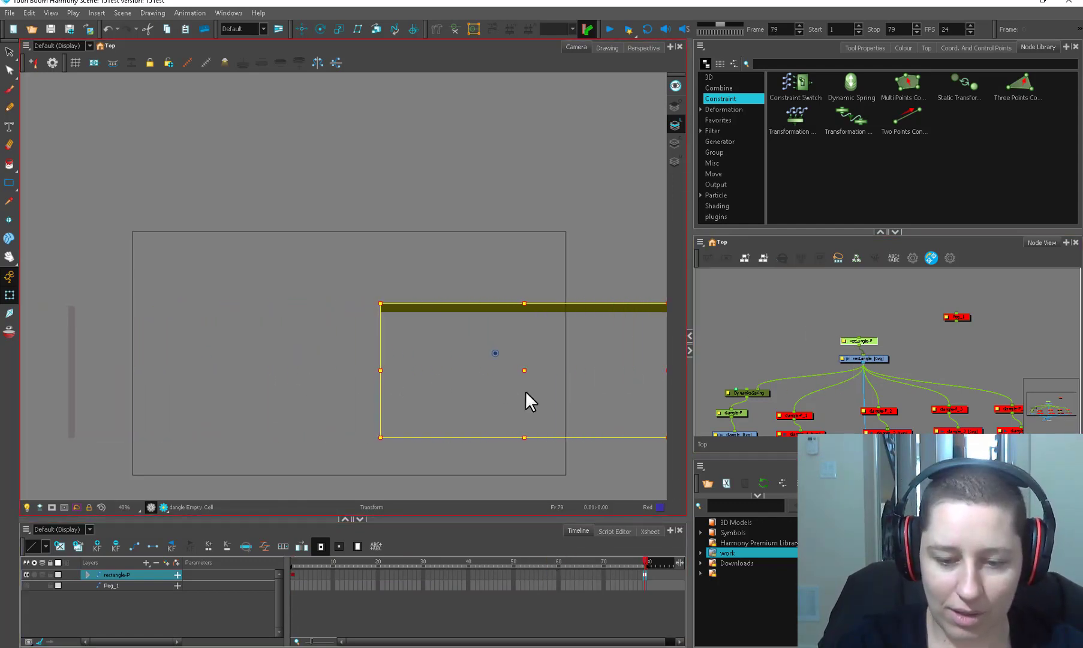
{"action": "left_click", "coordinate": [293, 574]}
{"action": "key", "text": "ctrl+k"}
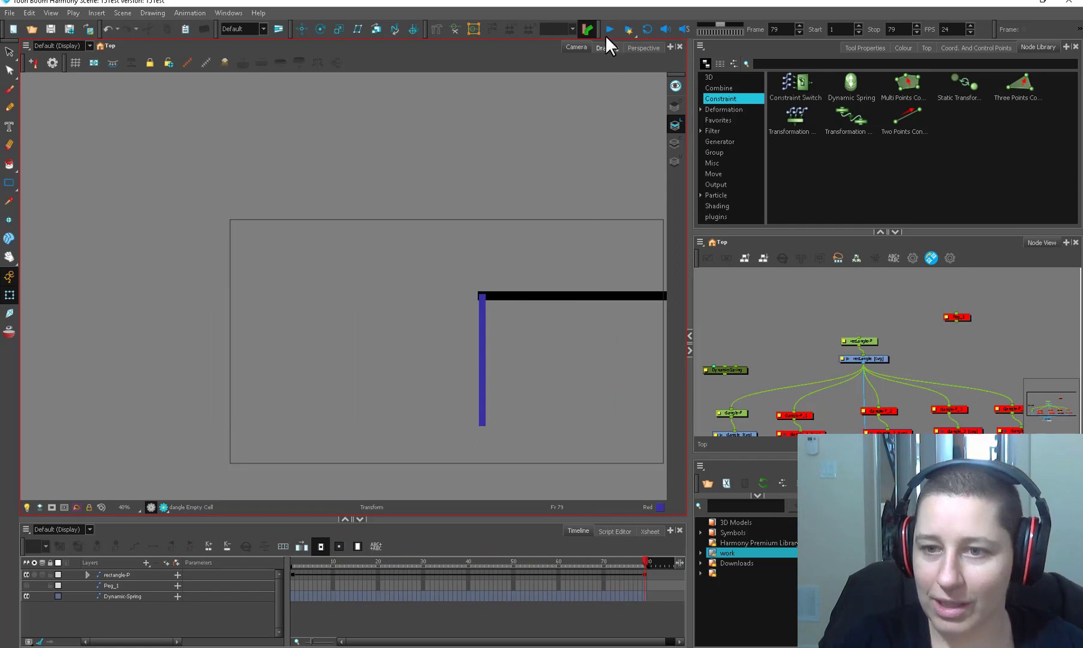
{"action": "left_click", "coordinate": [645, 575]}
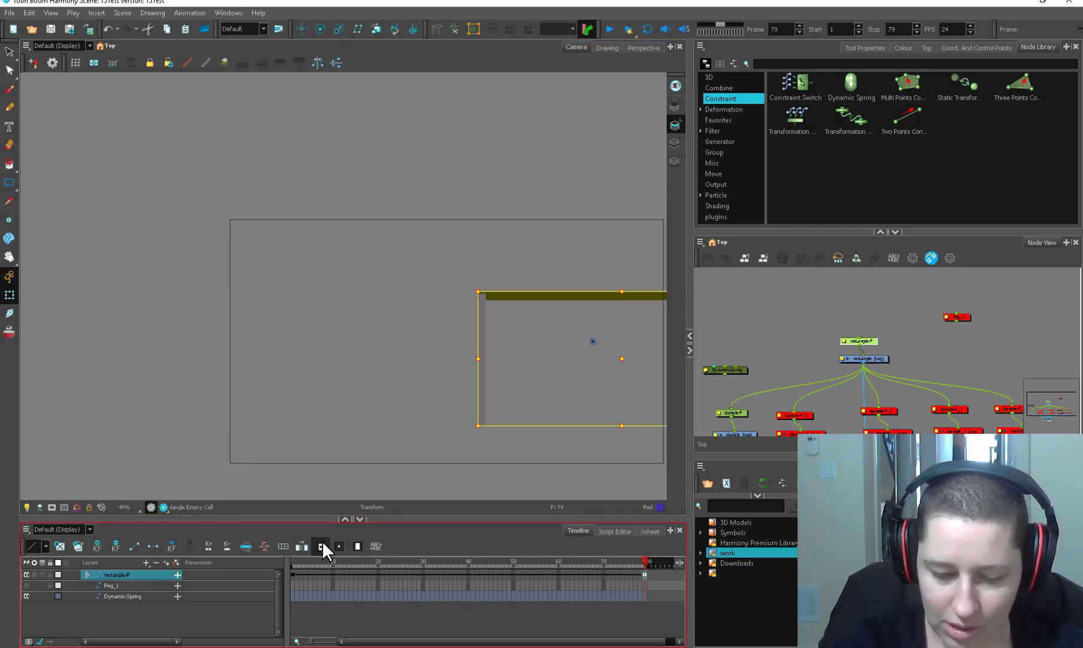
{"action": "left_click", "coordinate": [609, 30]}
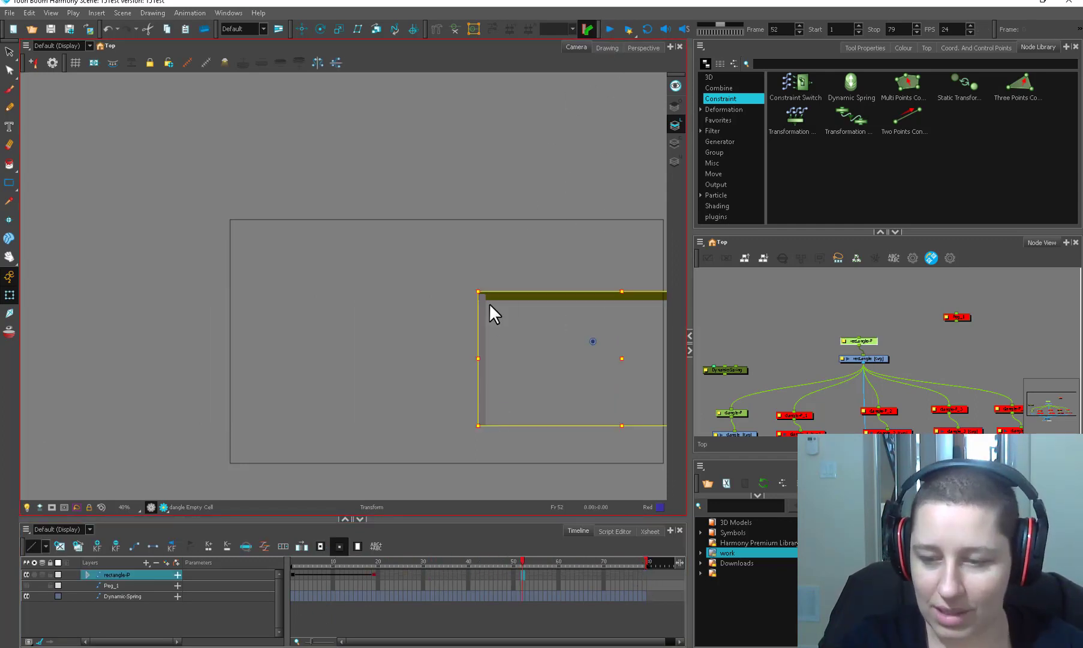
Step: Delete the loose Dynamic-Spring node and insert a fresh Dynamic Spring between the rectangle drawing and dangle-P
{"action": "left_click", "coordinate": [726, 370]}
{"action": "key", "text": "Delete"}
{"action": "left_click", "coordinate": [818, 149]}
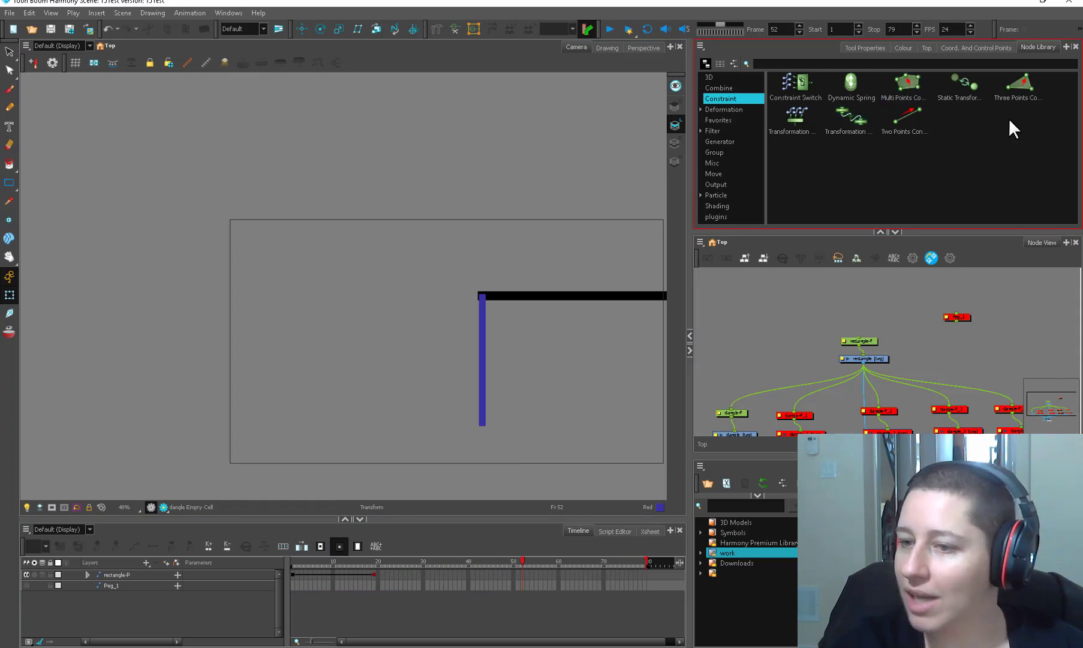
{"action": "left_click_drag", "start_coordinate": [852, 84], "coordinate": [785, 270]}
{"action": "left_click_drag", "start_coordinate": [736, 346], "coordinate": [777, 392]}
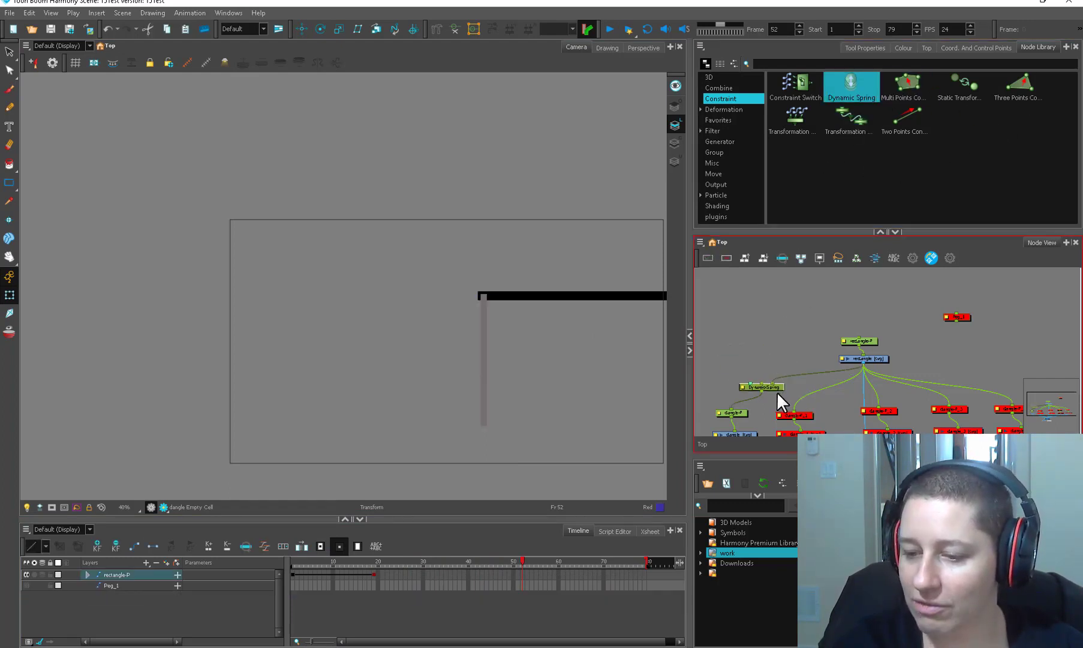
{"action": "scroll", "coordinate": [741, 385], "scroll_direction": "up", "scroll_amount": 6}
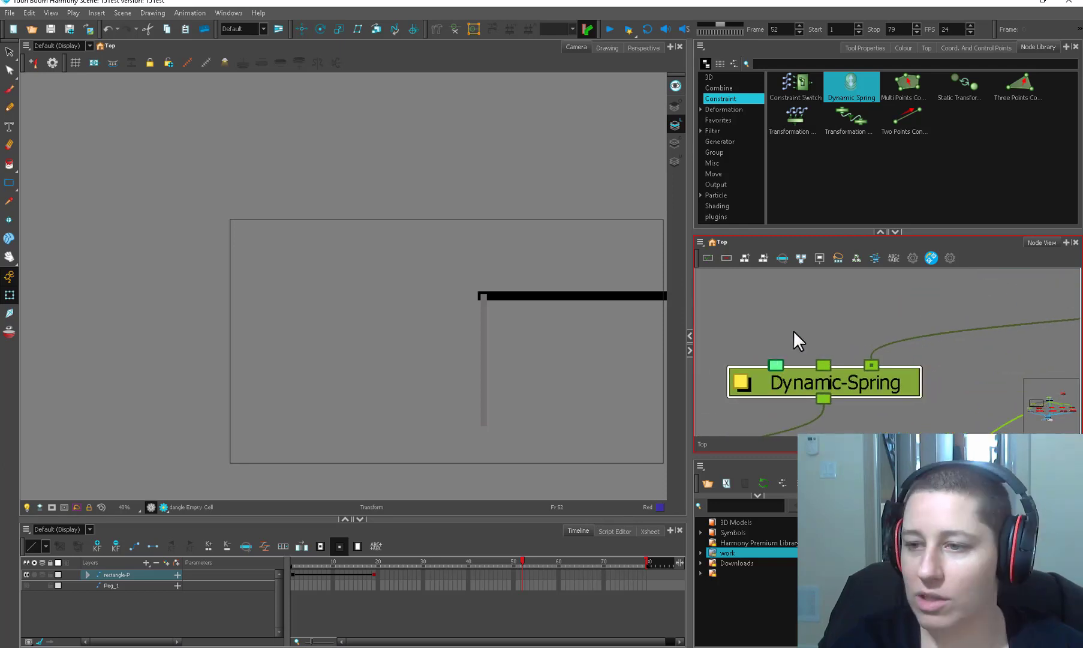
Step: Add a Transformation-Limit node above Dynamic-Spring and compare the input ports of the two nodes
{"action": "left_click", "coordinate": [859, 124]}
{"action": "left_click_drag", "start_coordinate": [783, 334], "coordinate": [786, 336]}
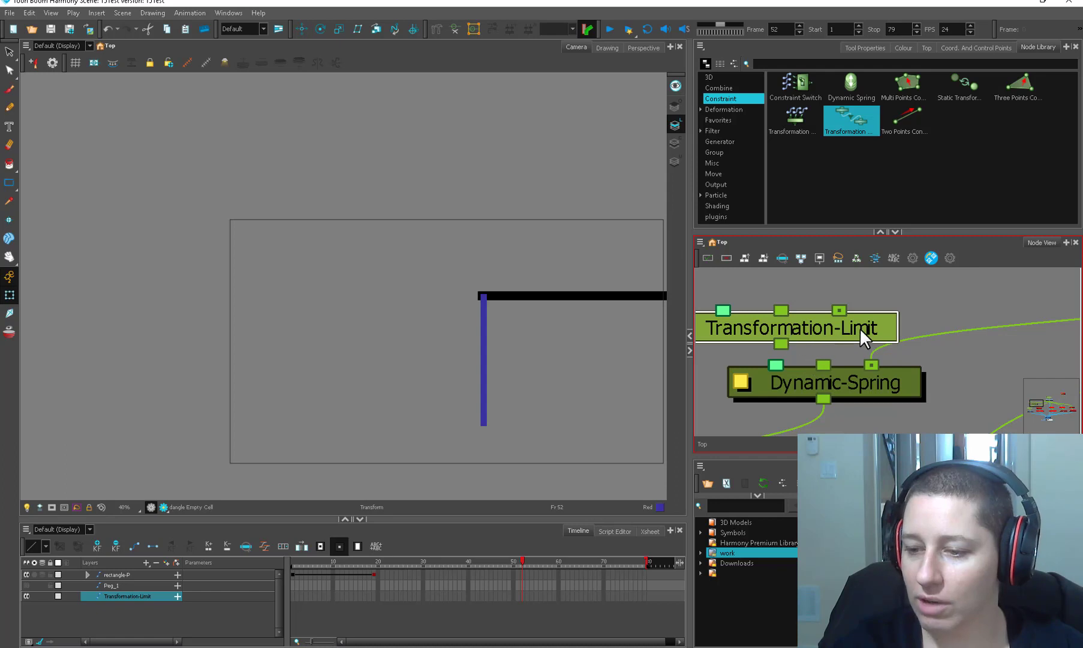
{"action": "left_click", "coordinate": [870, 296]}
{"action": "scroll", "coordinate": [900, 324], "scroll_direction": "down", "scroll_amount": 1}
{"action": "left_click_drag", "start_coordinate": [910, 349], "coordinate": [895, 366]}
{"action": "scroll", "coordinate": [904, 375], "scroll_direction": "down", "scroll_amount": 1}
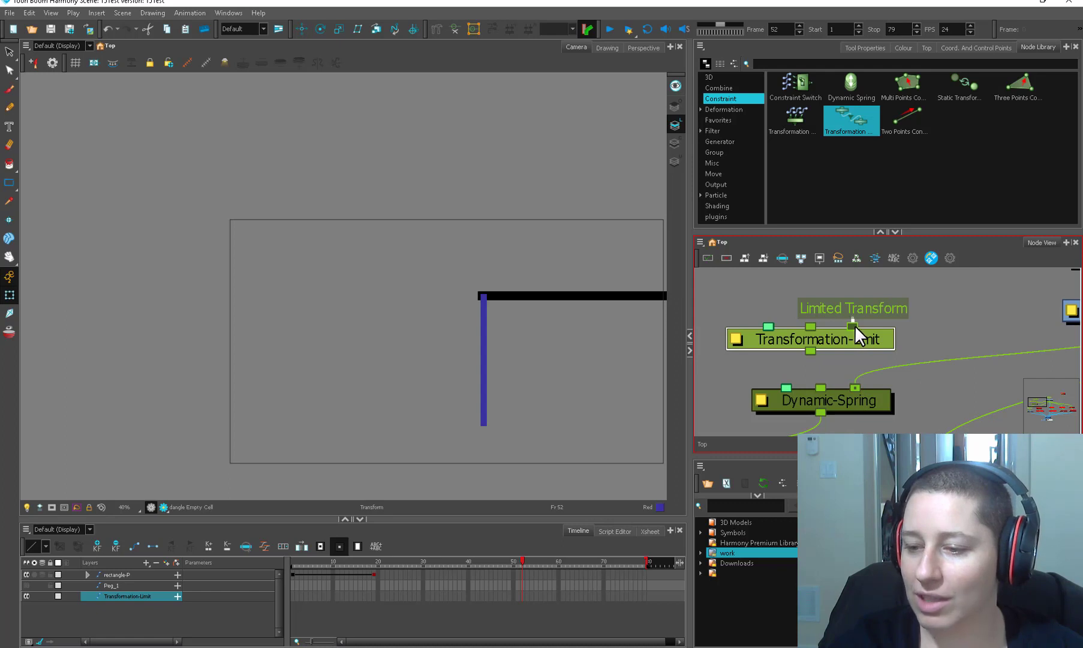
{"action": "scroll", "coordinate": [894, 330], "scroll_direction": "down", "scroll_amount": 2}
{"action": "left_click_drag", "start_coordinate": [926, 336], "coordinate": [885, 334]}
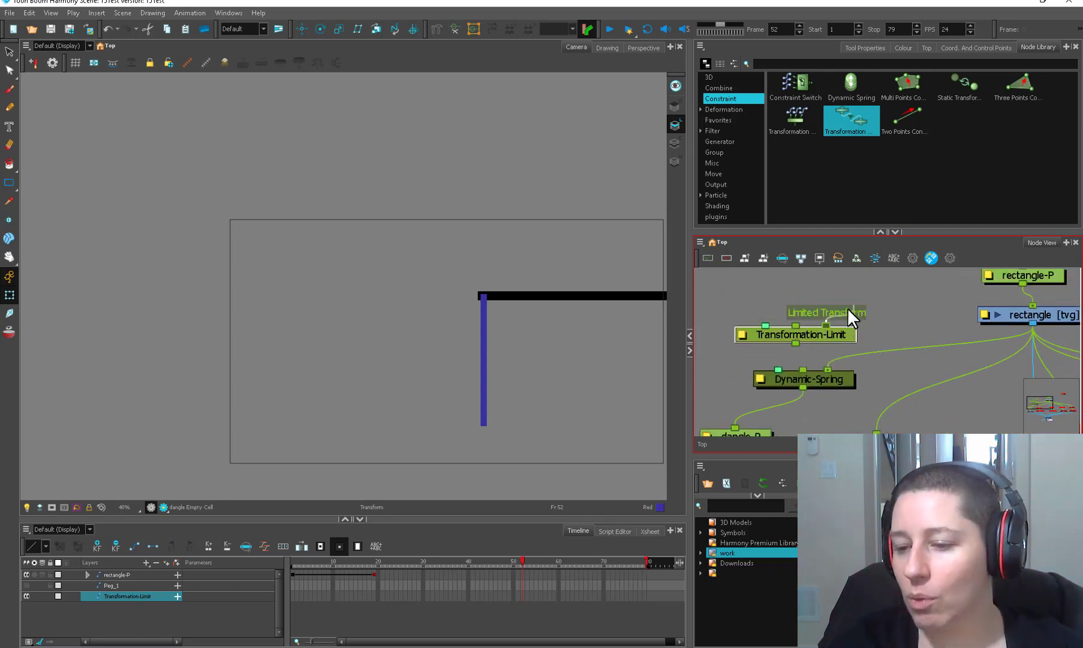
Step: Check the layer properties of Dynamic-Spring, close them and delete the Transformation-Limit node
{"action": "double_click", "coordinate": [827, 380]}
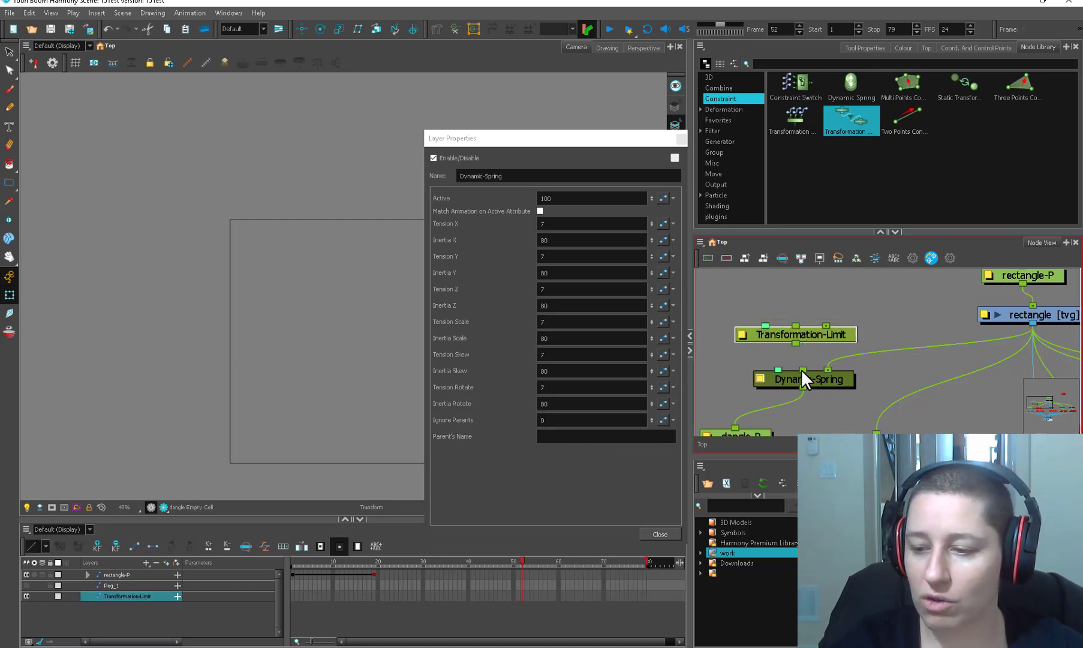
{"action": "left_click", "coordinate": [663, 534]}
{"action": "left_click_drag", "start_coordinate": [818, 324], "coordinate": [800, 301]}
{"action": "key", "text": "Delete"}
Step: Select rectangle-P, set the playback stop to frame 36 and play the animation
{"action": "scroll", "coordinate": [882, 337], "scroll_direction": "down", "scroll_amount": 2}
{"action": "left_click_drag", "start_coordinate": [974, 345], "coordinate": [890, 351]}
{"action": "left_click_drag", "start_coordinate": [917, 292], "coordinate": [924, 276]}
{"action": "left_click", "coordinate": [939, 313]}
{"action": "scroll", "coordinate": [937, 317], "scroll_direction": "down", "scroll_amount": 1}
{"action": "left_click_drag", "start_coordinate": [970, 324], "coordinate": [923, 349]}
{"action": "left_click", "coordinate": [919, 307]}
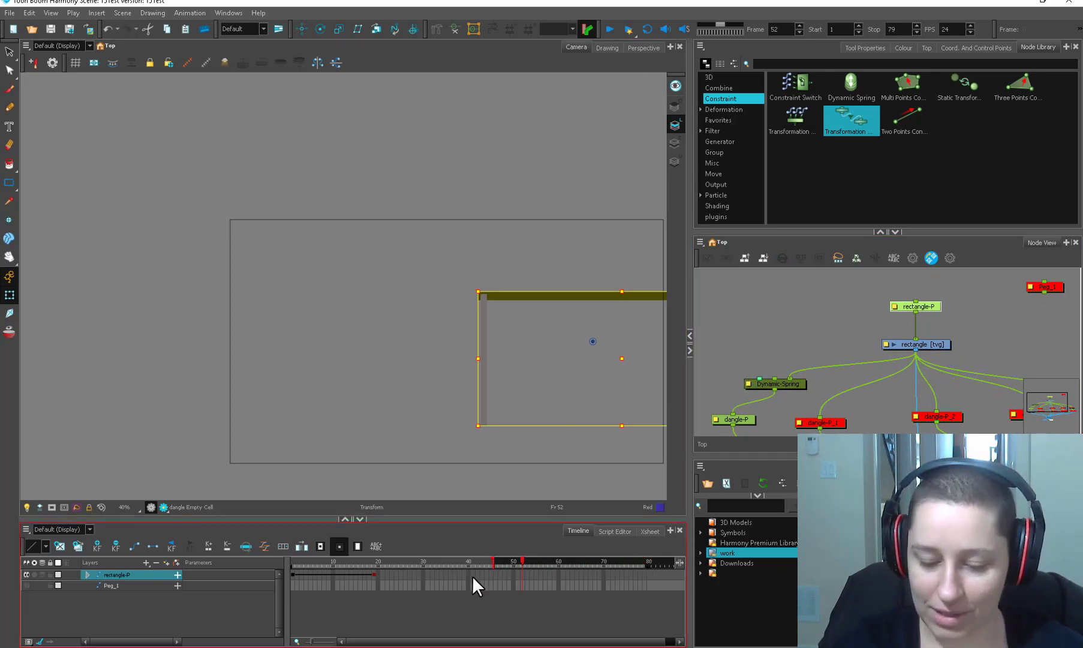
{"action": "left_click_drag", "start_coordinate": [473, 577], "coordinate": [452, 562]}
{"action": "left_click", "coordinate": [611, 28]}
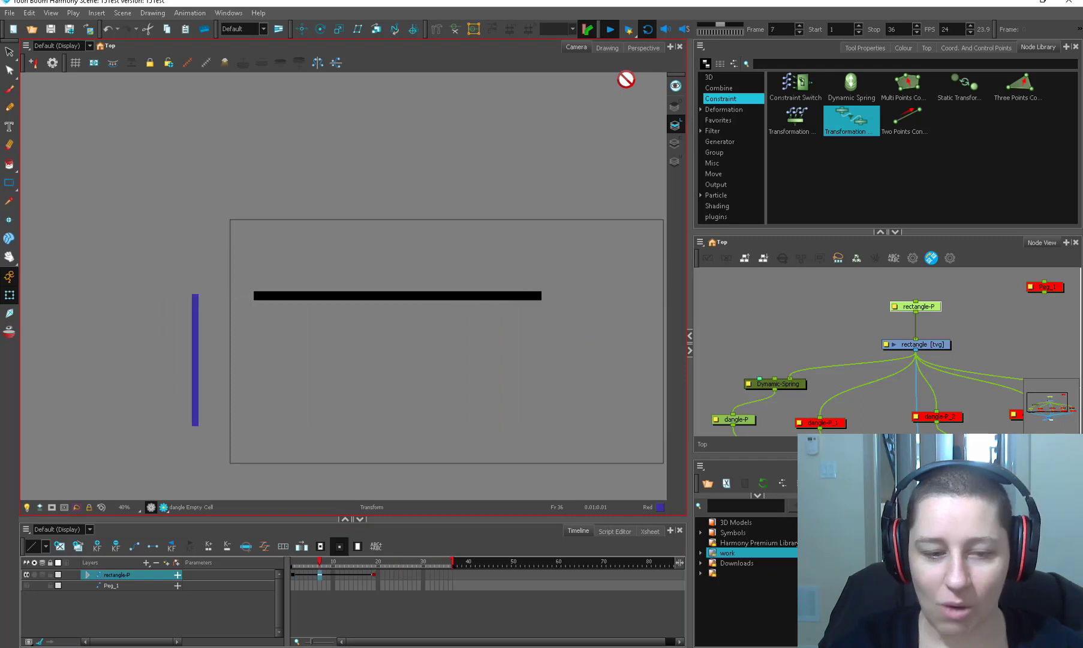
{"action": "left_click_drag", "start_coordinate": [617, 148], "coordinate": [885, 122]}
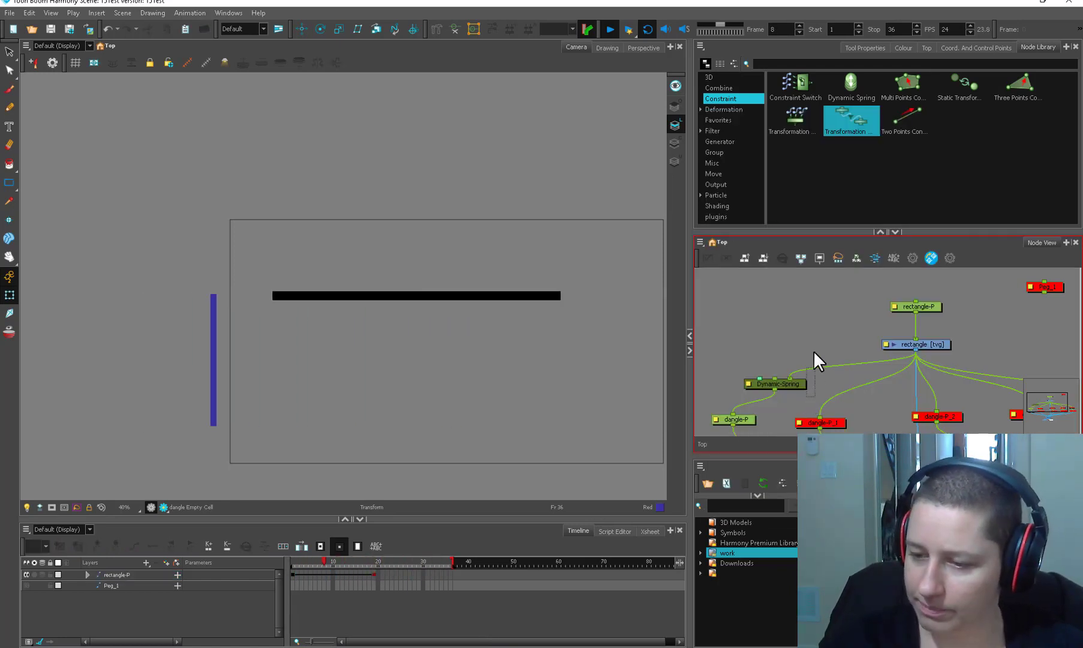
Step: Enable the dangle_1 branch and try feeding dangle-P_1 from the dangle-P peg
{"action": "scroll", "coordinate": [859, 414], "scroll_direction": "down", "scroll_amount": 1}
{"action": "left_click_drag", "start_coordinate": [859, 403], "coordinate": [859, 341]}
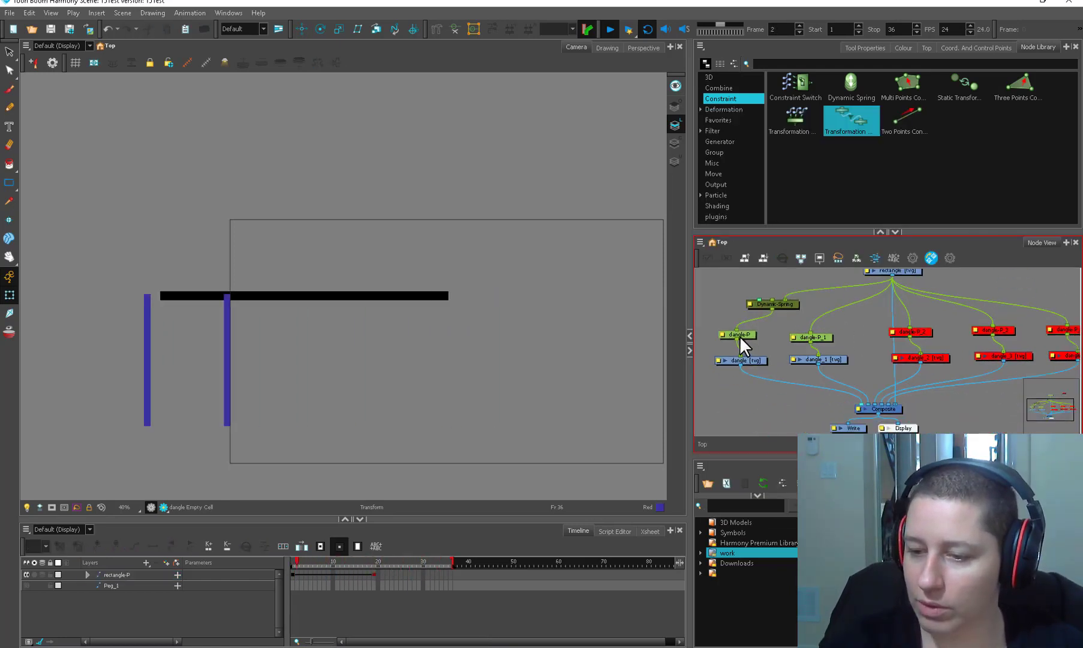
{"action": "left_click_drag", "start_coordinate": [740, 336], "coordinate": [809, 336]}
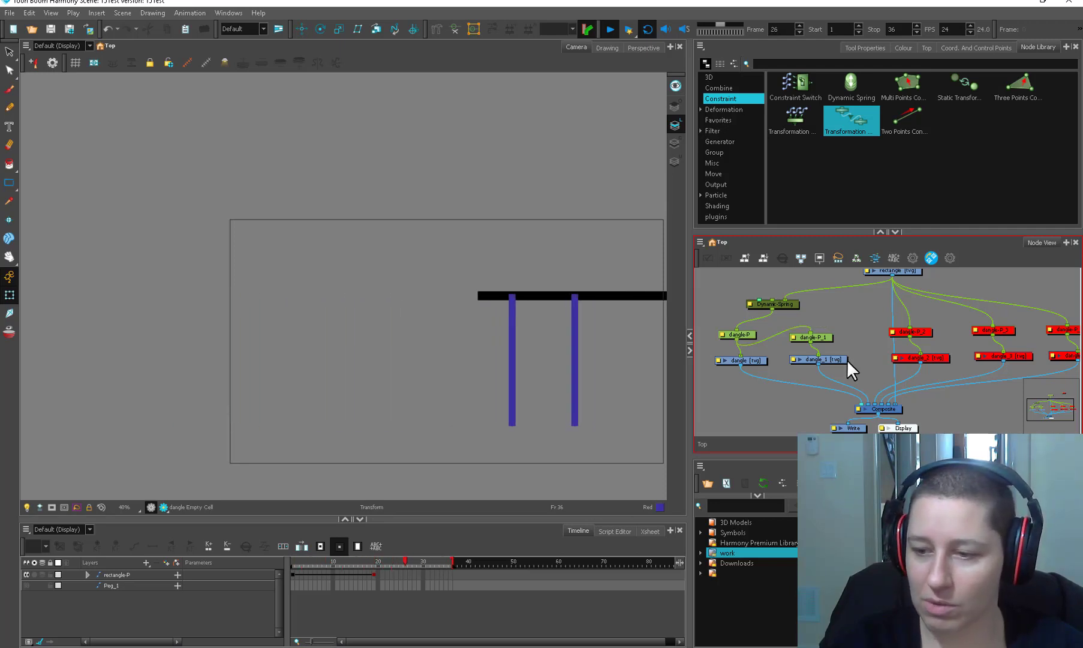
Step: Duplicate Dynamic-Spring and insert the copy between the rectangle drawing and dangle-P_1
{"action": "left_click_drag", "start_coordinate": [795, 305], "coordinate": [787, 281]}
{"action": "key", "text": "ctrl+c"}
{"action": "key", "text": "ctrl+v"}
{"action": "left_click_drag", "start_coordinate": [833, 312], "coordinate": [797, 328]}
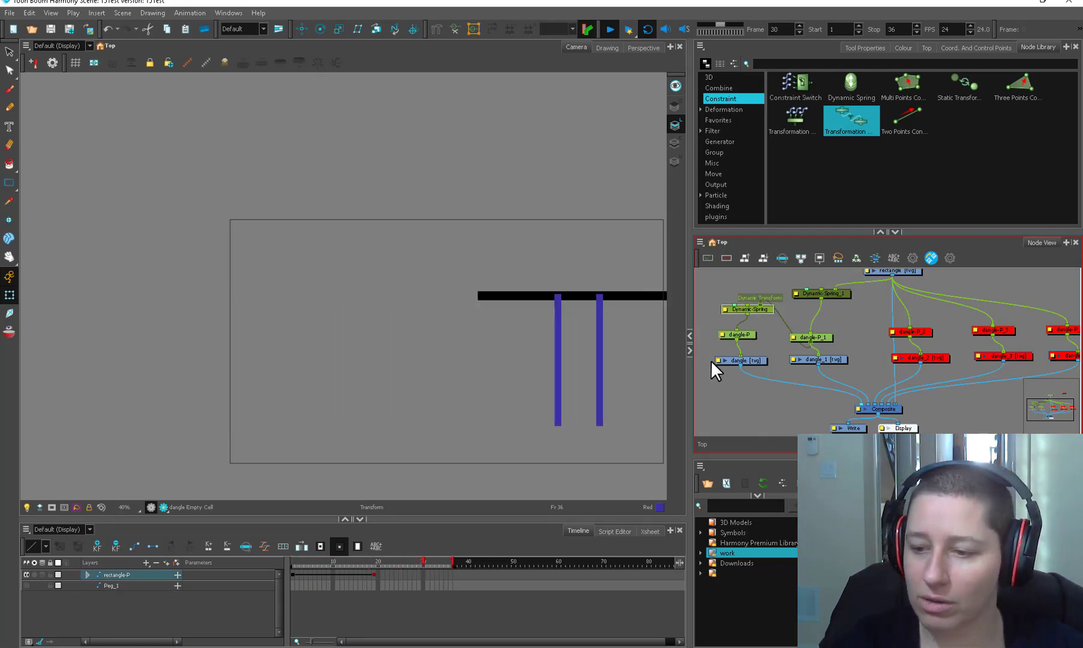
Step: Connect the original Dynamic-Spring between the rectangle drawing and dangle-P, and arrange the two spring nodes side by side
{"action": "left_click_drag", "start_coordinate": [844, 307], "coordinate": [845, 332]}
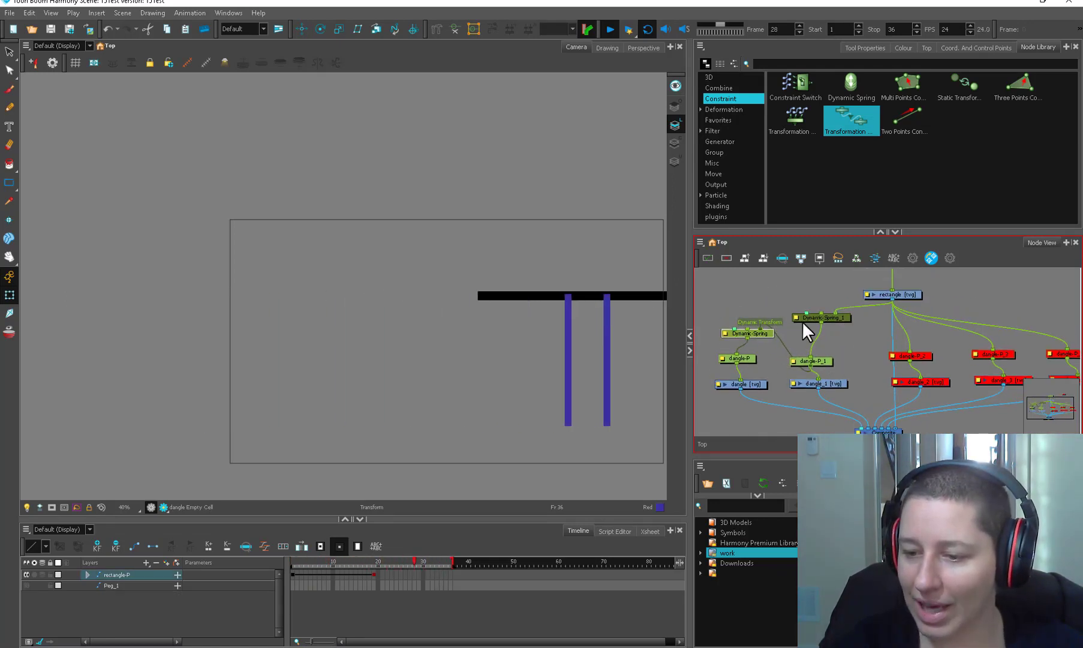
{"action": "left_click", "coordinate": [823, 315]}
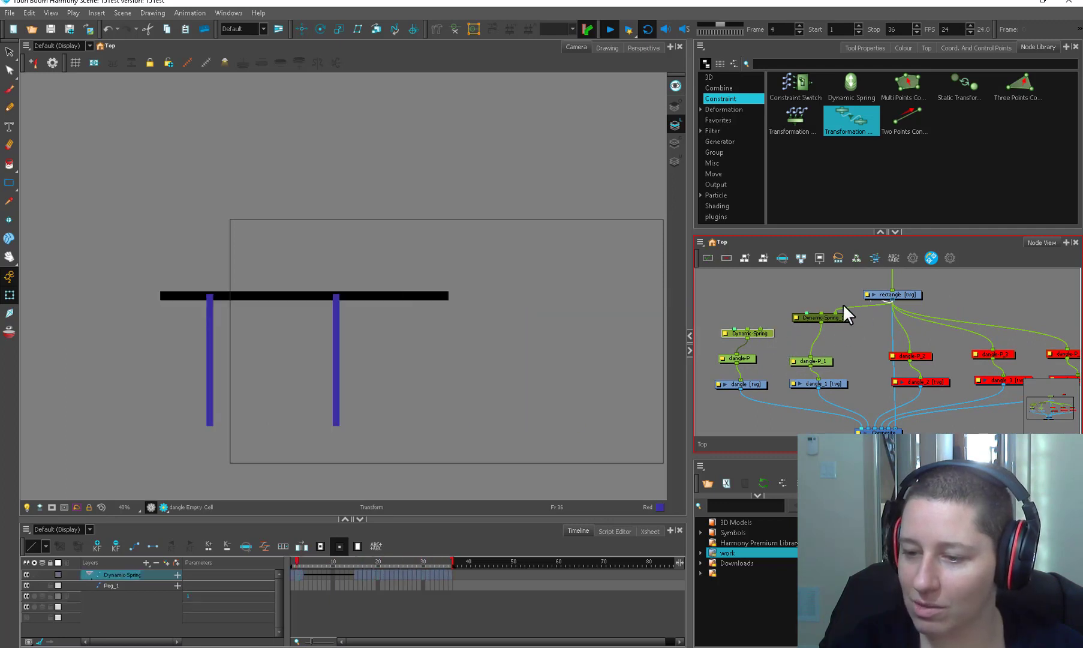
{"action": "left_click_drag", "start_coordinate": [766, 330], "coordinate": [756, 309]}
{"action": "left_click_drag", "start_coordinate": [844, 320], "coordinate": [841, 323]}
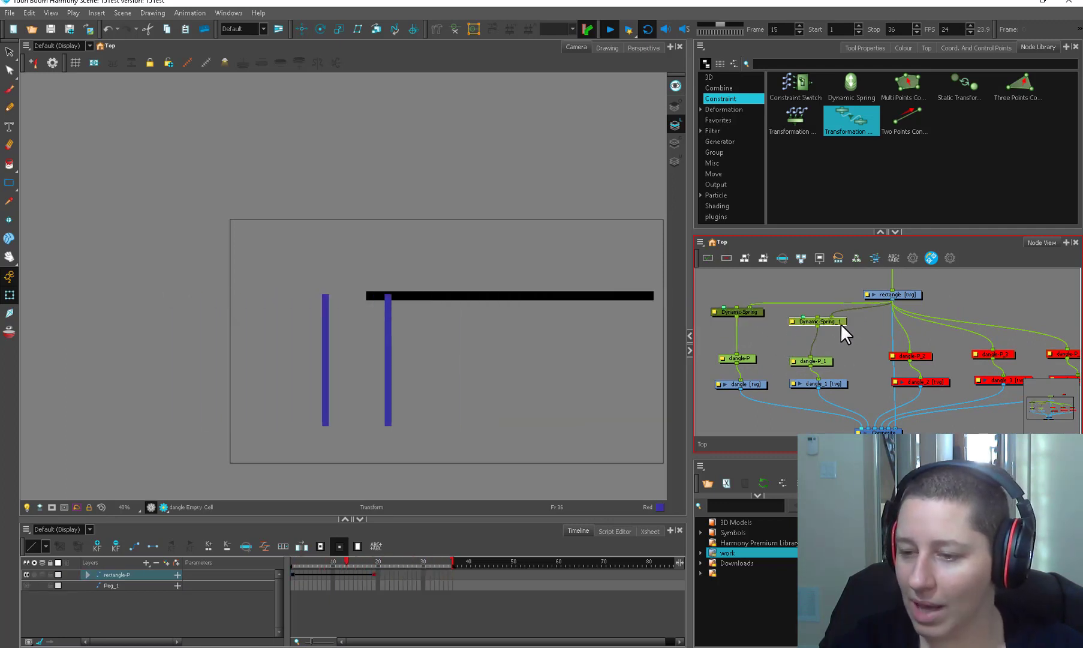
{"action": "left_click_drag", "start_coordinate": [754, 312], "coordinate": [753, 317]}
{"action": "left_click", "coordinate": [709, 309]}
Step: Connect rectangle-P to the Static Transform input of Dynamic-Spring
{"action": "scroll", "coordinate": [709, 309], "scroll_direction": "up", "scroll_amount": 2}
{"action": "left_click_drag", "start_coordinate": [922, 289], "coordinate": [720, 362]}
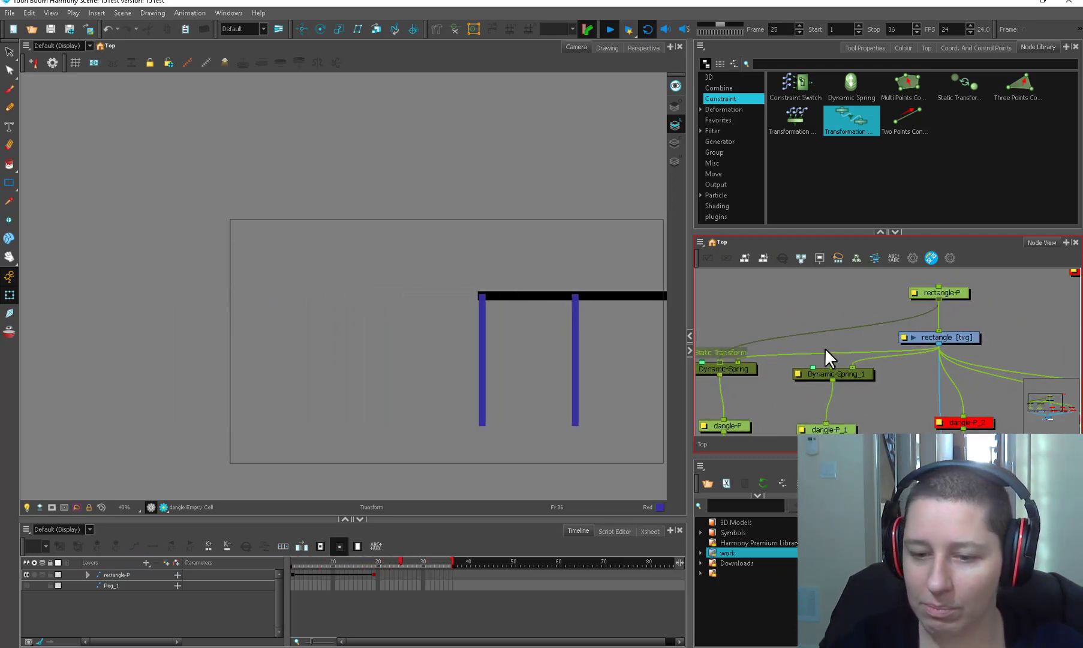
{"action": "left_click_drag", "start_coordinate": [955, 293], "coordinate": [855, 303]}
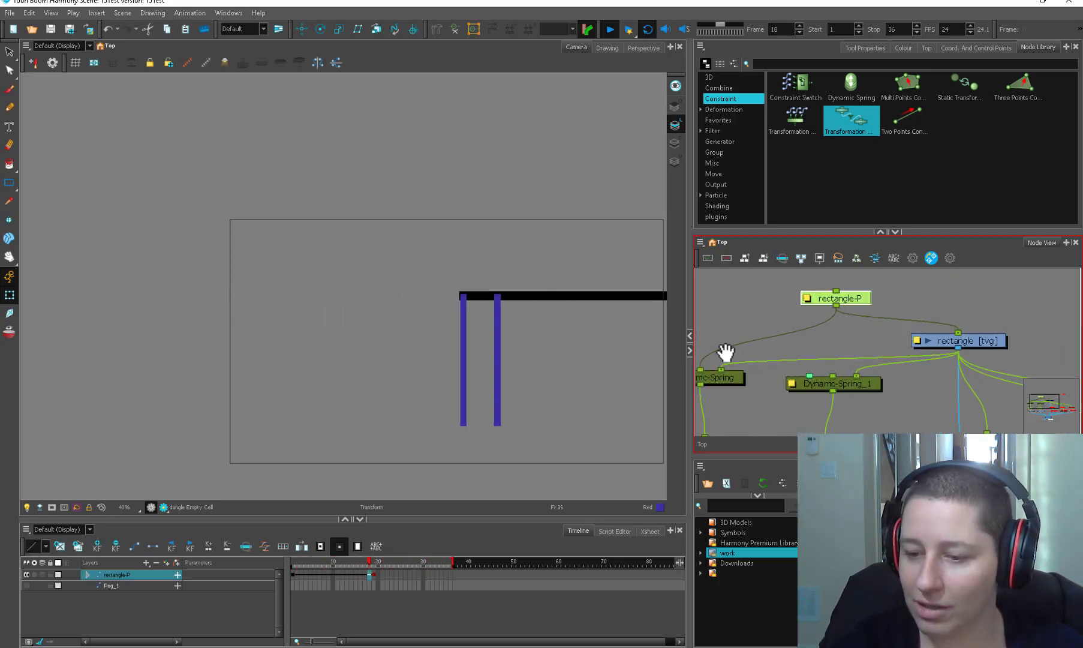
{"action": "scroll", "coordinate": [721, 353], "scroll_direction": "up", "scroll_amount": 2}
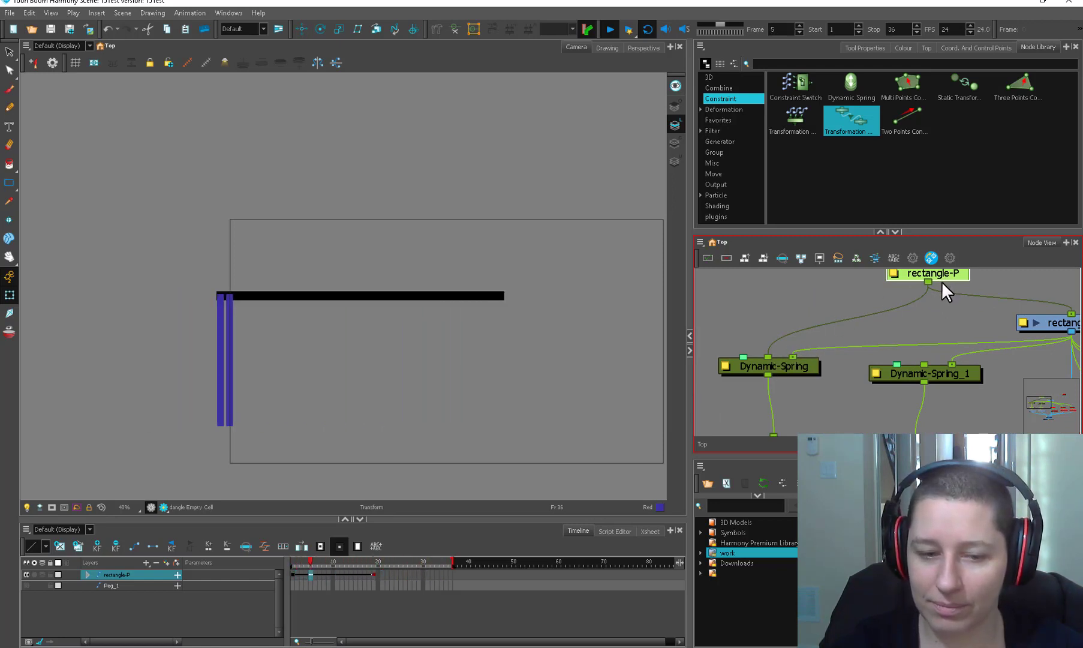
{"action": "scroll", "coordinate": [940, 283], "scroll_direction": "down", "scroll_amount": 2}
Step: Review the tension and inertia properties of Dynamic-Spring, close them and stop playback
{"action": "double_click", "coordinate": [707, 365]}
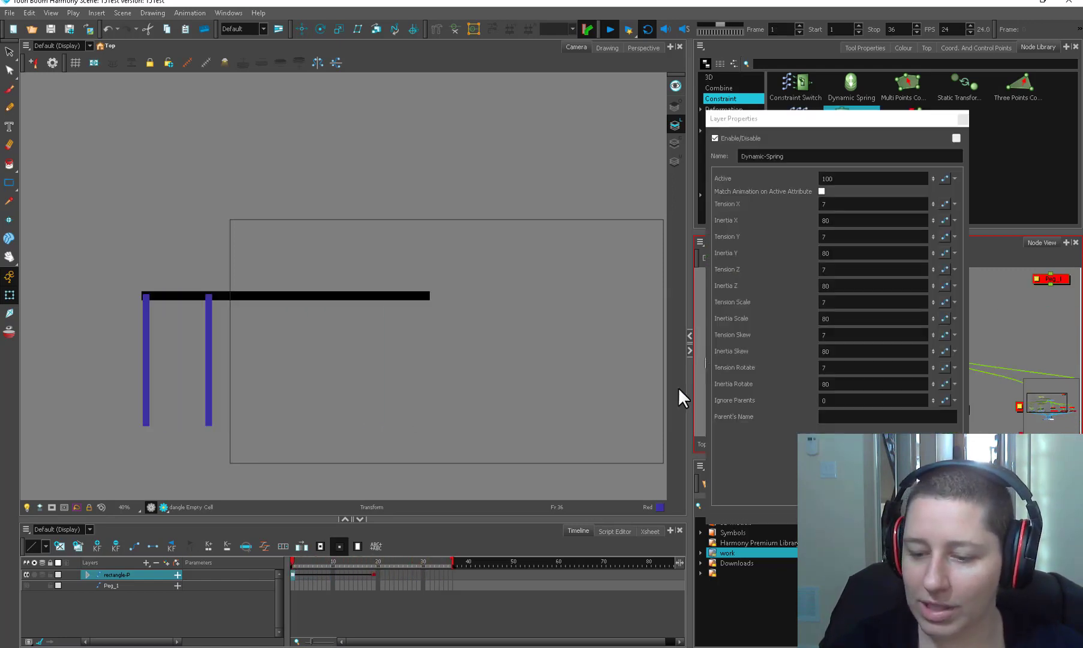
{"action": "left_click", "coordinate": [962, 119]}
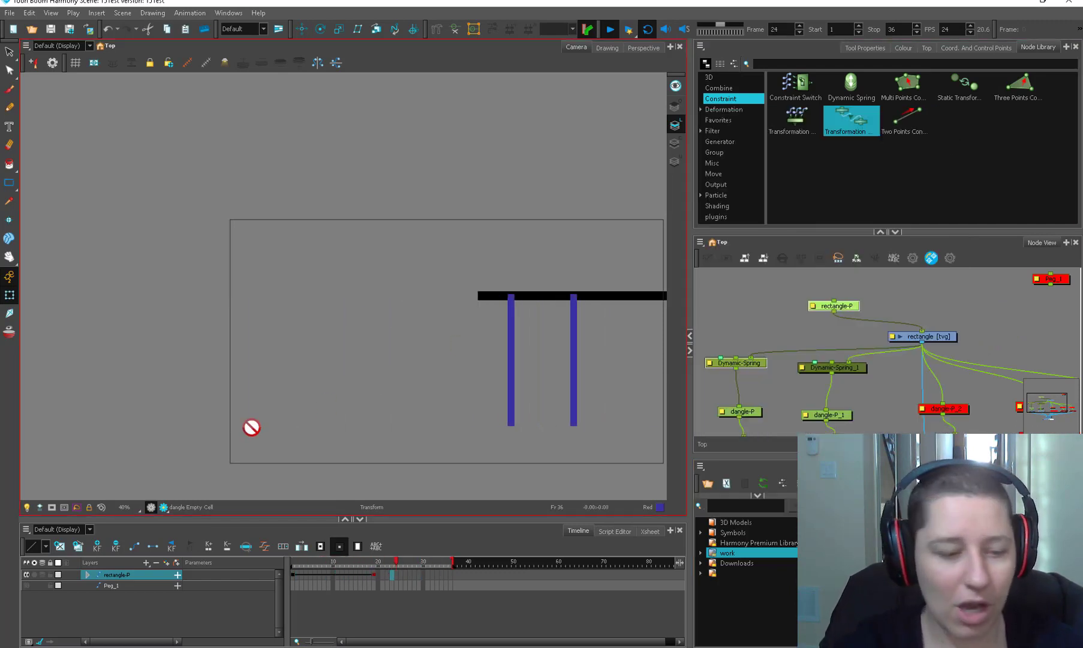
{"action": "left_click", "coordinate": [610, 27]}
Step: Rotate rectangle-P so the bar stands nearly upright at frame 19, and play the rotated animation
{"action": "left_click", "coordinate": [933, 301]}
{"action": "left_click_drag", "start_coordinate": [854, 306], "coordinate": [936, 303]}
{"action": "left_click", "coordinate": [373, 574]}
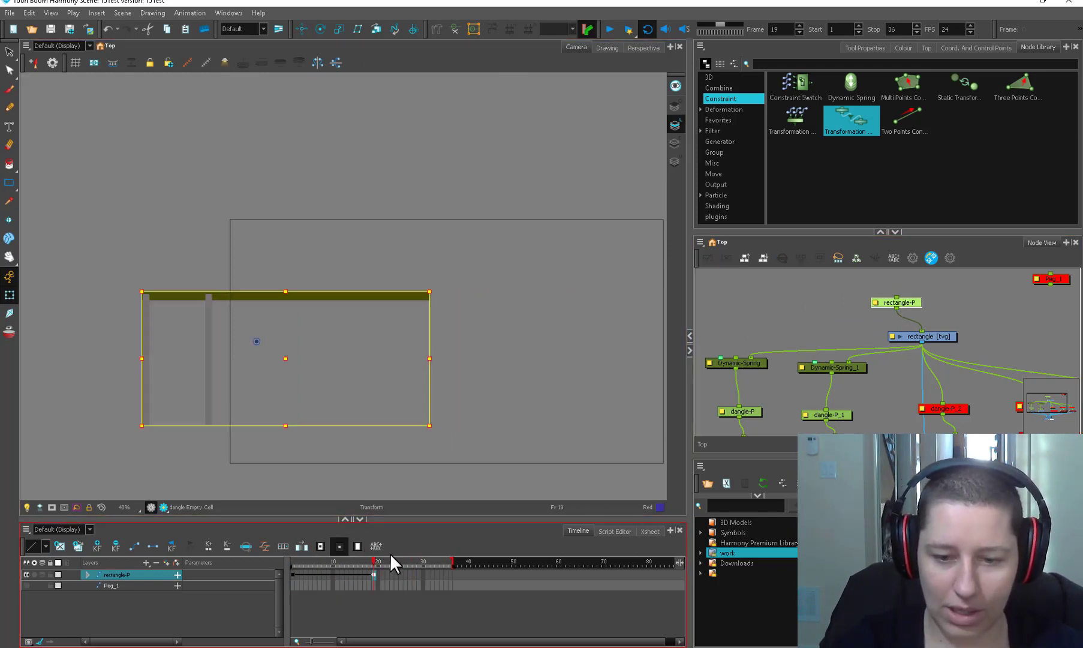
{"action": "left_click_drag", "start_coordinate": [435, 433], "coordinate": [302, 160]}
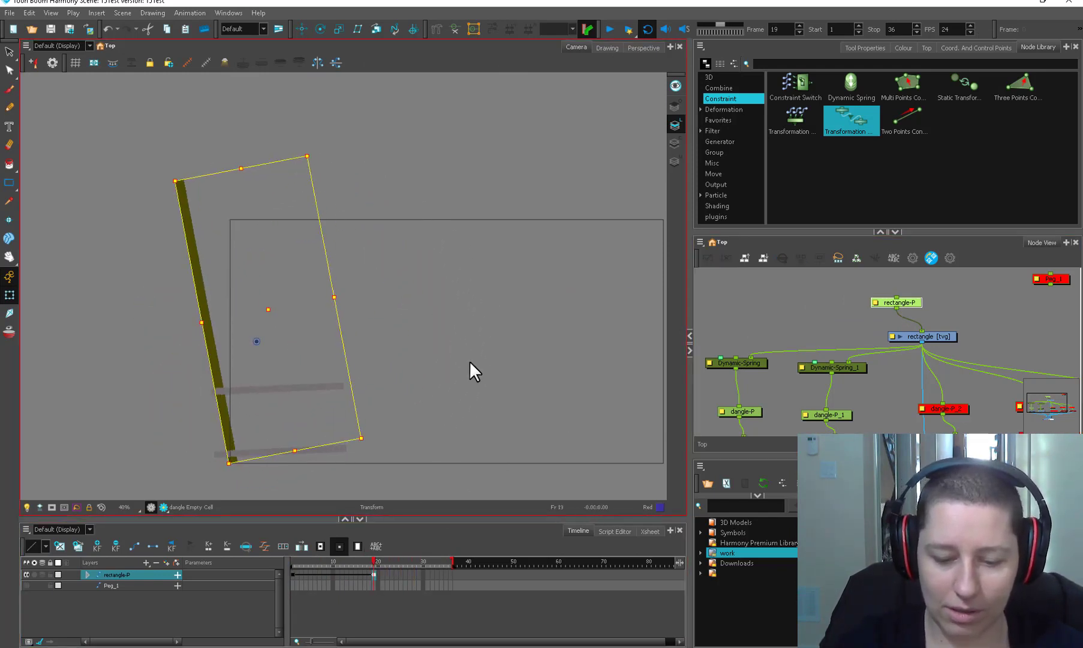
{"action": "left_click", "coordinate": [588, 30]}
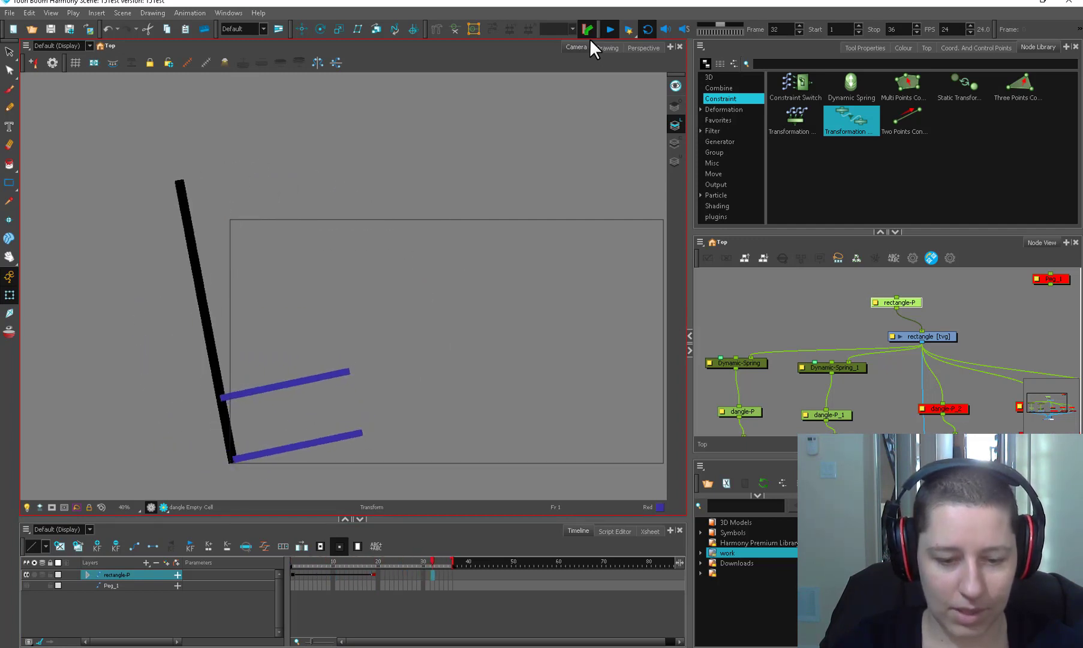
{"action": "left_click", "coordinate": [590, 37]}
{"action": "left_click", "coordinate": [304, 559]}
{"action": "mouse_move", "coordinate": [304, 559]}
{"action": "left_mouse_down"}
{"action": "mouse_move", "coordinate": [433, 550]}
{"action": "mouse_move", "coordinate": [296, 557]}
{"action": "left_mouse_up"}
Step: Enable the remaining dangle branches and insert a separate Dynamic Spring above each of dangle-P_2, dangle-P_3 and dangle-P_4
{"action": "left_click", "coordinate": [785, 385]}
{"action": "left_click_drag", "start_coordinate": [878, 375], "coordinate": [774, 310]}
{"action": "scroll", "coordinate": [773, 309], "scroll_direction": "down", "scroll_amount": 1}
{"action": "left_click_drag", "start_coordinate": [1042, 318], "coordinate": [835, 375]}
{"action": "key", "text": "a"}
{"action": "left_click_drag", "start_coordinate": [868, 298], "coordinate": [834, 357]}
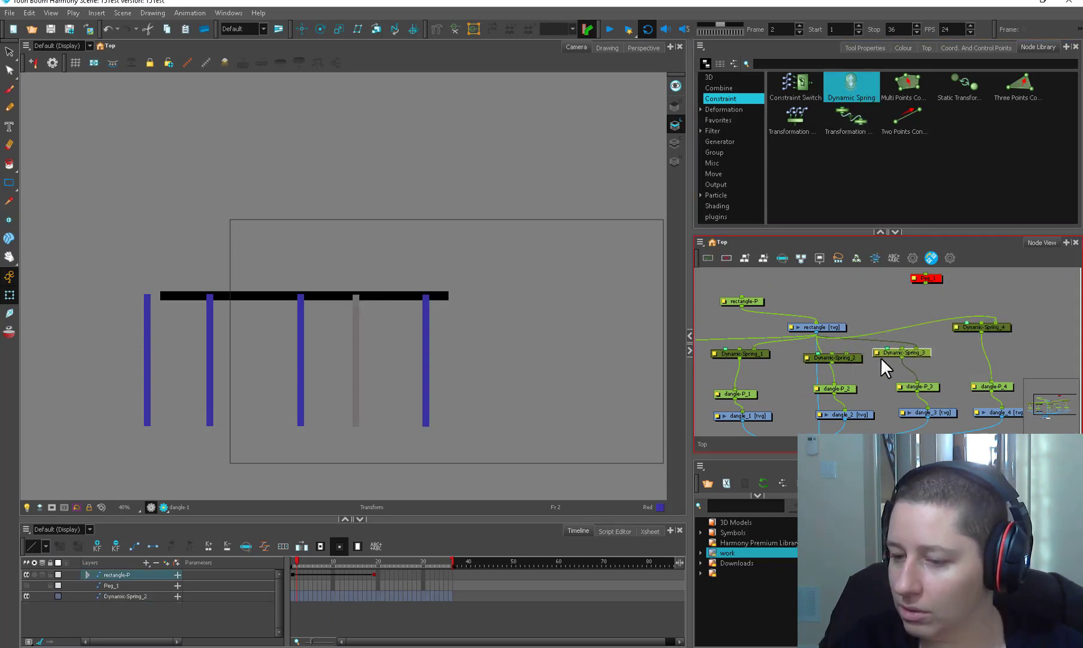
Step: Connect the rectangle drawing to Dynamic-Spring_2 so that dangle-P_2 inherits the bar's motion, and rearrange the node network
{"action": "left_click", "coordinate": [840, 368]}
{"action": "left_click_drag", "start_coordinate": [842, 367], "coordinate": [853, 358]}
{"action": "left_click_drag", "start_coordinate": [815, 390], "coordinate": [925, 385]}
{"action": "left_click", "coordinate": [884, 337]}
Step: Open the properties of Dynamic-Spring, place them clear of the node network, and consult the online help
{"action": "left_click", "coordinate": [752, 310]}
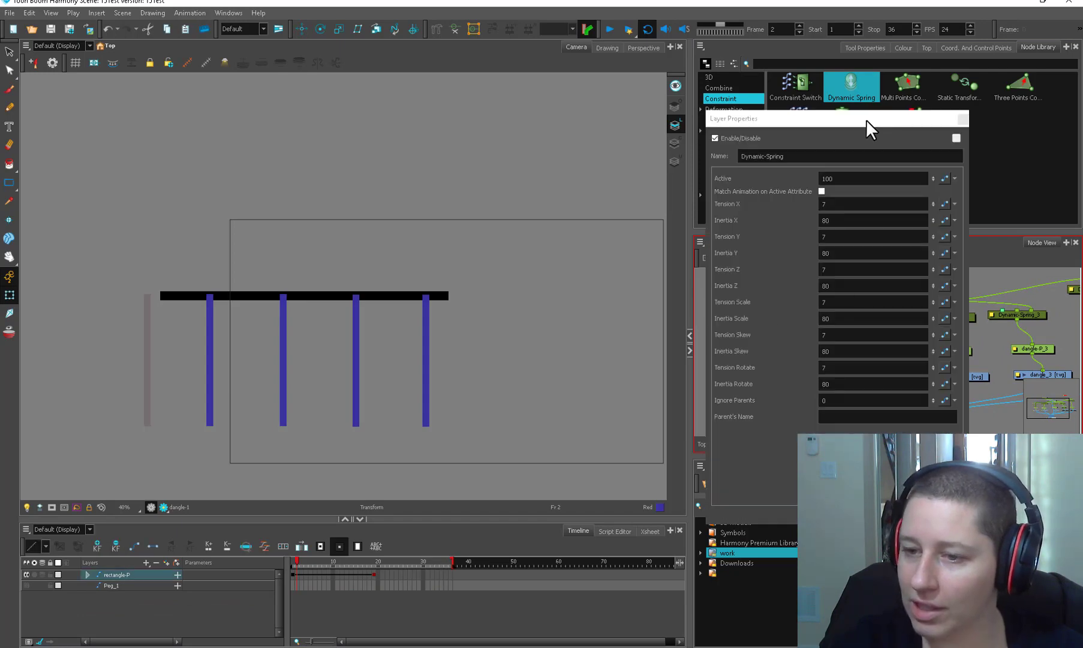
{"action": "left_click_drag", "start_coordinate": [865, 120], "coordinate": [715, 115]}
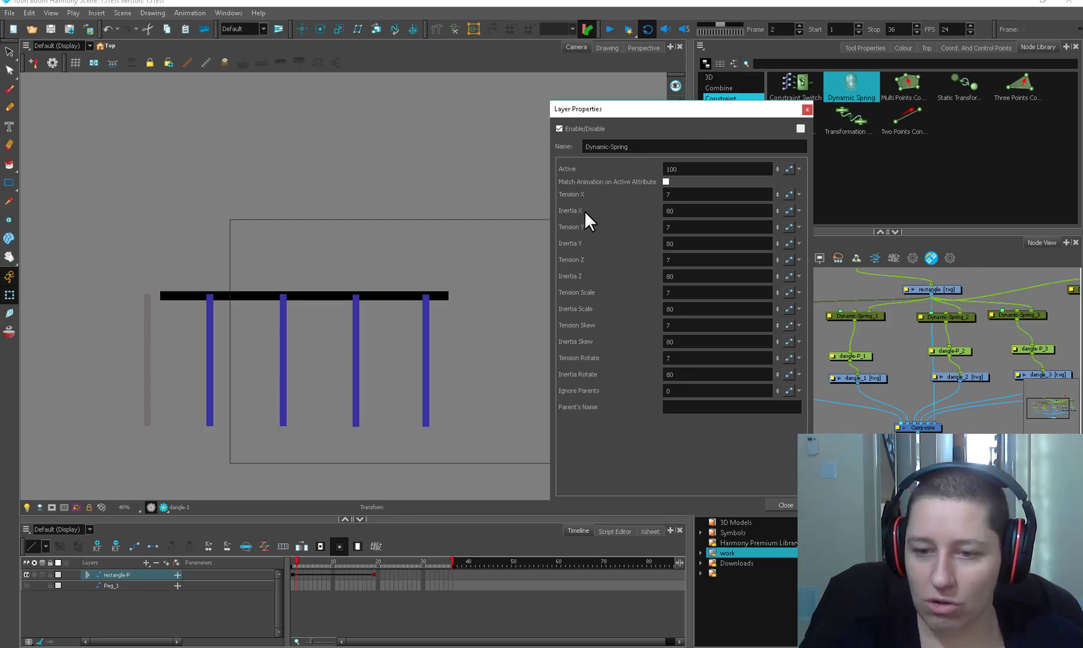
{"action": "left_click", "coordinate": [258, 13]}
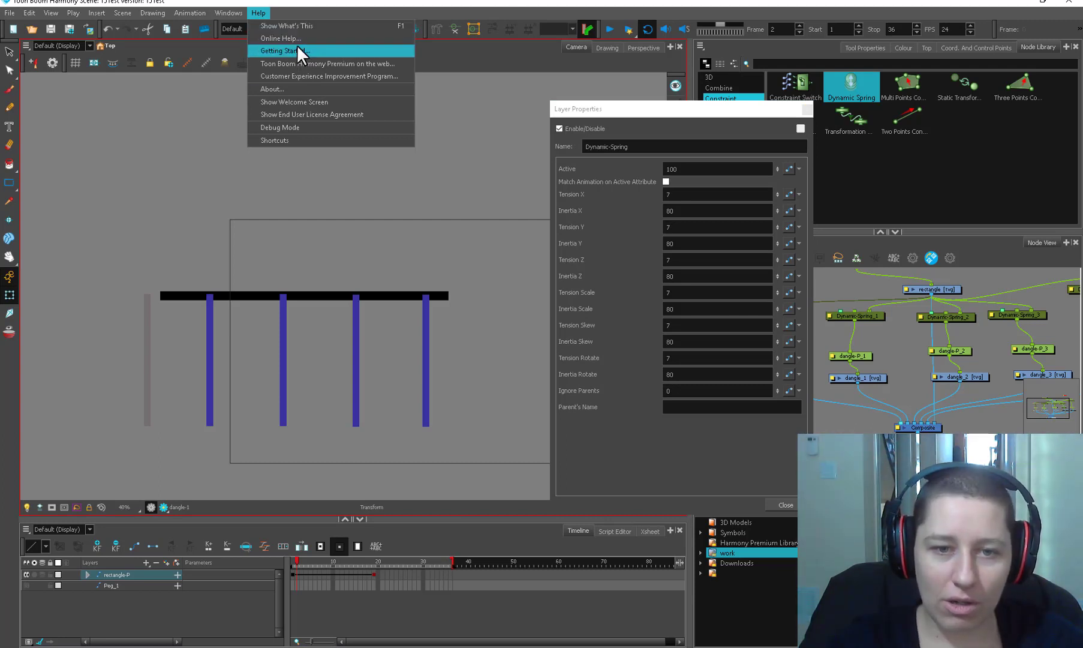
{"action": "left_click", "coordinate": [297, 38]}
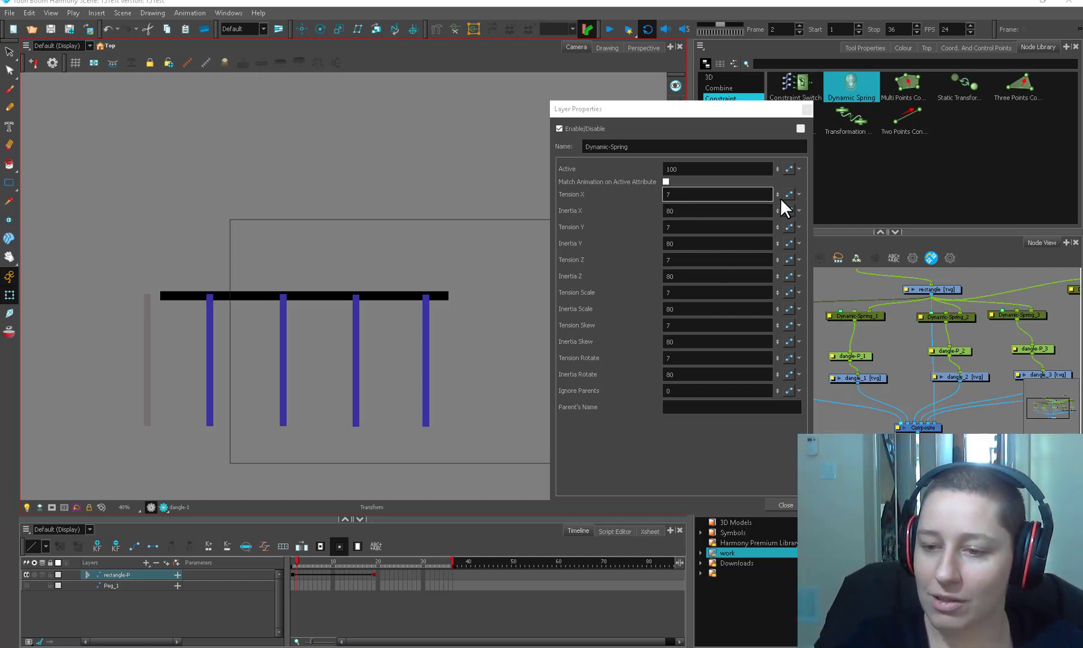
Step: Set Inertia X of Dynamic-Spring to 0 and play the animation
{"action": "left_click_drag", "start_coordinate": [776, 209], "coordinate": [770, 235]}
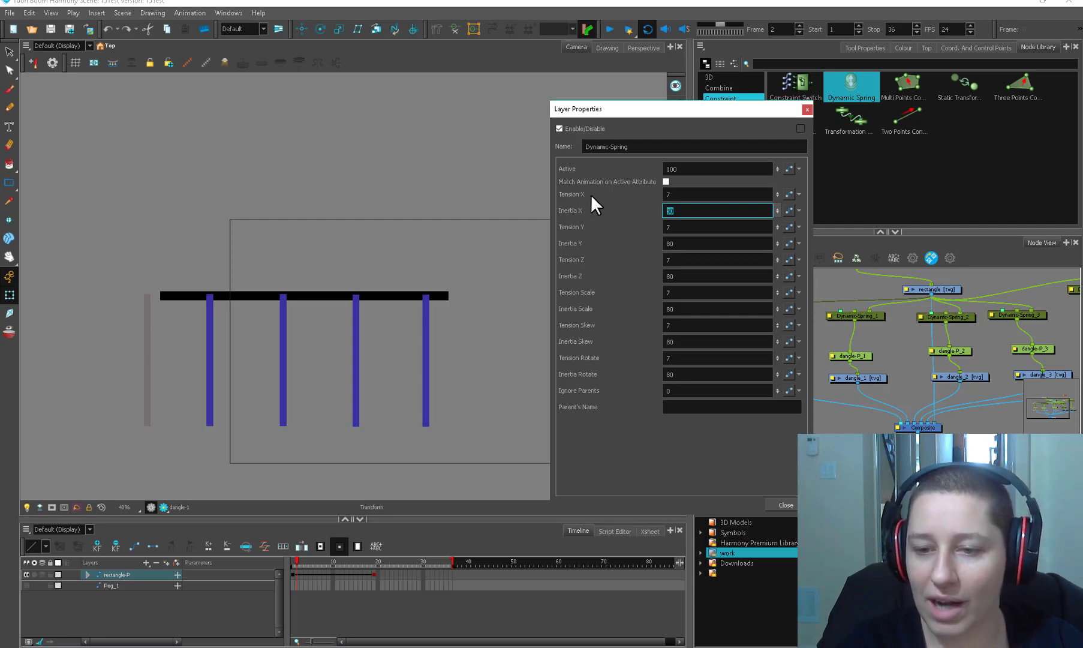
{"action": "double_click", "coordinate": [684, 211]}
{"action": "type", "text": "0"}
{"action": "key", "text": "Return"}
{"action": "left_click", "coordinate": [609, 29]}
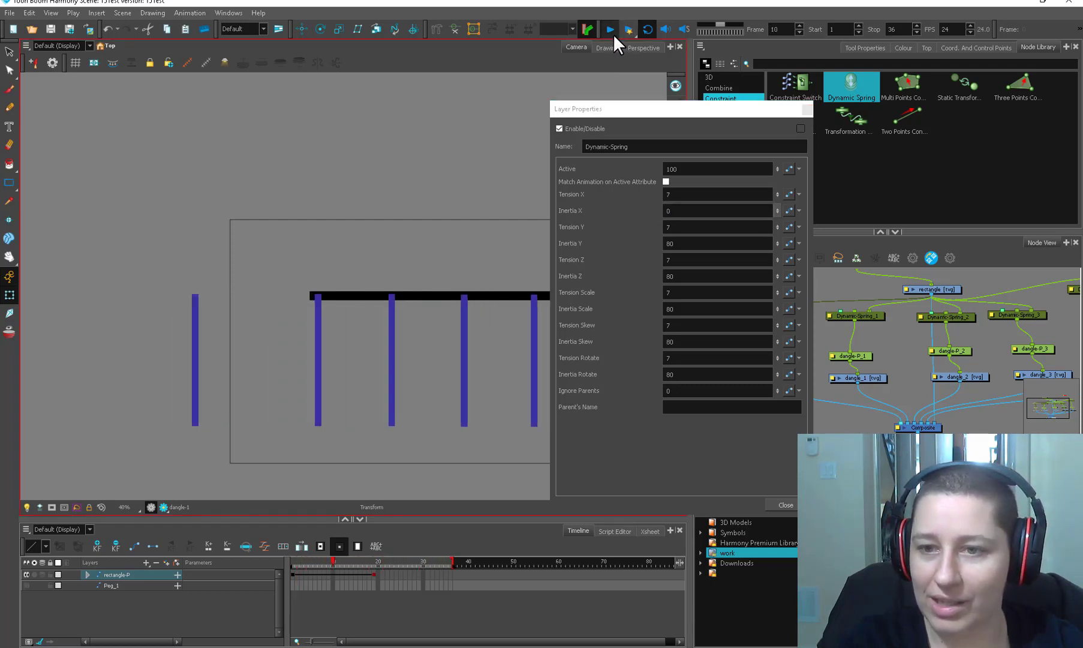
Step: Set Inertia X of Dynamic-Spring to 86, play the animation again and close the properties
{"action": "double_click", "coordinate": [701, 210]}
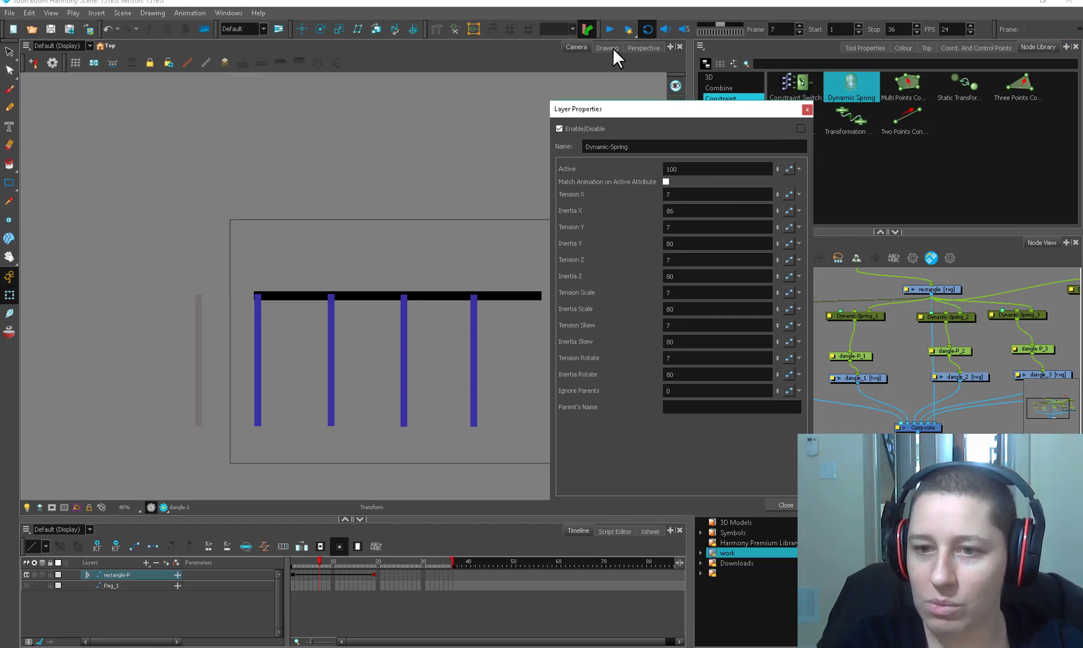
{"action": "left_click", "coordinate": [604, 34]}
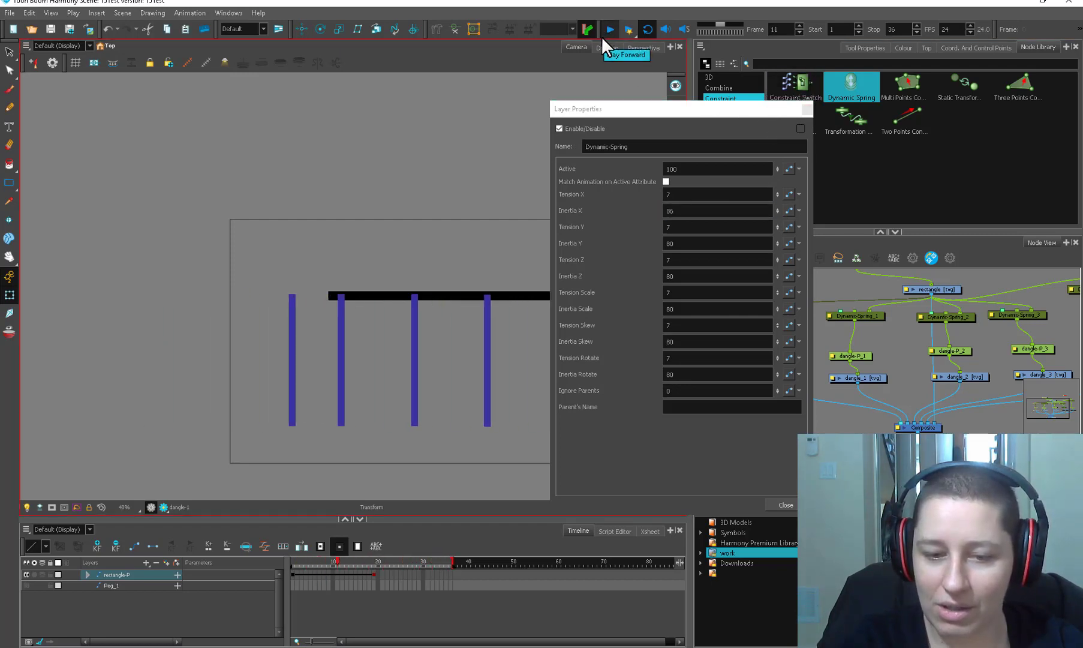
{"action": "left_click_drag", "start_coordinate": [726, 110], "coordinate": [805, 101]}
{"action": "left_click", "coordinate": [890, 105]}
Step: Set Inertia X of Dynamic-Spring_1 to 100 in its layer properties
{"action": "left_click", "coordinate": [830, 316]}
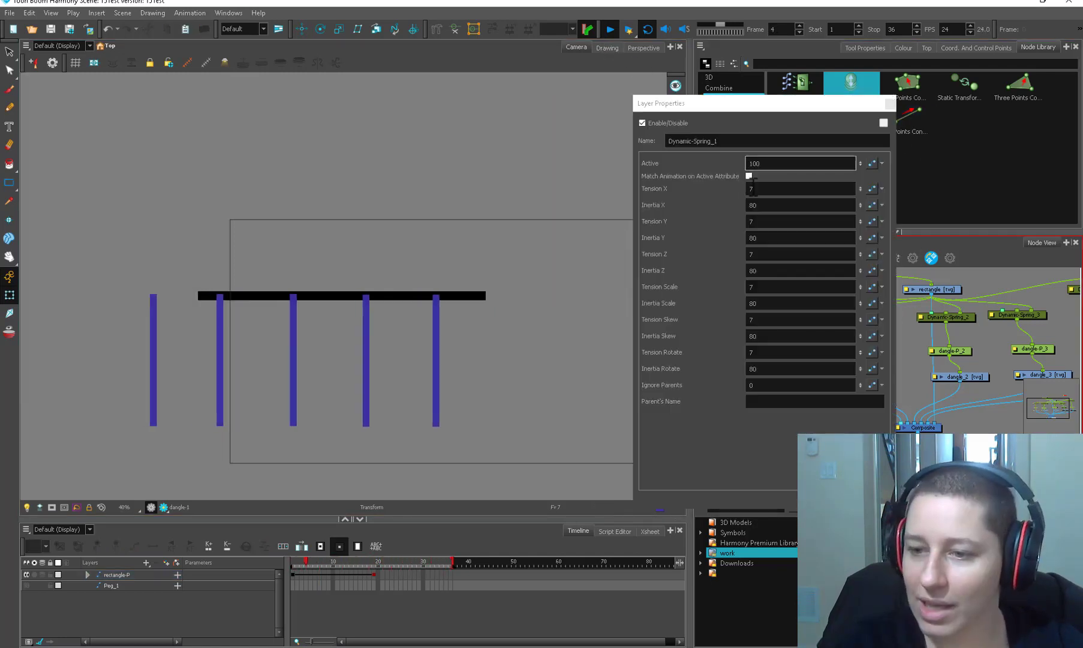
{"action": "left_click", "coordinate": [750, 205]}
{"action": "type", "text": "1"}
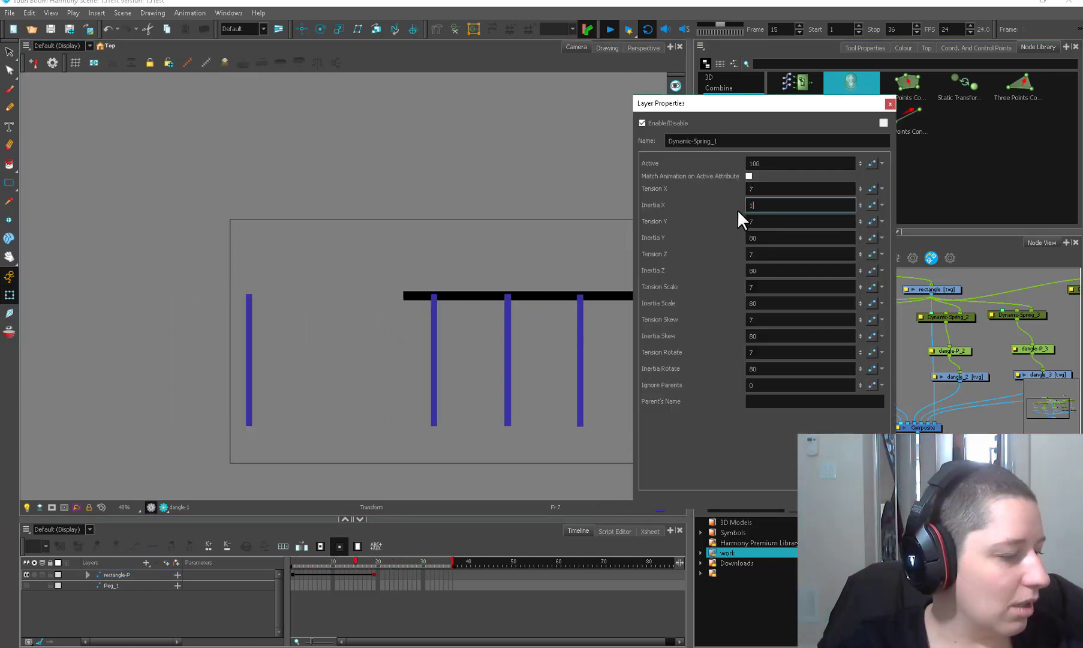
{"action": "type", "text": "00"}
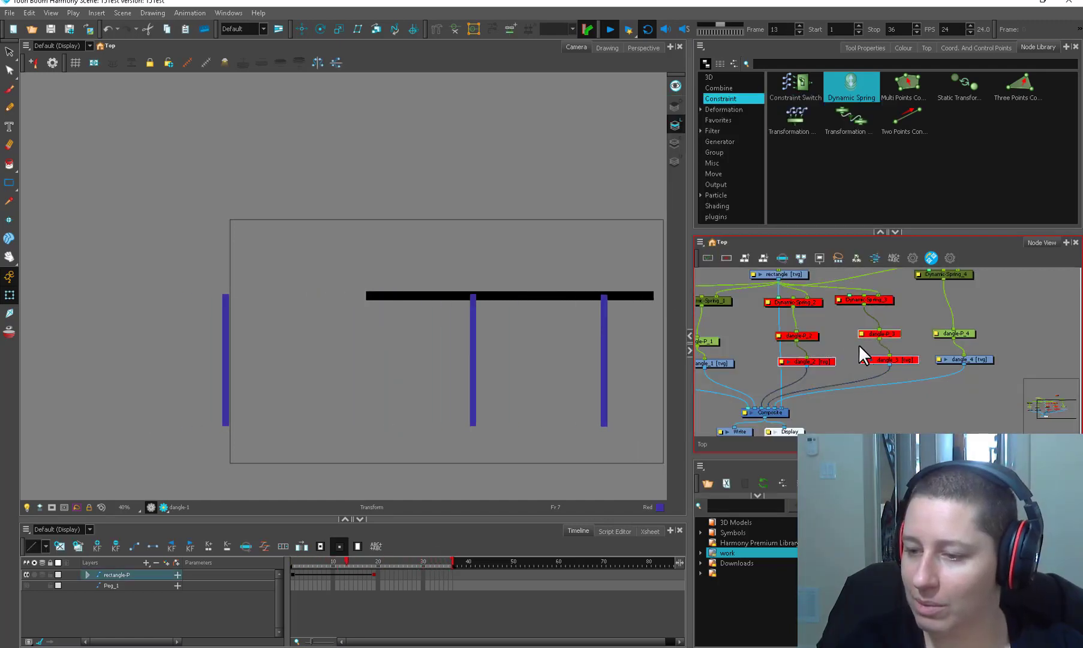
Step: Replace Dynamic-Spring_4 above dangle-P_4 with Dynamic-Spring_1, and delete the leftover dangle-P_1 and dangle_1 nodes
{"action": "left_click_drag", "start_coordinate": [727, 303], "coordinate": [1040, 287]}
{"action": "key", "text": "Delete"}
{"action": "left_click_drag", "start_coordinate": [715, 309], "coordinate": [764, 370]}
{"action": "key", "text": "Delete"}
{"action": "scroll", "coordinate": [612, 371], "scroll_direction": "down", "scroll_amount": 2}
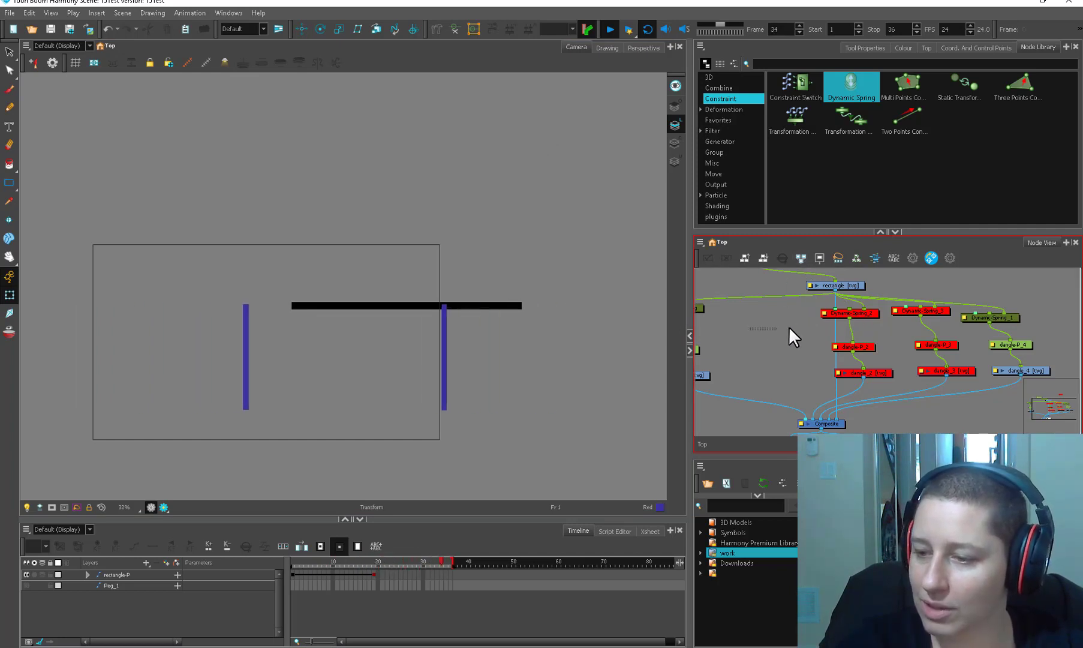
Step: Stop playback and replace Dynamic-Spring above dangle-P with Dynamic-Spring_2
{"action": "left_click", "coordinate": [698, 349]}
{"action": "left_click", "coordinate": [609, 29]}
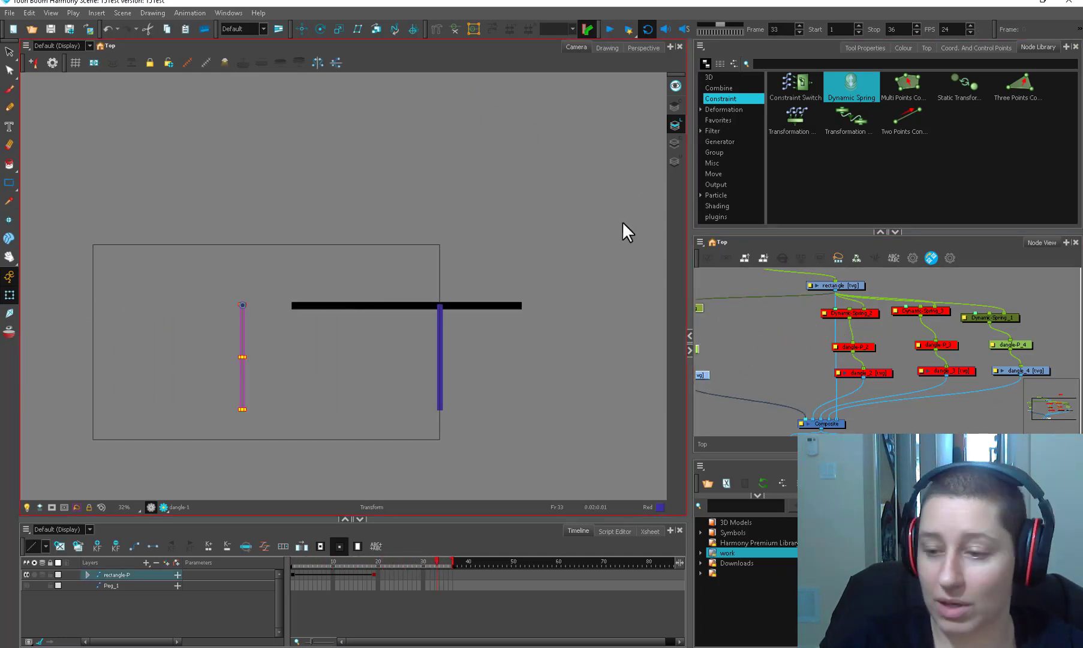
{"action": "left_click", "coordinate": [768, 361]}
{"action": "left_click_drag", "start_coordinate": [738, 352], "coordinate": [782, 355]}
{"action": "left_click_drag", "start_coordinate": [908, 318], "coordinate": [727, 333]}
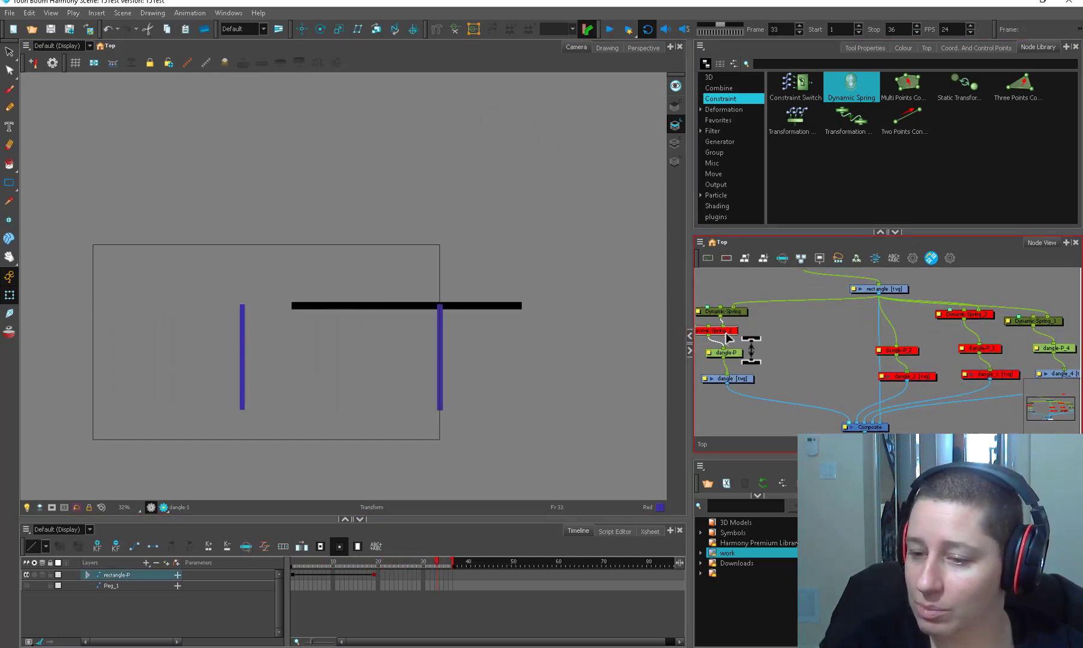
{"action": "key", "text": "Delete"}
Step: Replace Dynamic-Spring_1 above dangle-P_4 with an enabled Dynamic-Spring_3, and delete the disabled dangle_2 and dangle_3 branches
{"action": "left_click_drag", "start_coordinate": [1052, 323], "coordinate": [1059, 307]}
{"action": "key", "text": "Delete"}
{"action": "left_click_drag", "start_coordinate": [976, 315], "coordinate": [1005, 326]}
{"action": "left_click_drag", "start_coordinate": [1028, 309], "coordinate": [1003, 333]}
{"action": "key", "text": "a"}
{"action": "left_click_drag", "start_coordinate": [1012, 338], "coordinate": [900, 387]}
{"action": "key", "text": "Delete"}
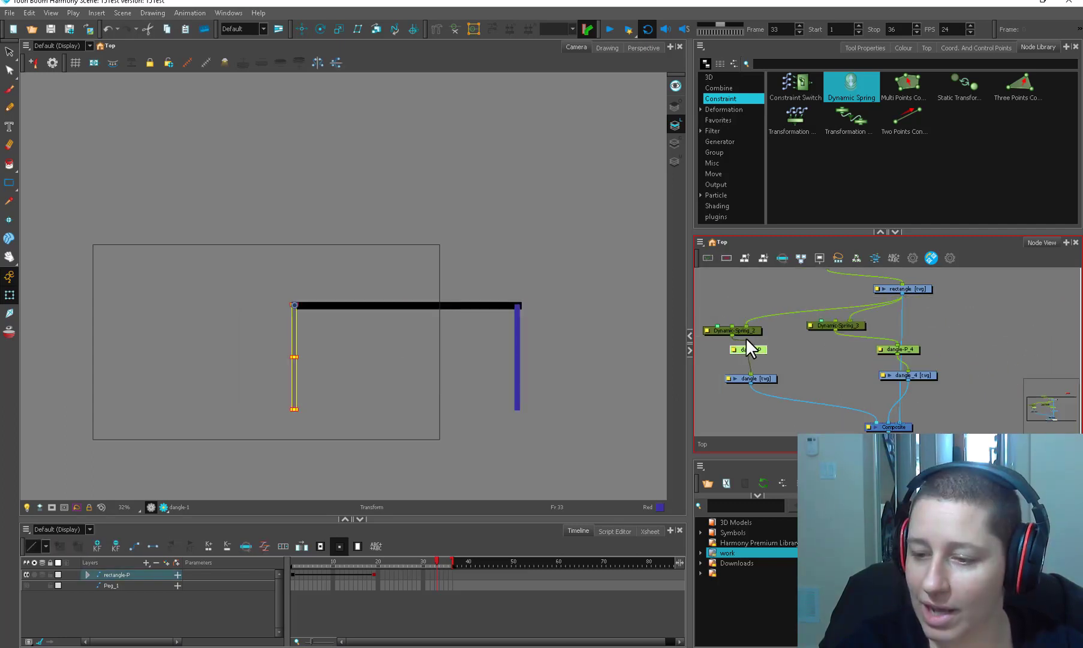
Step: Set Tension X to 0 on Dynamic-Spring_2 and to 20 on Dynamic-Spring_3, and play the animation to compare them
{"action": "double_click", "coordinate": [708, 330]}
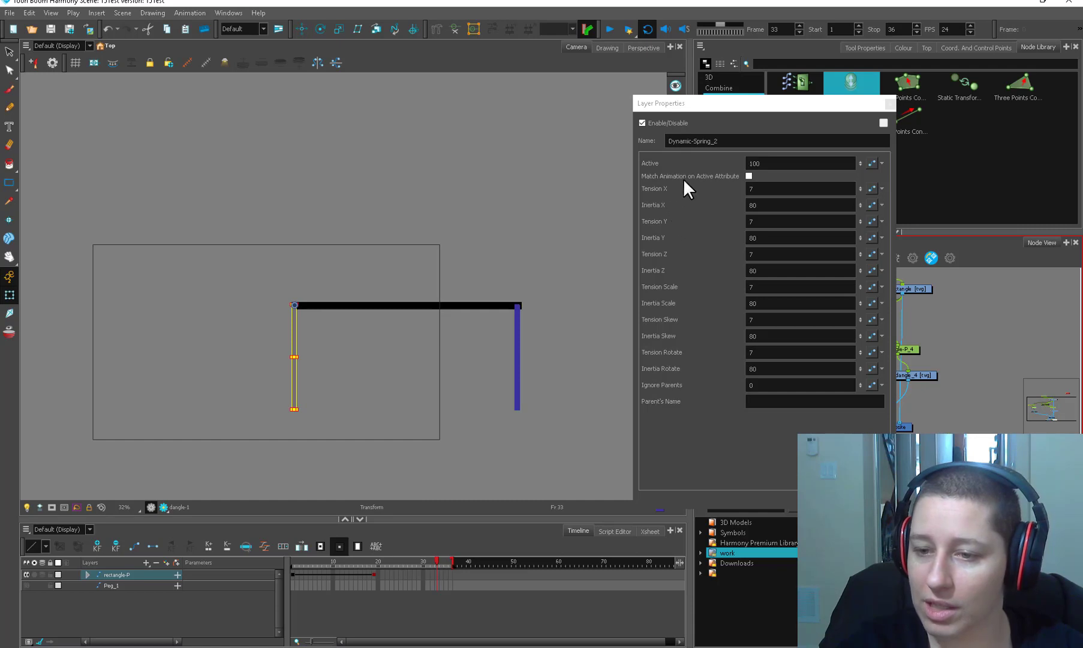
{"action": "left_click", "coordinate": [782, 195]}
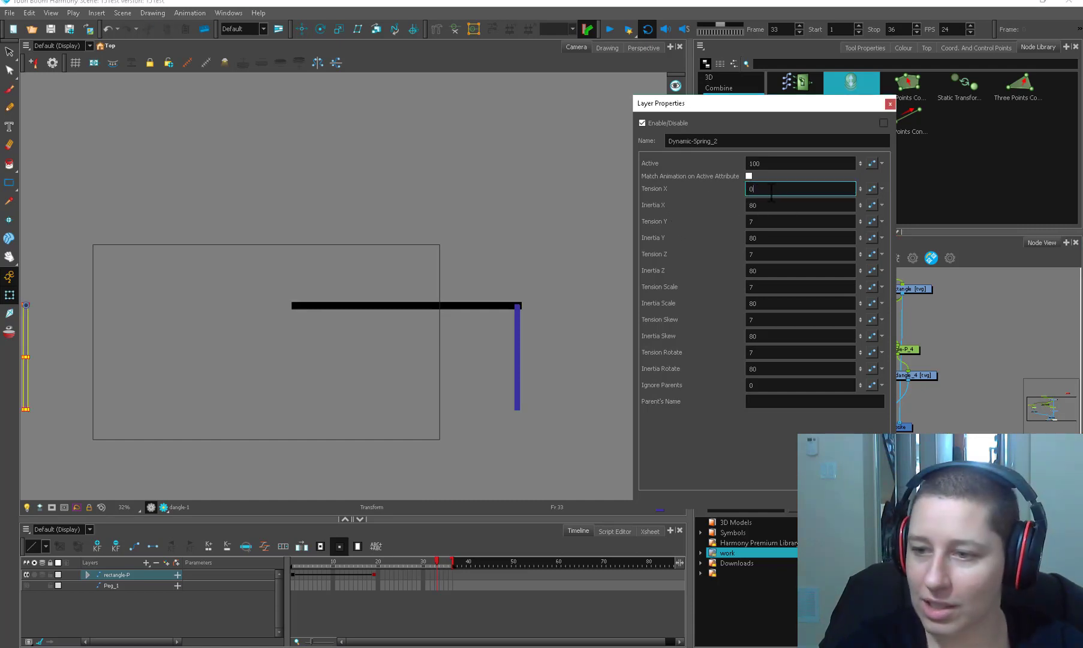
{"action": "left_click", "coordinate": [889, 104]}
{"action": "double_click", "coordinate": [863, 325]}
{"action": "left_click", "coordinate": [775, 190]}
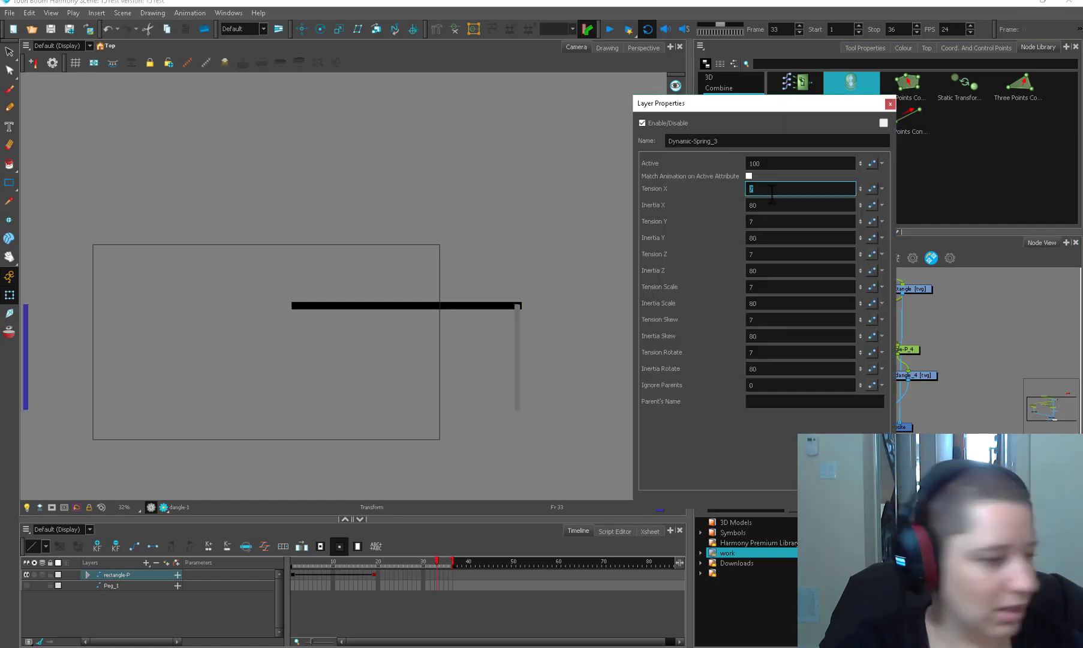
{"action": "type", "text": "20"}
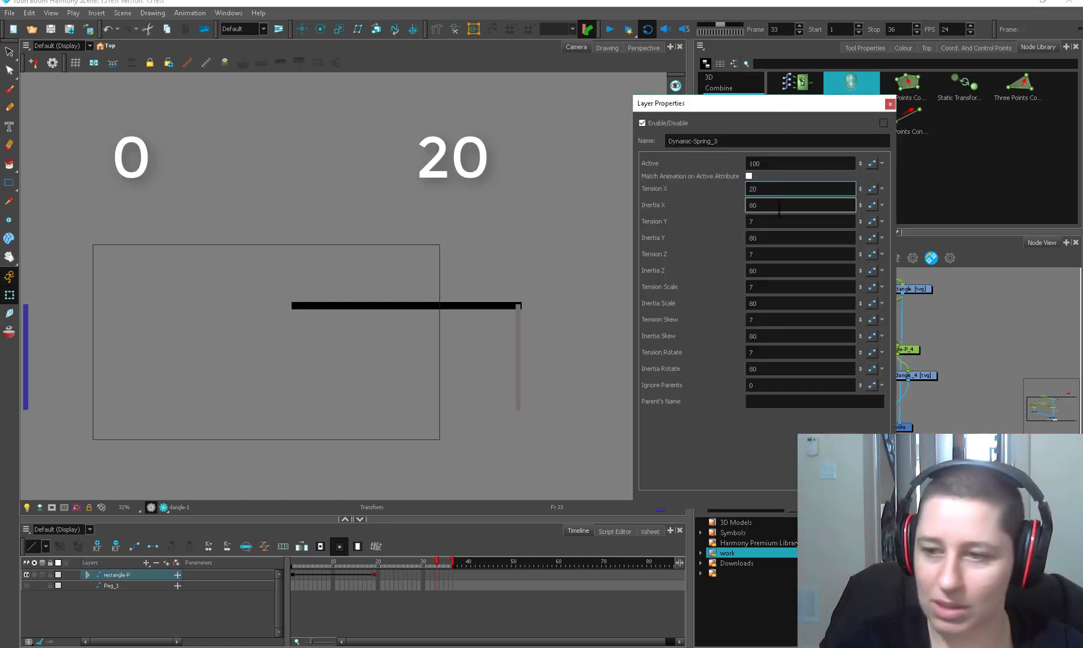
{"action": "left_click", "coordinate": [890, 104]}
{"action": "left_click", "coordinate": [609, 29]}
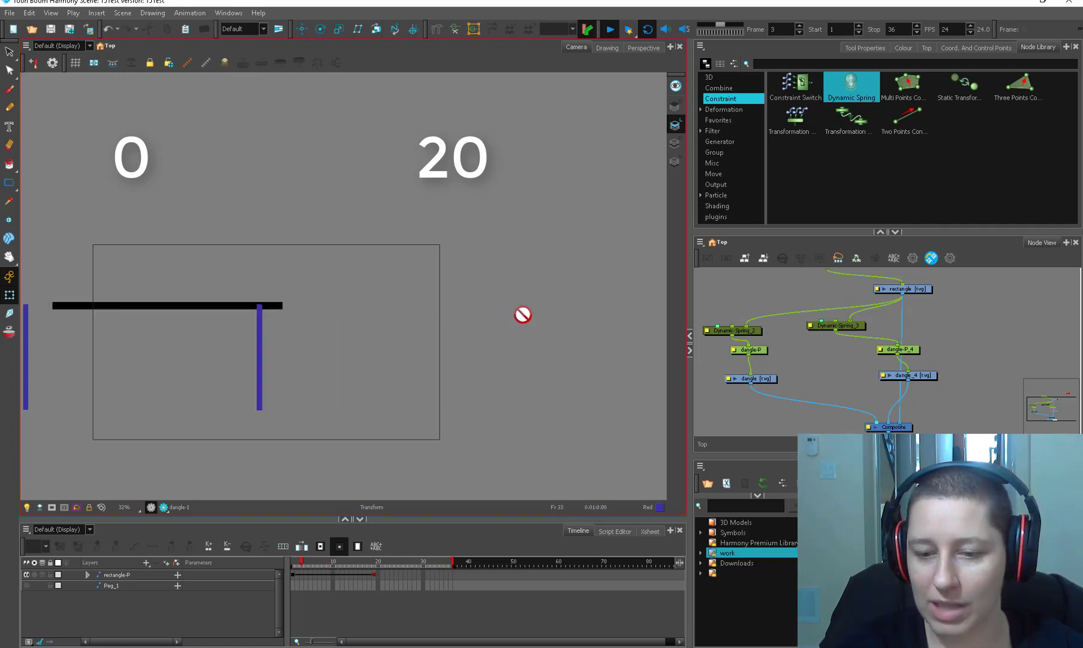
Step: Set Tension X of Dynamic-Spring_2 to 1, play the animation, and raise the tension to 2
{"action": "double_click", "coordinate": [719, 330]}
{"action": "left_click", "coordinate": [766, 190]}
{"action": "type", "text": "1"}
{"action": "left_click", "coordinate": [609, 29]}
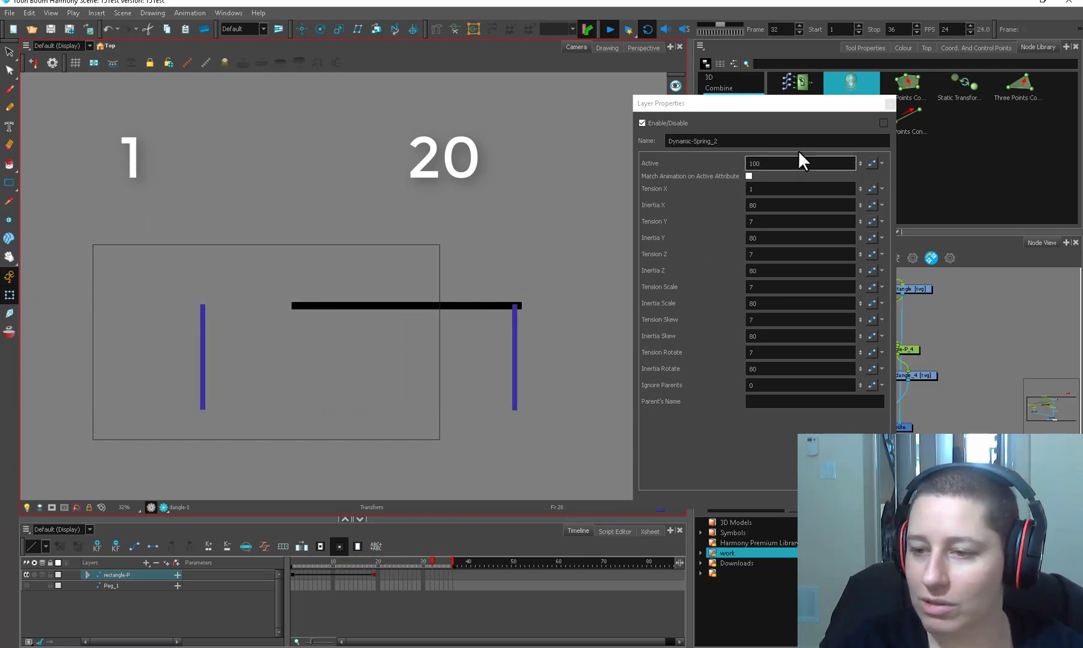
{"action": "left_click", "coordinate": [762, 189]}
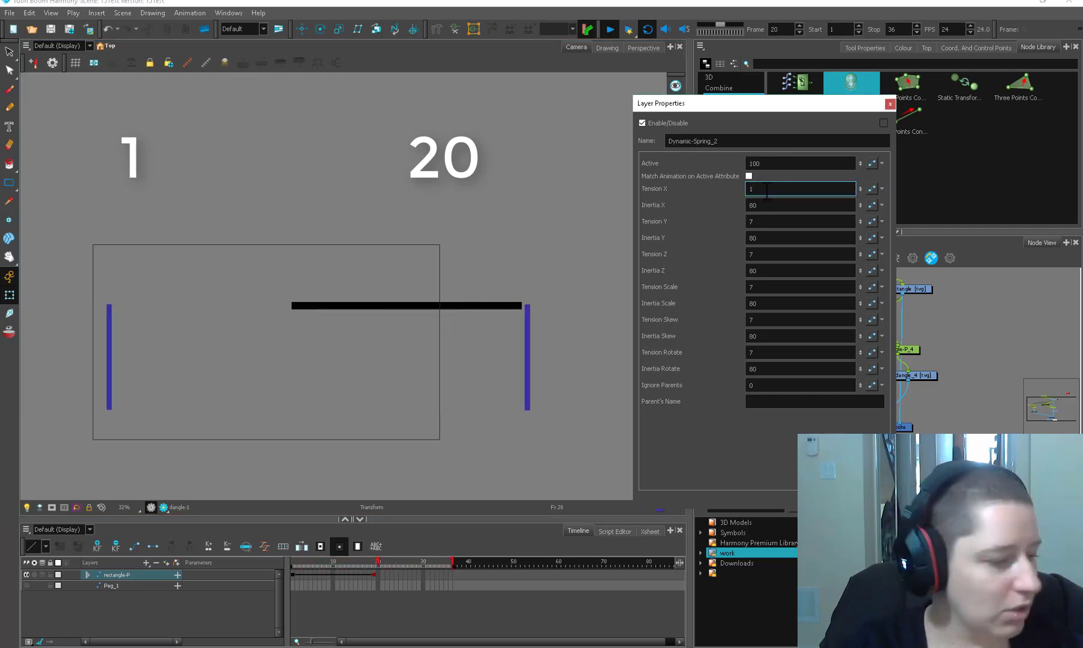
{"action": "key", "text": "Return"}
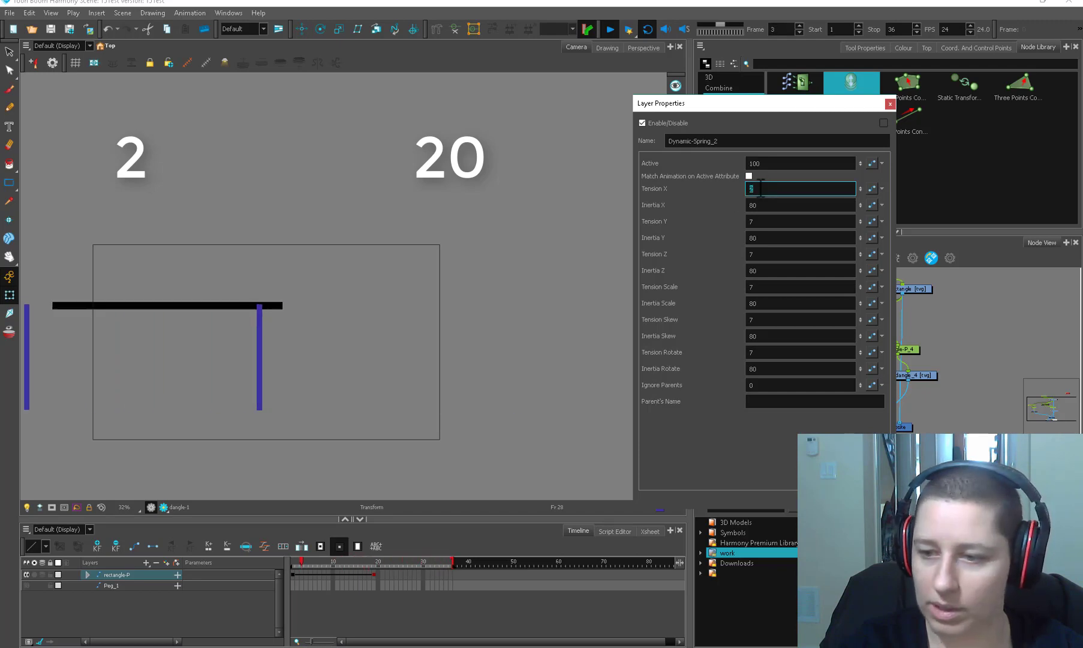
Step: Set Tension X to 5 and Inertia X to 24 on Dynamic-Spring_2, close its properties and stop playback
{"action": "key", "text": "BackSpace"}
{"action": "type", "text": "5"}
{"action": "left_click", "coordinate": [785, 205]}
{"action": "type", "text": "24"}
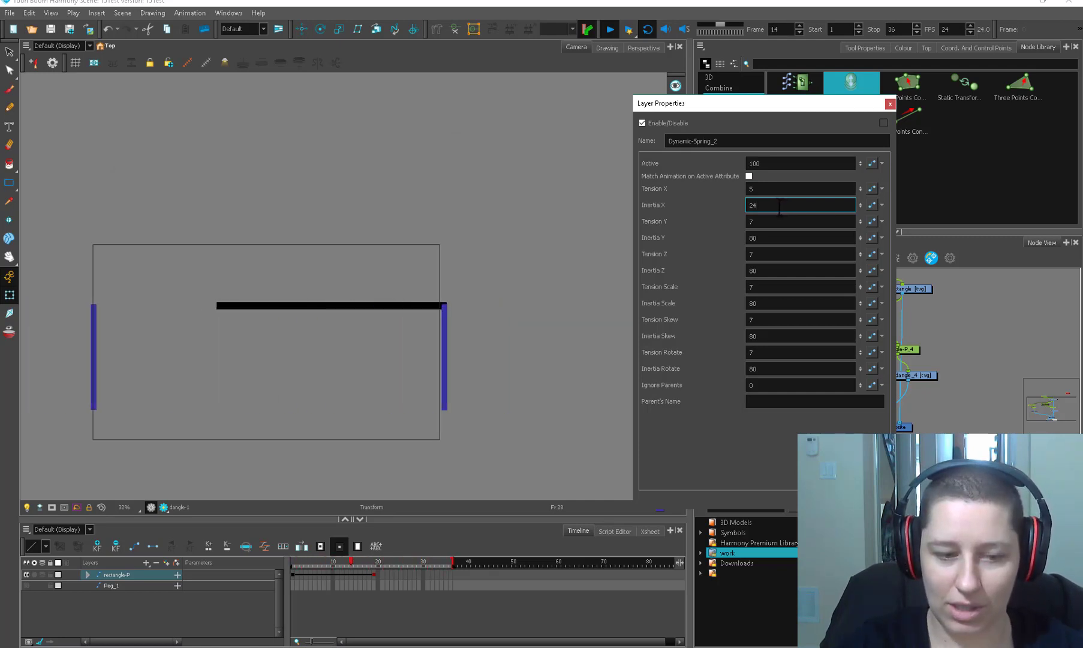
{"action": "left_click", "coordinate": [891, 104]}
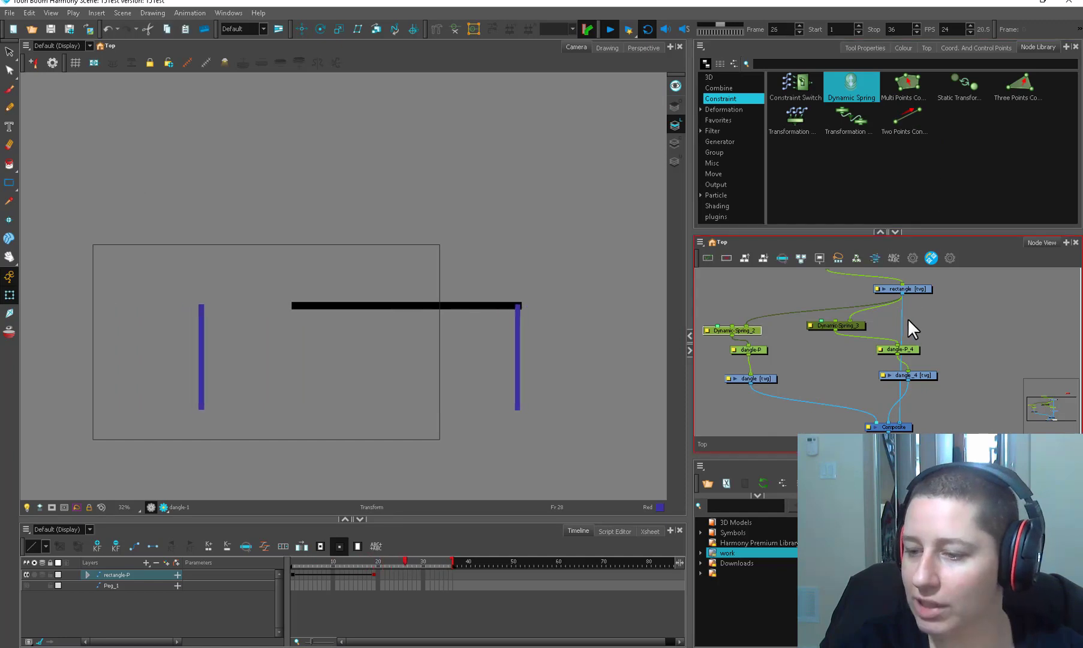
{"action": "left_click", "coordinate": [611, 26]}
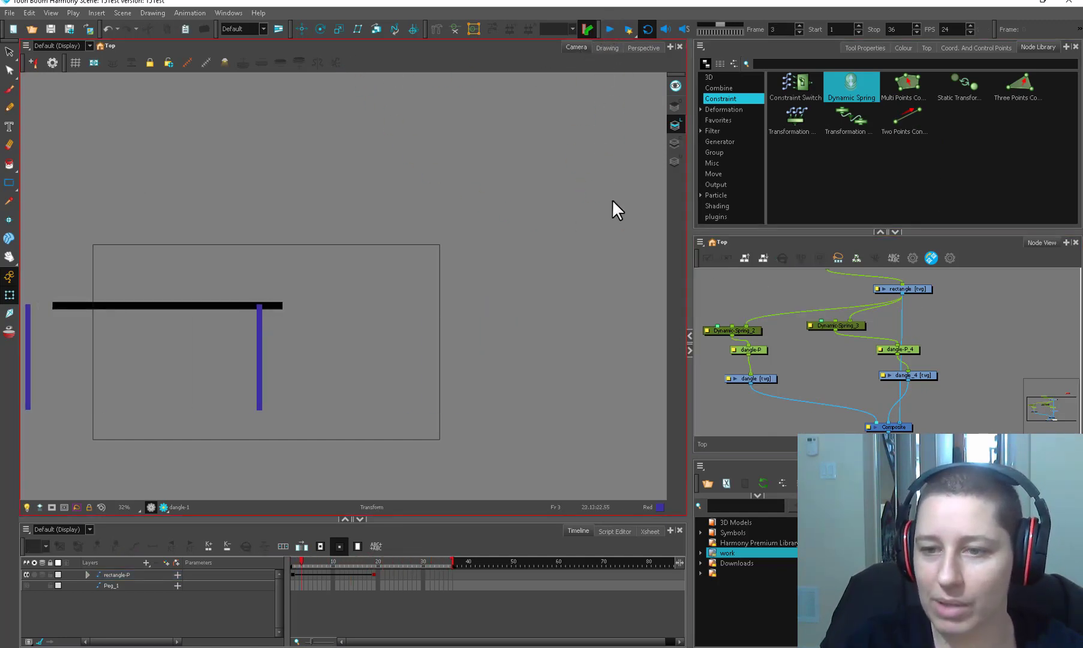
Step: Select rectangle-P's keyframe at frame 19 and expand its child layers in an enlarged timeline
{"action": "scroll", "coordinate": [747, 346], "scroll_direction": "down", "scroll_amount": 1}
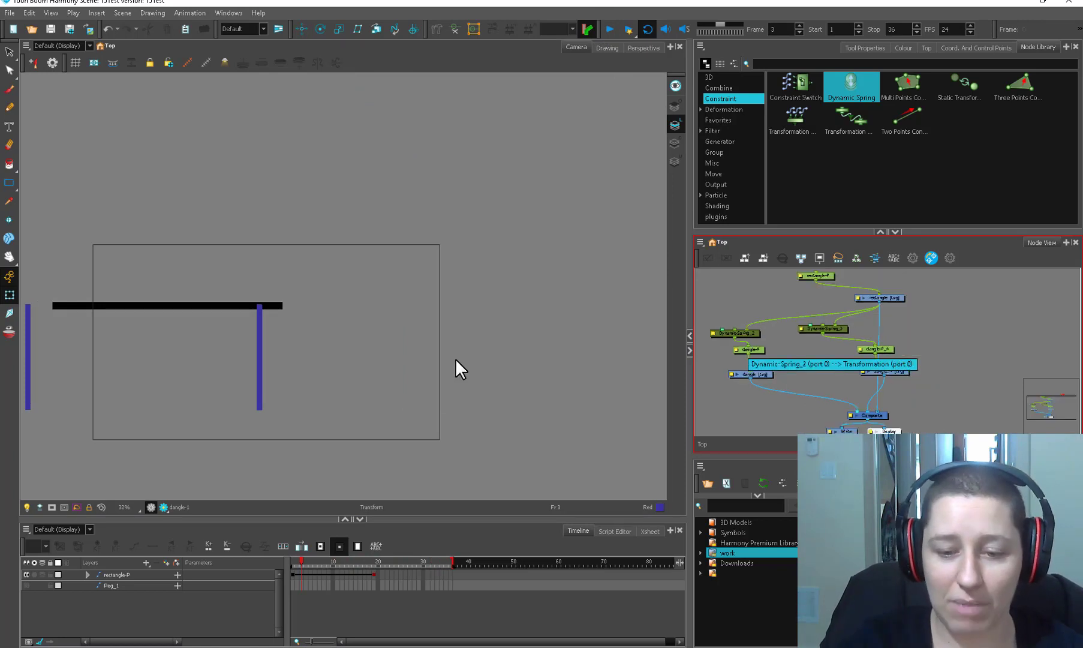
{"action": "scroll", "coordinate": [456, 358], "scroll_direction": "down", "scroll_amount": 1}
{"action": "left_click_drag", "start_coordinate": [442, 370], "coordinate": [446, 394]}
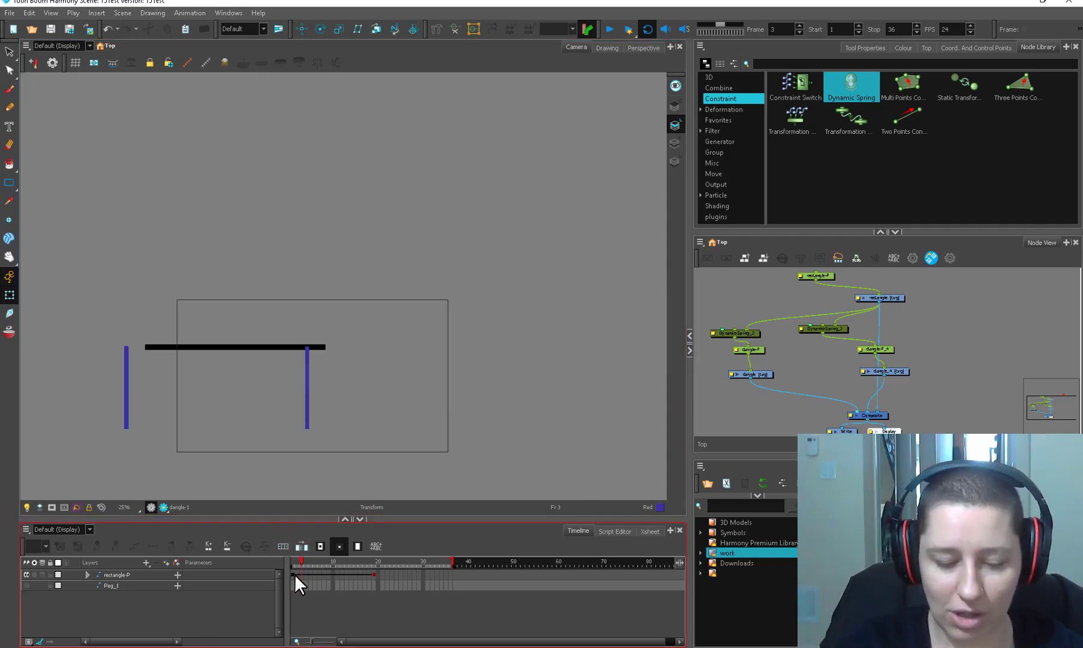
{"action": "left_click", "coordinate": [374, 574]}
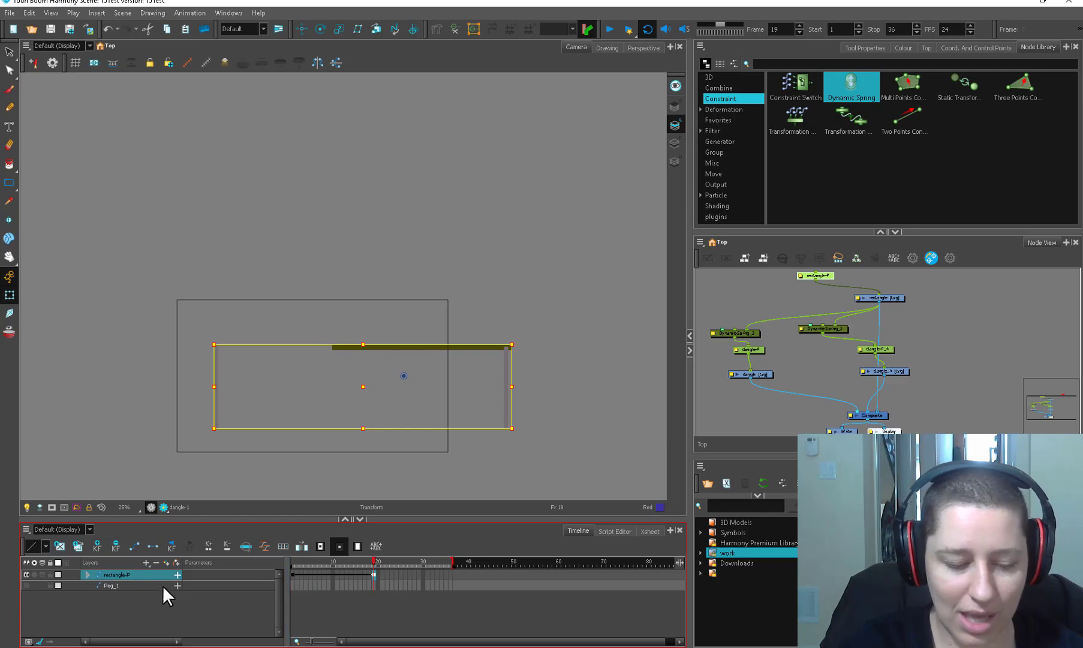
{"action": "left_click", "coordinate": [87, 574]}
{"action": "left_click_drag", "start_coordinate": [306, 520], "coordinate": [312, 367]}
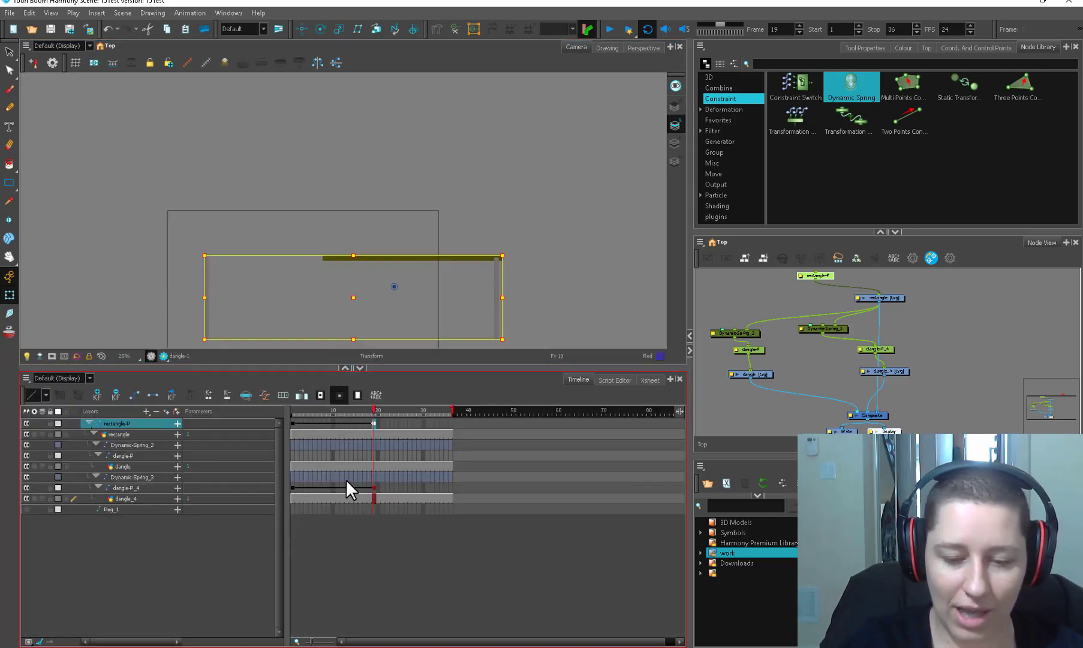
Step: Try delaying dangle-P_4's keyframes to start at frame 6, and shrink the timeline again
{"action": "left_click", "coordinate": [294, 487]}
{"action": "left_click_drag", "start_coordinate": [289, 486], "coordinate": [330, 487]}
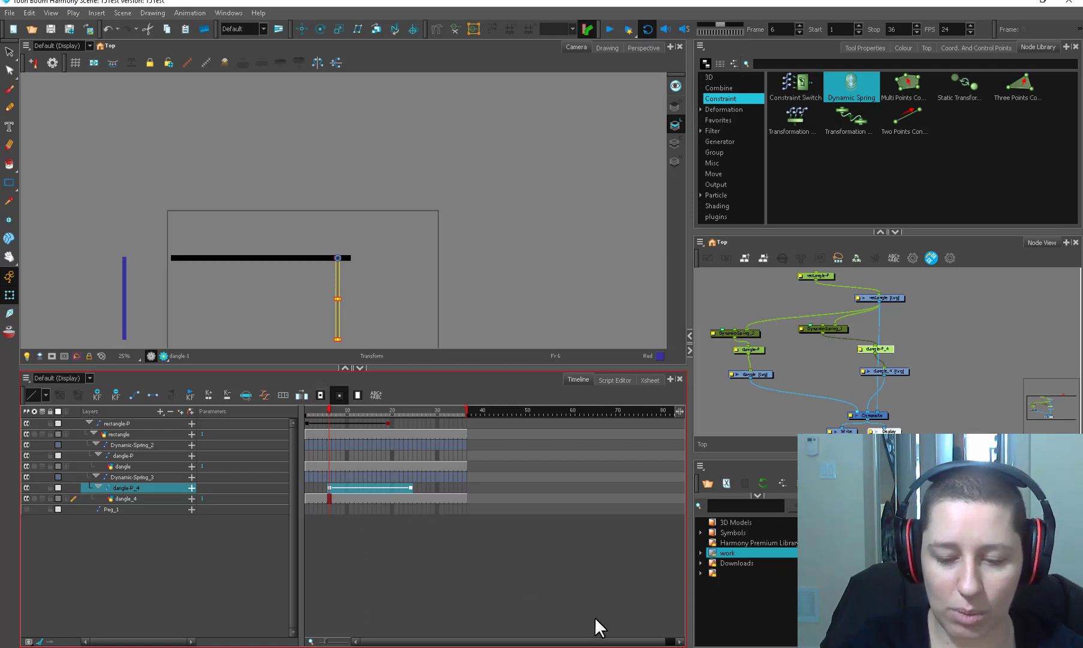
{"action": "left_click_drag", "start_coordinate": [442, 367], "coordinate": [432, 472]}
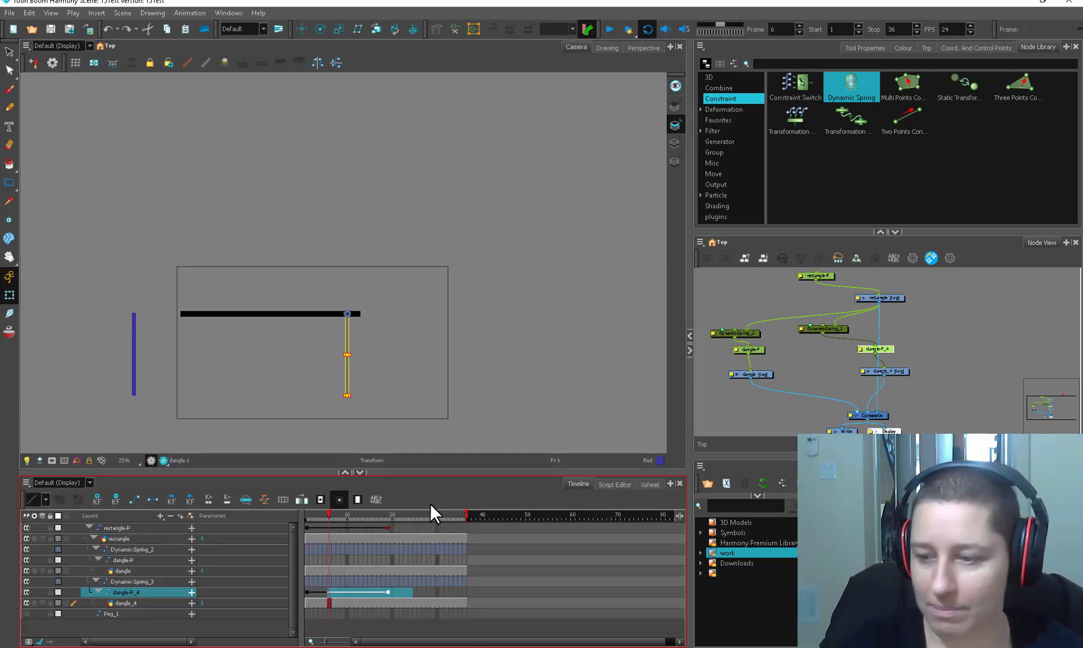
Step: Delete Dynamic-Spring_3 above dangle-P_4 and reposition Dynamic-Spring_2 in the node network
{"action": "left_click", "coordinate": [756, 327]}
{"action": "left_click", "coordinate": [730, 363]}
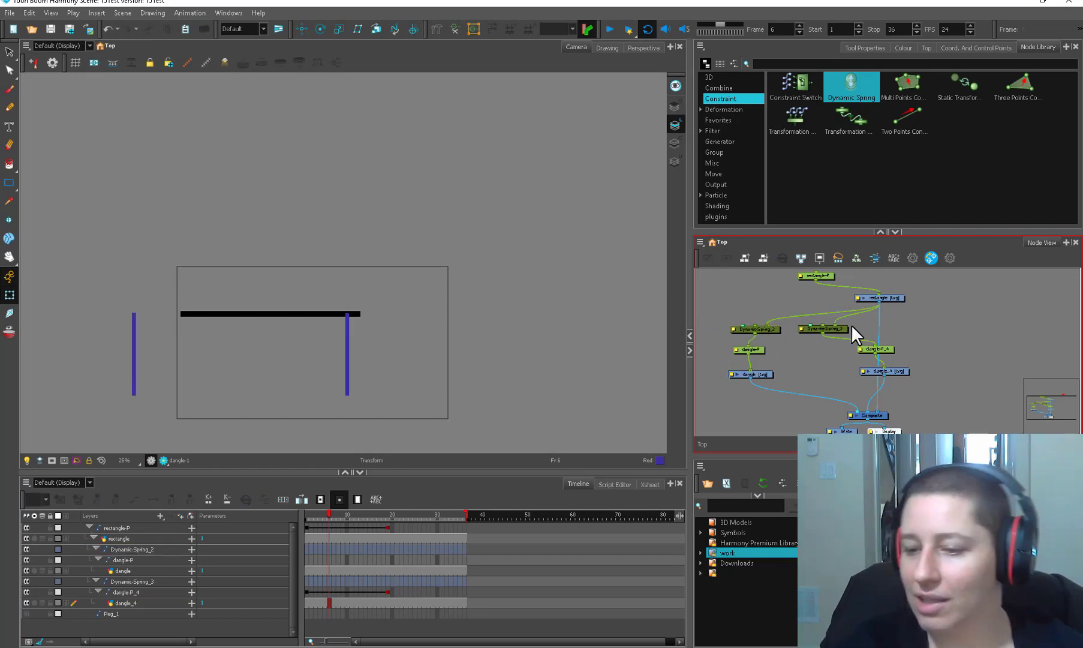
{"action": "left_click", "coordinate": [834, 328]}
{"action": "left_click", "coordinate": [828, 367]}
{"action": "left_click_drag", "start_coordinate": [824, 374], "coordinate": [820, 377]}
{"action": "left_click", "coordinate": [821, 377]}
{"action": "scroll", "coordinate": [865, 357], "scroll_direction": "up", "scroll_amount": 1}
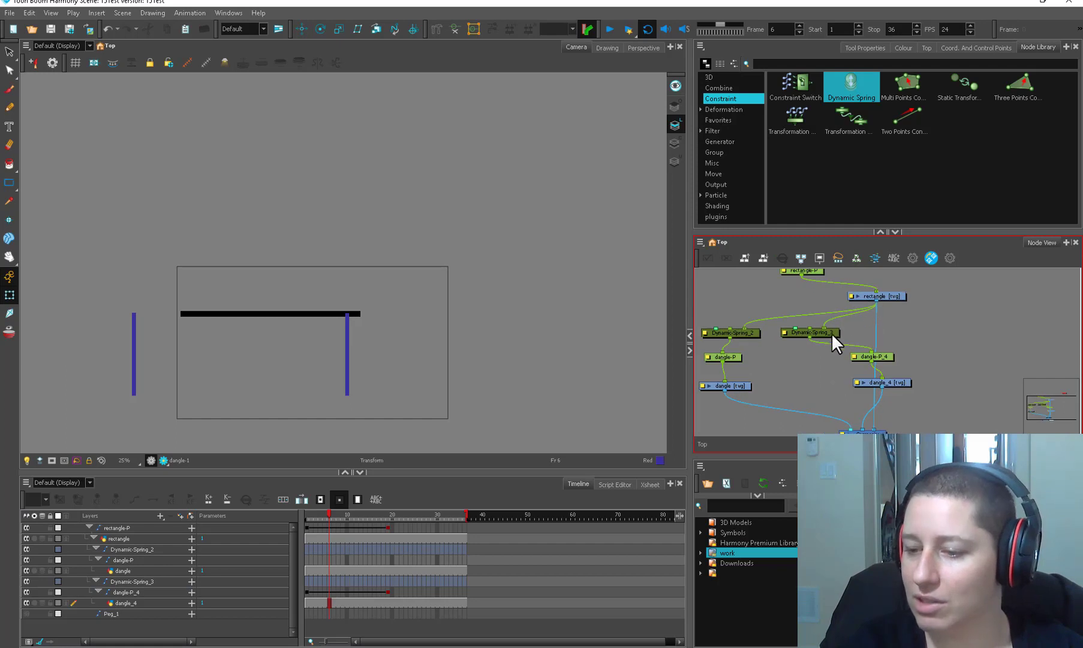
{"action": "key", "text": "Delete"}
{"action": "left_click_drag", "start_coordinate": [757, 334], "coordinate": [776, 325]}
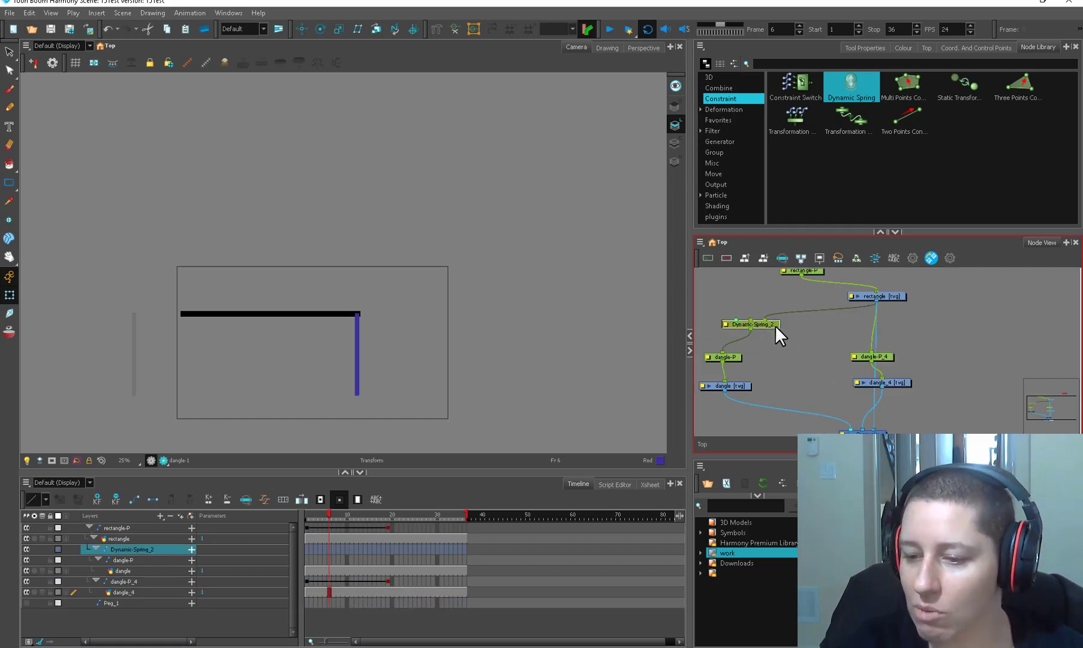
Step: Delete the Dynamic-Spring_2 node and the whole dangle_4 branch, leaving only the dangle branch under the rectangle
{"action": "left_click", "coordinate": [781, 334]}
{"action": "left_click", "coordinate": [882, 380]}
{"action": "key", "text": "Delete"}
{"action": "left_click_drag", "start_coordinate": [877, 293], "coordinate": [859, 293]}
{"action": "key", "text": "Delete"}
Step: Insert a Dynamic Spring node between the rectangle and dangle-P, and play the animation back to check the motion
{"action": "left_click", "coordinate": [838, 192]}
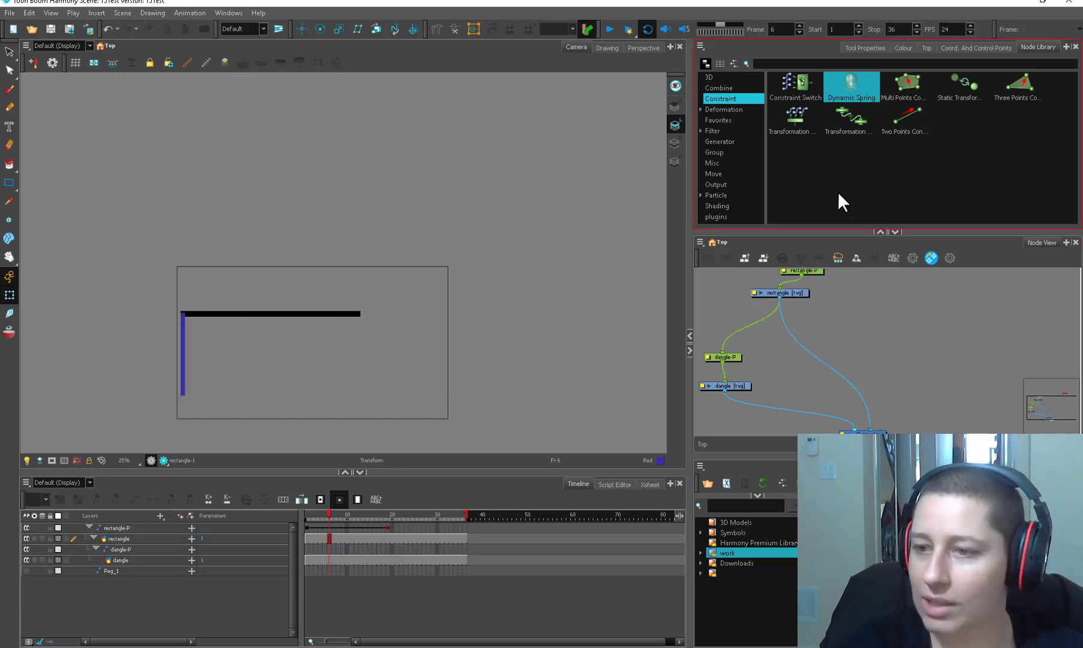
{"action": "left_click_drag", "start_coordinate": [746, 278], "coordinate": [759, 330]}
{"action": "left_click", "coordinate": [773, 336]}
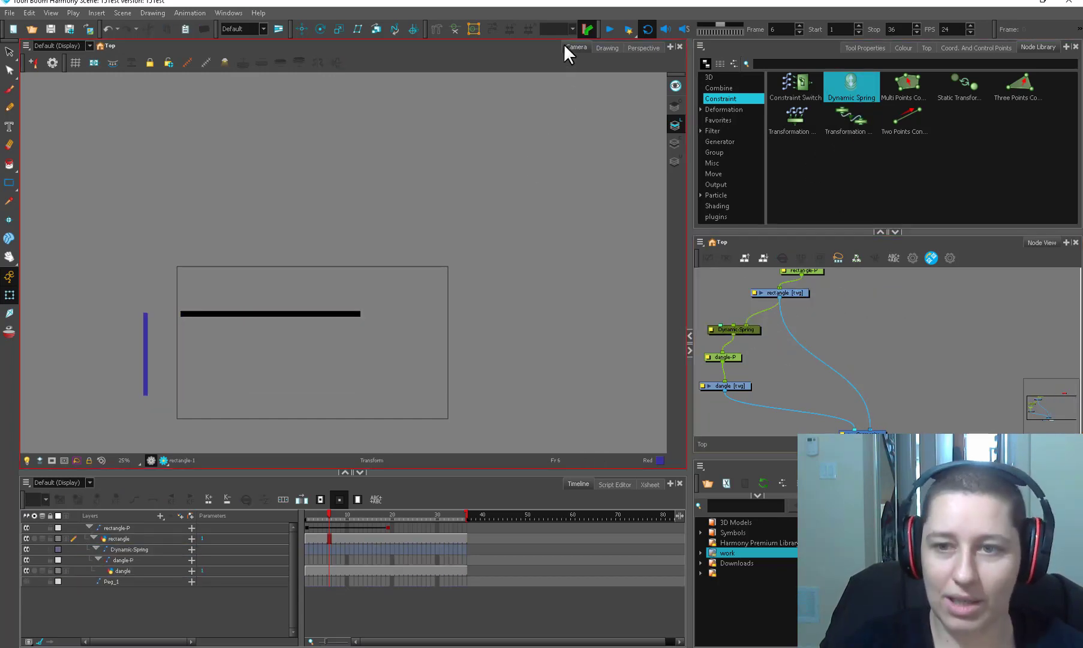
{"action": "left_click", "coordinate": [610, 29]}
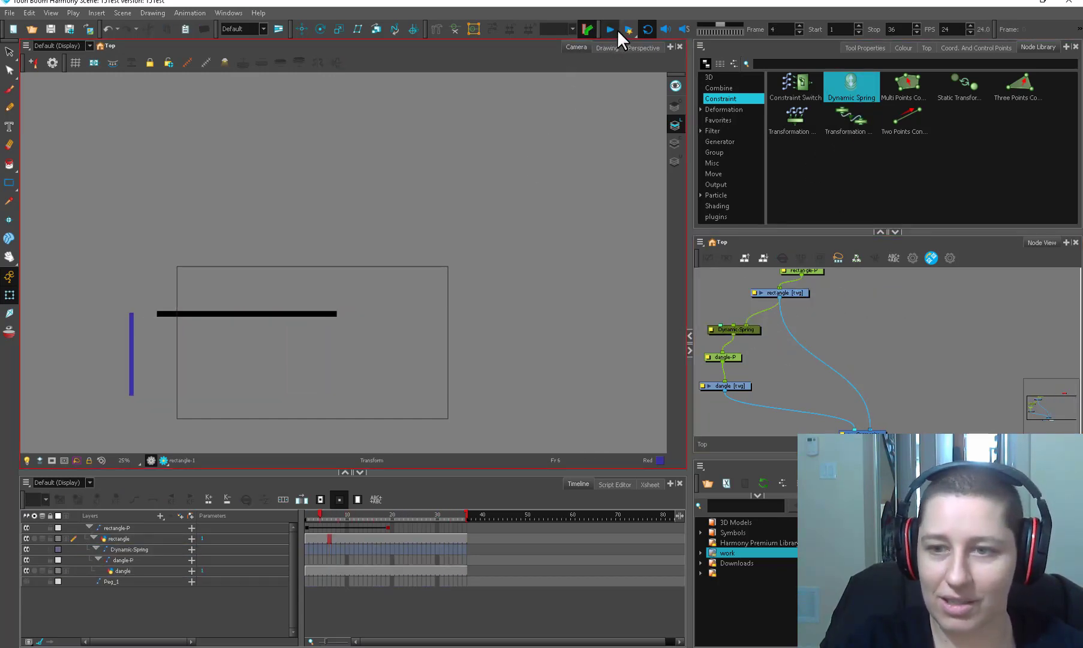
{"action": "left_click", "coordinate": [609, 29]}
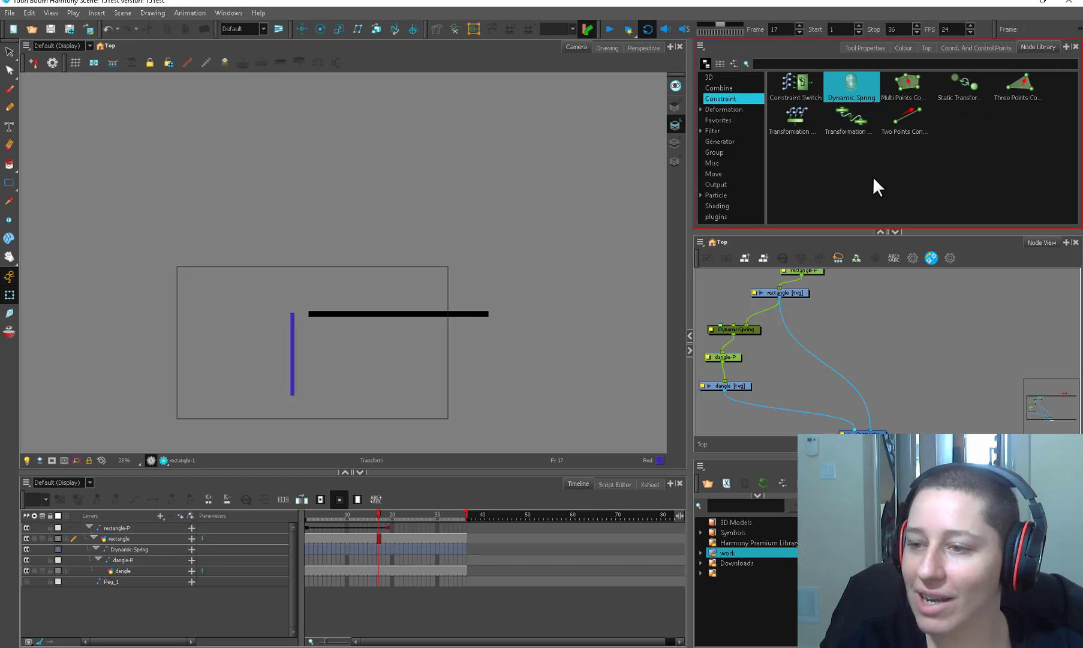
Step: Add a Two-Points-Constraint node above dangle-P and detach the Dynamic-Spring from the branch
{"action": "left_click_drag", "start_coordinate": [924, 127], "coordinate": [886, 339]}
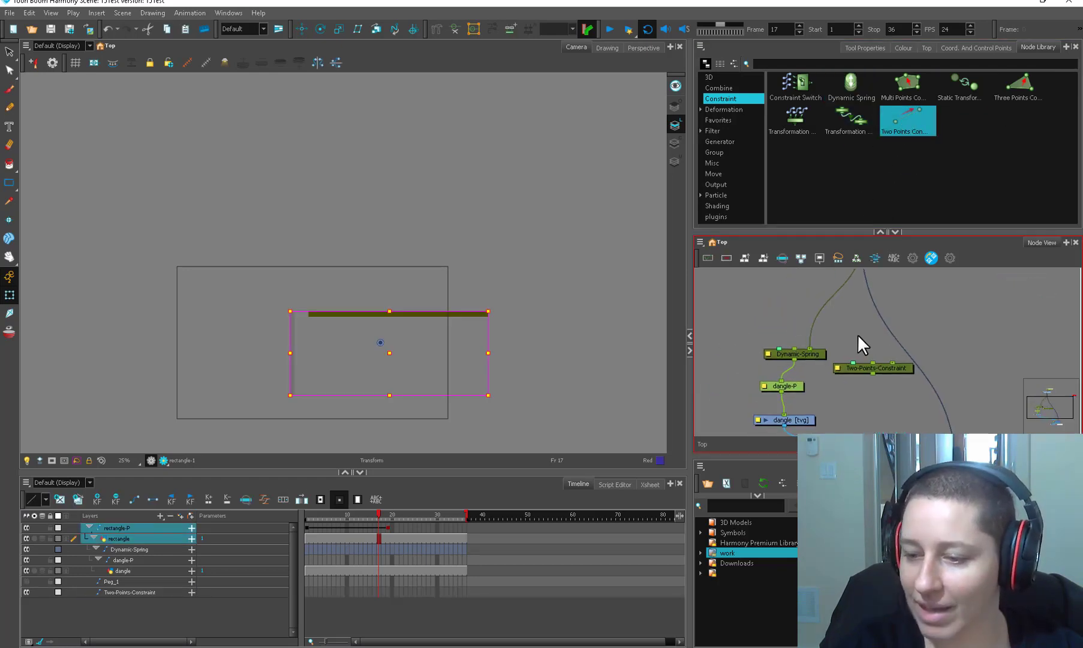
{"action": "left_click_drag", "start_coordinate": [833, 327], "coordinate": [831, 340]}
{"action": "left_click", "coordinate": [870, 380]}
{"action": "left_click_drag", "start_coordinate": [870, 379], "coordinate": [733, 353]}
{"action": "scroll", "coordinate": [803, 351], "scroll_direction": "up", "scroll_amount": 2}
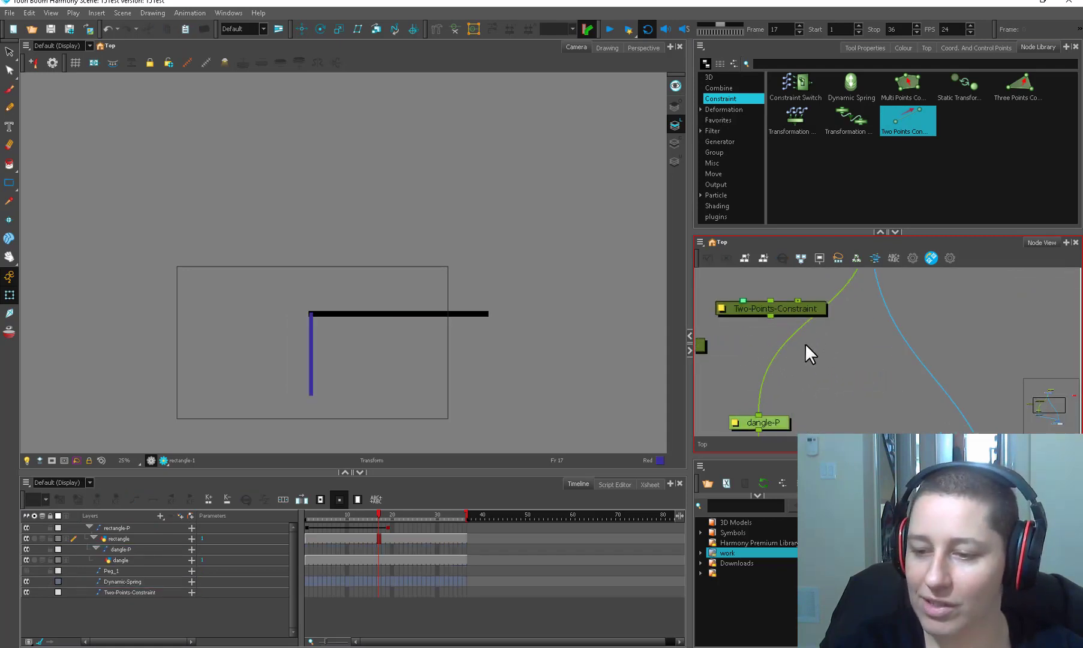
{"action": "left_click_drag", "start_coordinate": [809, 313], "coordinate": [808, 357]}
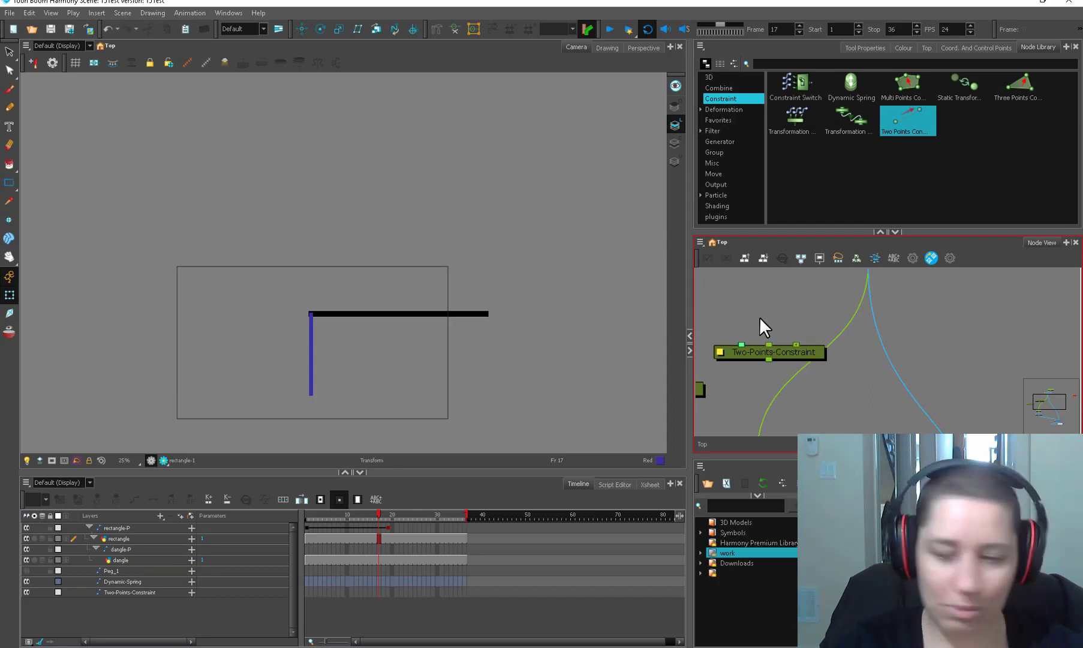
Step: Add two pegs above the Two-Points-Constraint, connect each to one of its point inputs, and go to frame 1
{"action": "key", "text": "ctrl+p"}
{"action": "key", "text": "ctrl+p"}
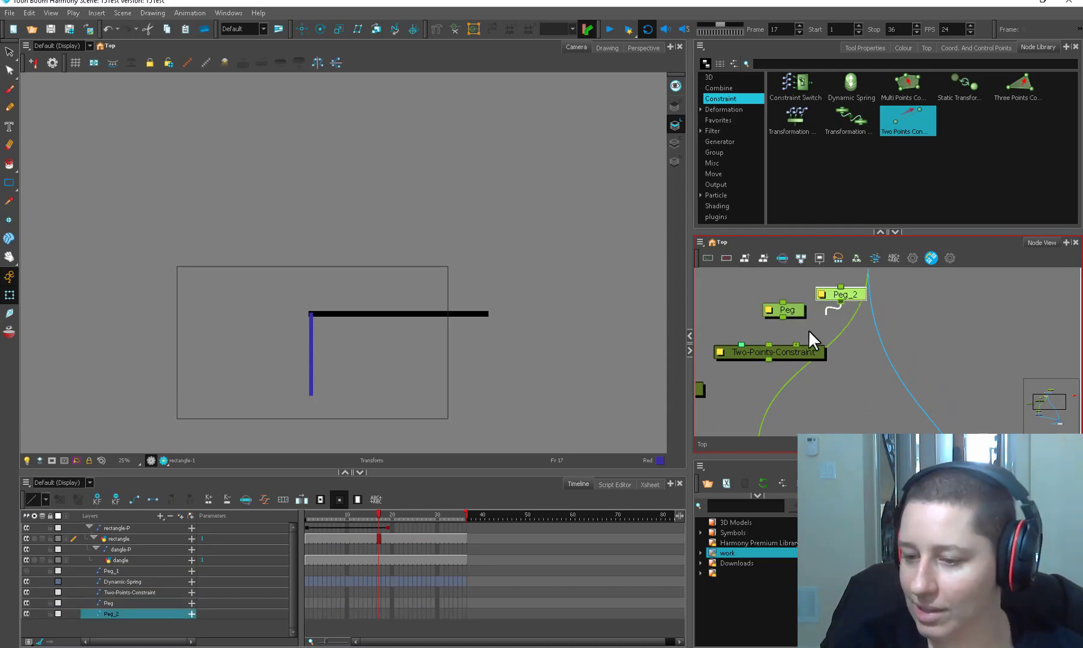
{"action": "left_click_drag", "start_coordinate": [809, 331], "coordinate": [796, 345]}
{"action": "left_click", "coordinate": [306, 517]}
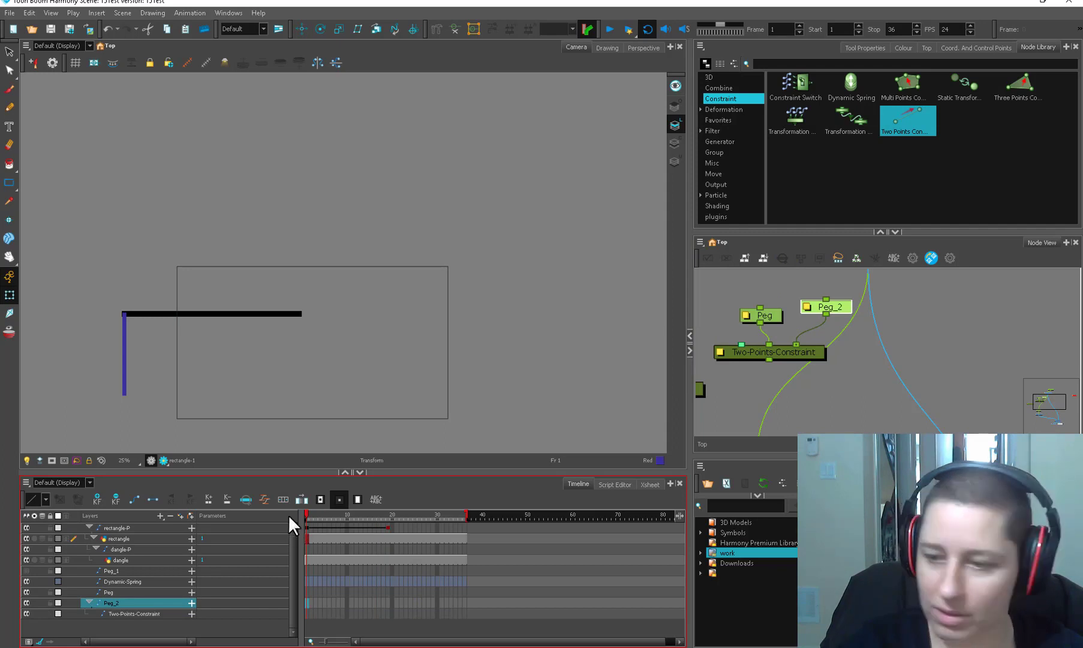
Step: Connect rectangle-P to both Peg and Peg_2, and insert the Two-Points-Constraint above dangle-P
{"action": "left_click_drag", "start_coordinate": [860, 277], "coordinate": [828, 359]}
{"action": "left_click", "coordinate": [839, 289]}
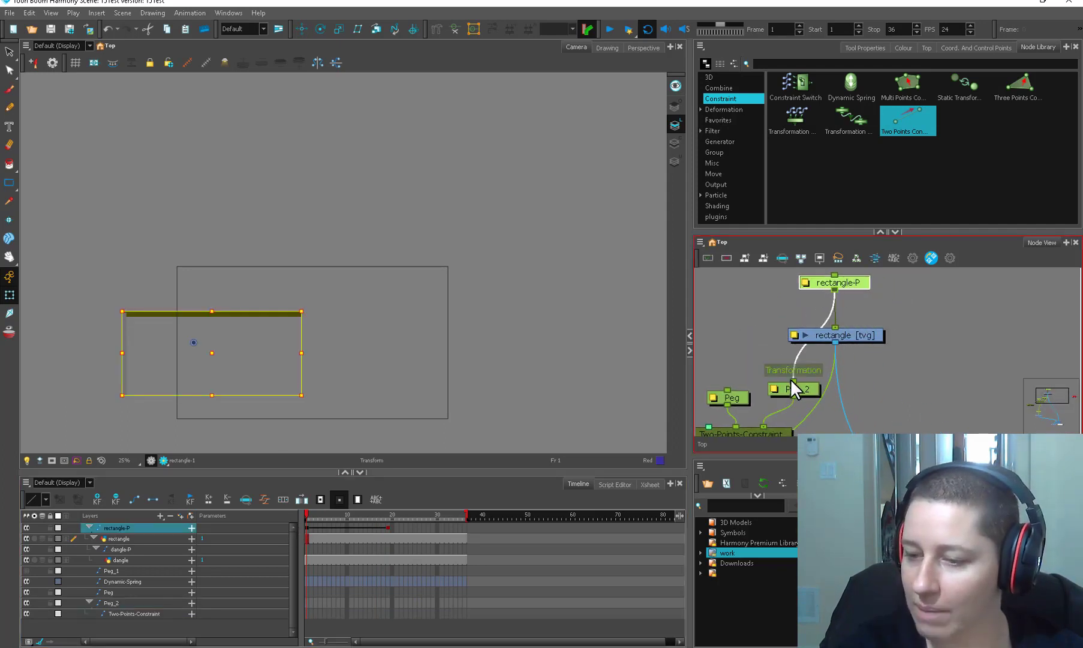
{"action": "left_click_drag", "start_coordinate": [722, 389], "coordinate": [725, 390]}
{"action": "scroll", "coordinate": [787, 349], "scroll_direction": "down", "scroll_amount": 1}
{"action": "left_click_drag", "start_coordinate": [817, 387], "coordinate": [871, 293]}
{"action": "left_click_drag", "start_coordinate": [794, 324], "coordinate": [793, 413]}
{"action": "left_click_drag", "start_coordinate": [836, 349], "coordinate": [822, 408]}
{"action": "left_click_drag", "start_coordinate": [804, 373], "coordinate": [793, 408]}
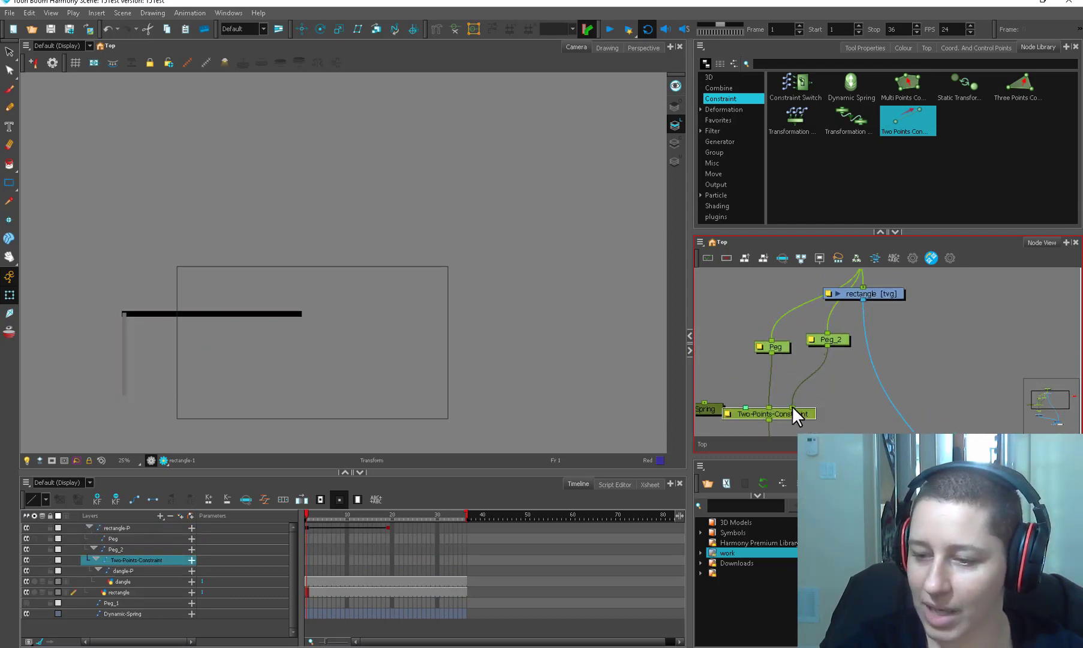
Step: Place Peg's pivot at the upper end of the dangling piece and Peg_2's pivot at its lower end
{"action": "left_click_drag", "start_coordinate": [783, 351], "coordinate": [780, 370]}
{"action": "left_click", "coordinate": [319, 29]}
{"action": "left_click_drag", "start_coordinate": [253, 378], "coordinate": [455, 303]}
{"action": "scroll", "coordinate": [456, 300], "scroll_direction": "up", "scroll_amount": 3}
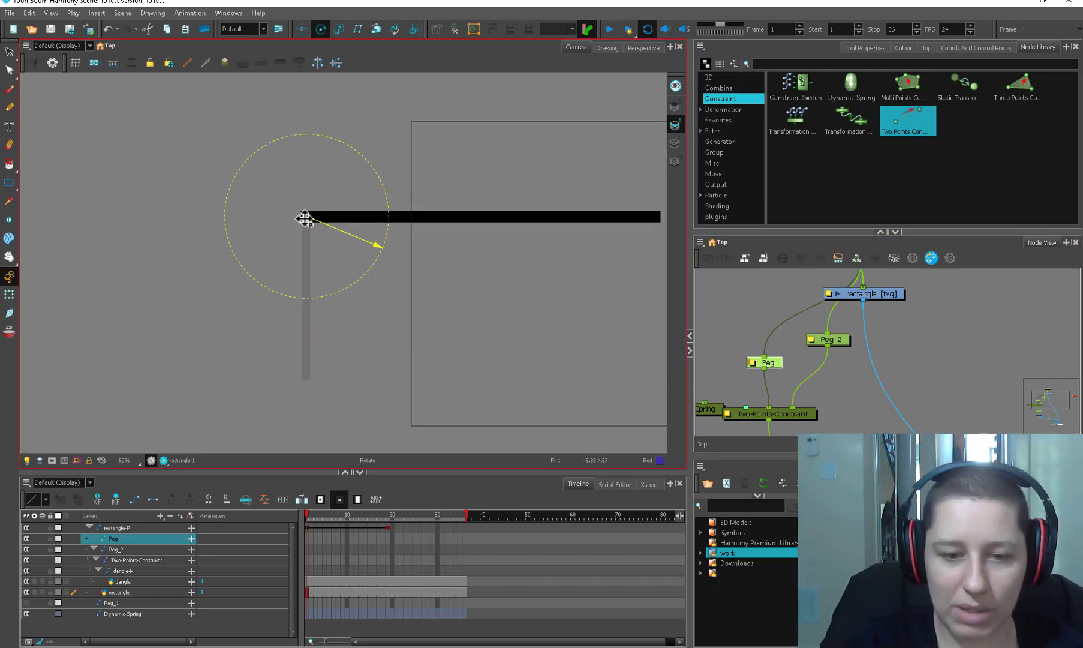
{"action": "left_click", "coordinate": [845, 340]}
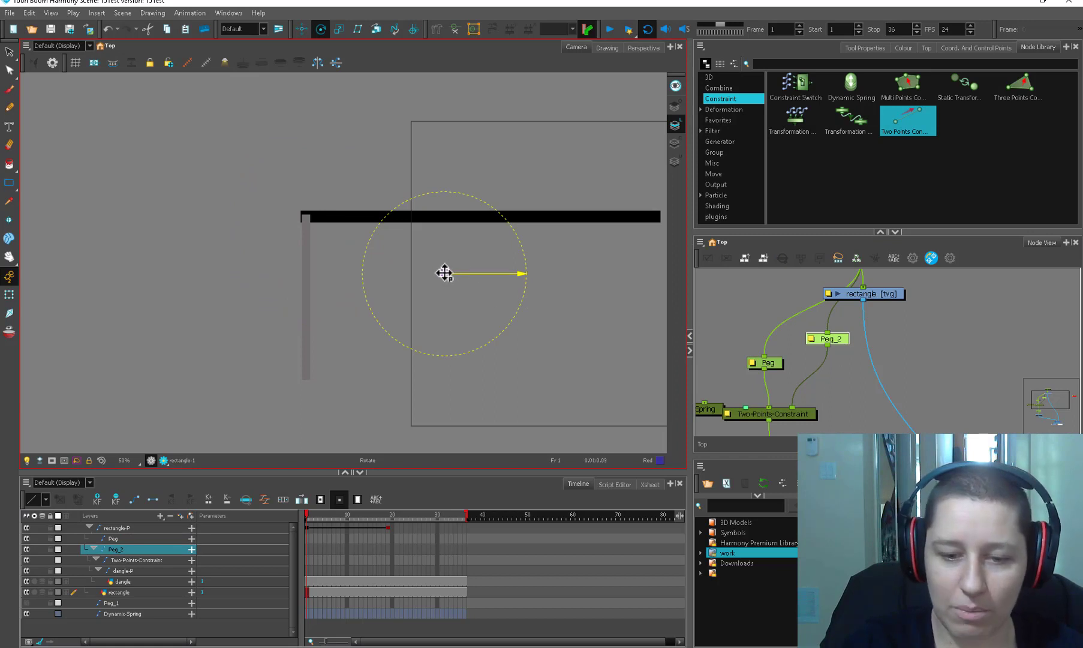
Step: Try moving Peg_2 with the Transform tool to test the constraint's stretch, and undo the move
{"action": "left_click", "coordinate": [9, 294]}
{"action": "scroll", "coordinate": [439, 297], "scroll_direction": "down", "scroll_amount": 2}
{"action": "left_click", "coordinate": [841, 343]}
{"action": "left_click_drag", "start_coordinate": [353, 339], "coordinate": [269, 420]}
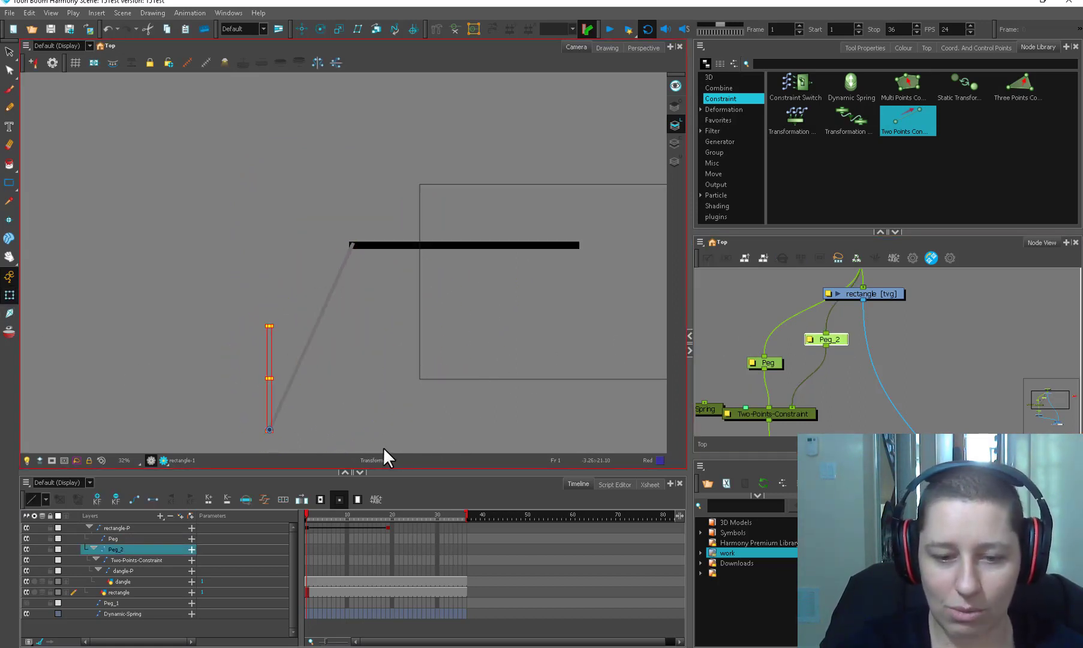
{"action": "key", "text": "ctrl+z"}
{"action": "key", "text": "ctrl+z"}
{"action": "key", "text": "ctrl+z"}
{"action": "key", "text": "ctrl+z"}
{"action": "key", "text": "ctrl+z"}
{"action": "key", "text": "ctrl+z"}
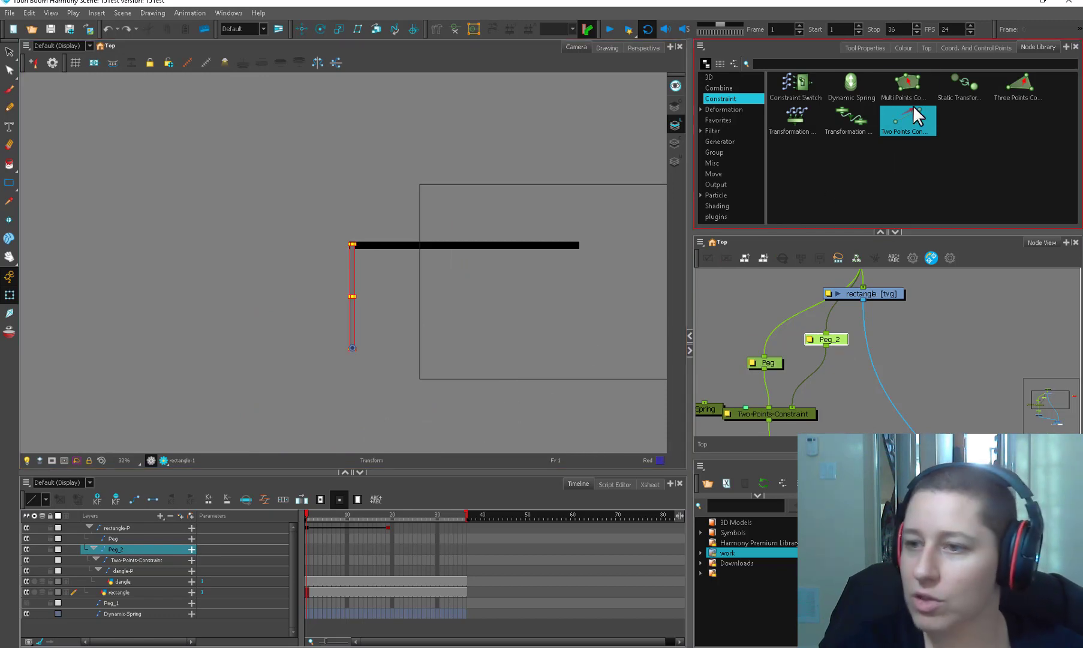
Step: Change the hue of the Red swatch in the scene palette to green
{"action": "left_click", "coordinate": [903, 47]}
{"action": "double_click", "coordinate": [714, 169]}
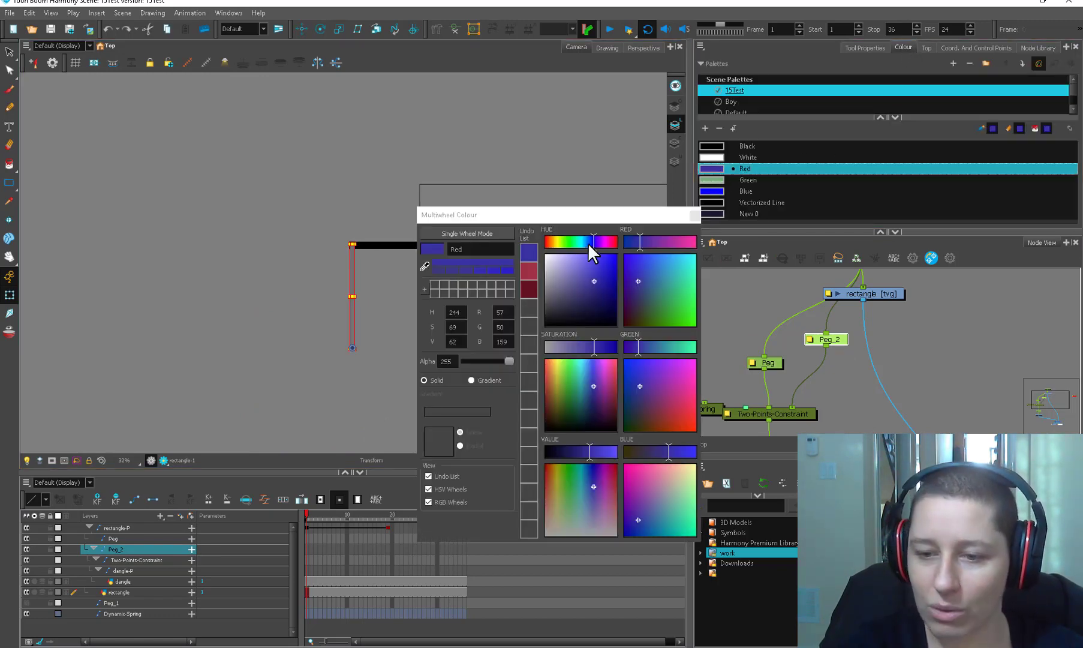
{"action": "left_click_drag", "start_coordinate": [589, 242], "coordinate": [569, 242]}
{"action": "left_click", "coordinate": [695, 215]}
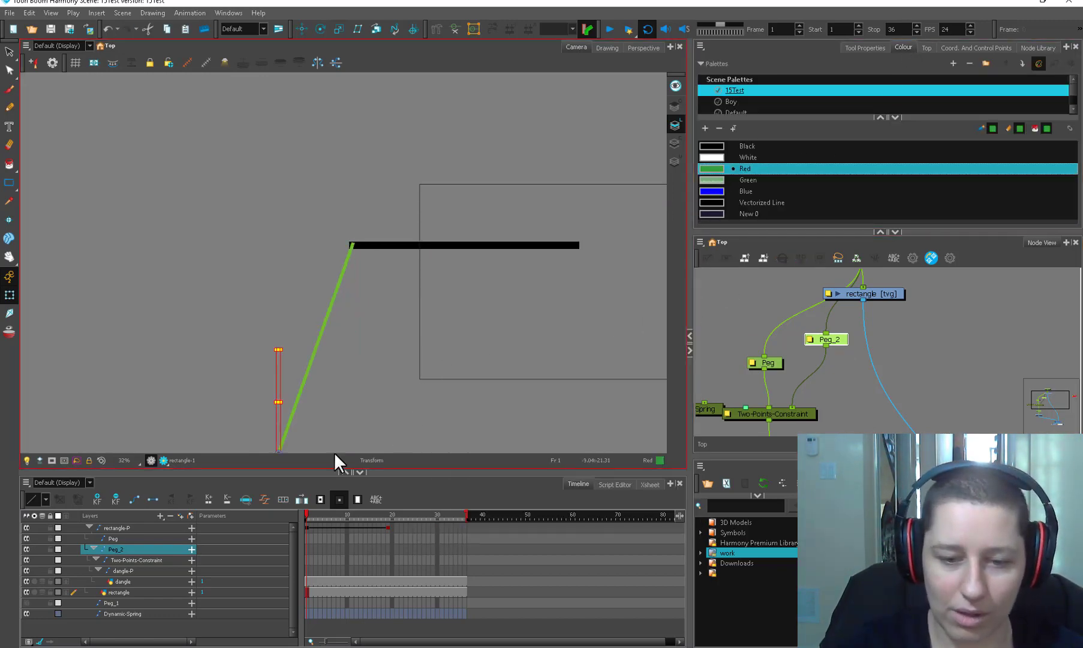
Step: Test how the recoloured dangle stretches when Peg_2 is pulled down and outward, and undo the test move
{"action": "left_click_drag", "start_coordinate": [522, 391], "coordinate": [441, 385]}
{"action": "key", "text": "ctrl+z"}
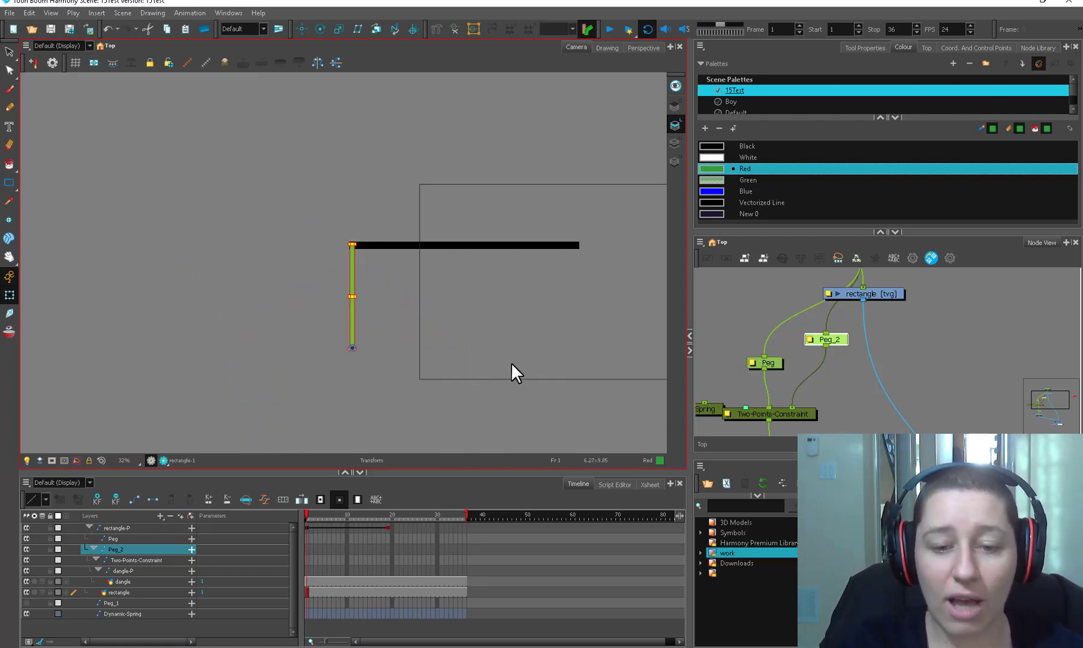
{"action": "left_click_drag", "start_coordinate": [524, 327], "coordinate": [496, 352]}
{"action": "scroll", "coordinate": [501, 350], "scroll_direction": "up", "scroll_amount": 2}
Step: Insert the Dynamic-Spring between rectangle-P and Peg_2, and tidy the surrounding pegs in the node network
{"action": "mouse_move", "coordinate": [851, 385]}
{"action": "left_mouse_down"}
{"action": "mouse_move", "coordinate": [872, 354]}
{"action": "mouse_move", "coordinate": [851, 384]}
{"action": "left_mouse_up"}
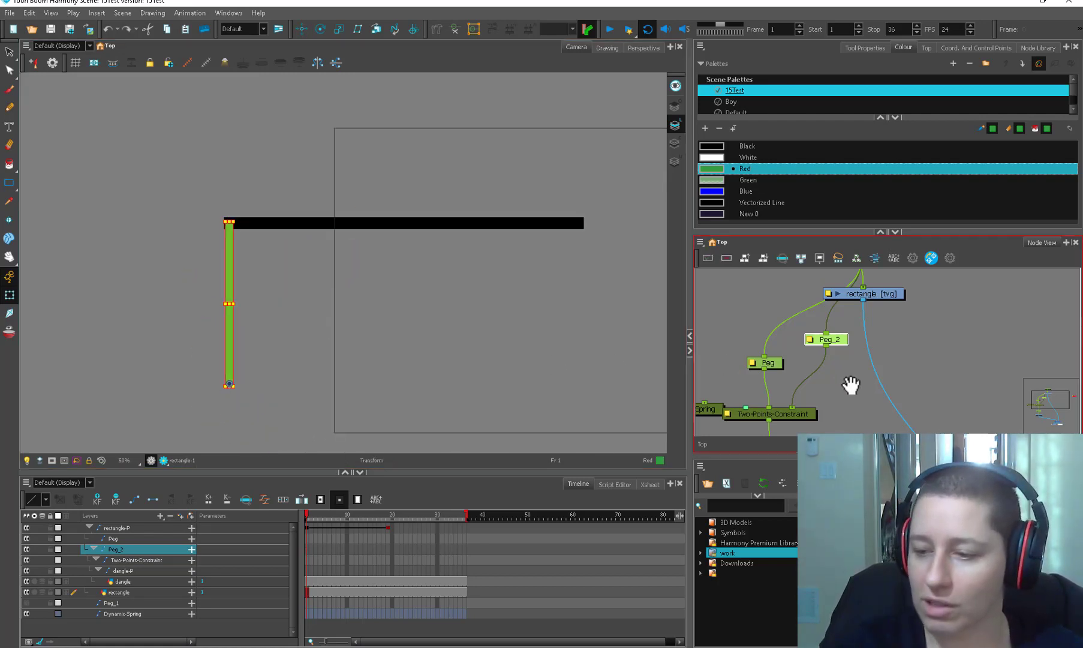
{"action": "scroll", "coordinate": [872, 355], "scroll_direction": "down", "scroll_amount": 1}
{"action": "left_click_drag", "start_coordinate": [761, 398], "coordinate": [804, 339]}
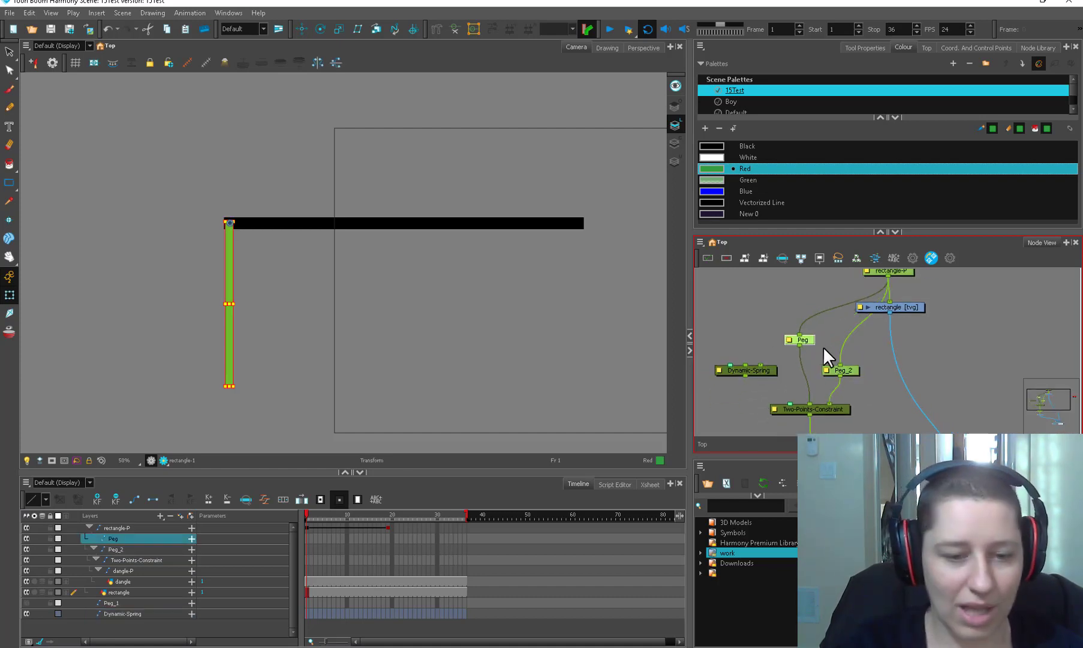
{"action": "left_click_drag", "start_coordinate": [854, 369], "coordinate": [854, 356]}
{"action": "left_click_drag", "start_coordinate": [764, 370], "coordinate": [857, 337]}
{"action": "left_click_drag", "start_coordinate": [856, 358], "coordinate": [861, 378]}
{"action": "left_click_drag", "start_coordinate": [852, 337], "coordinate": [864, 339]}
{"action": "left_click_drag", "start_coordinate": [798, 343], "coordinate": [772, 357]}
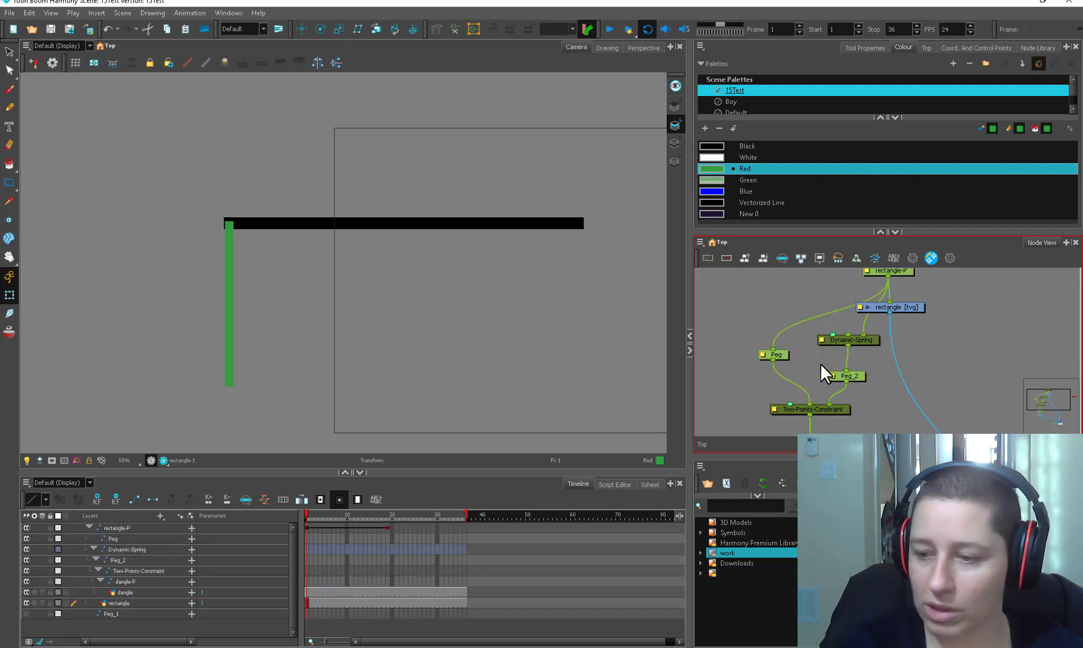
{"action": "left_click_drag", "start_coordinate": [856, 375], "coordinate": [857, 368]}
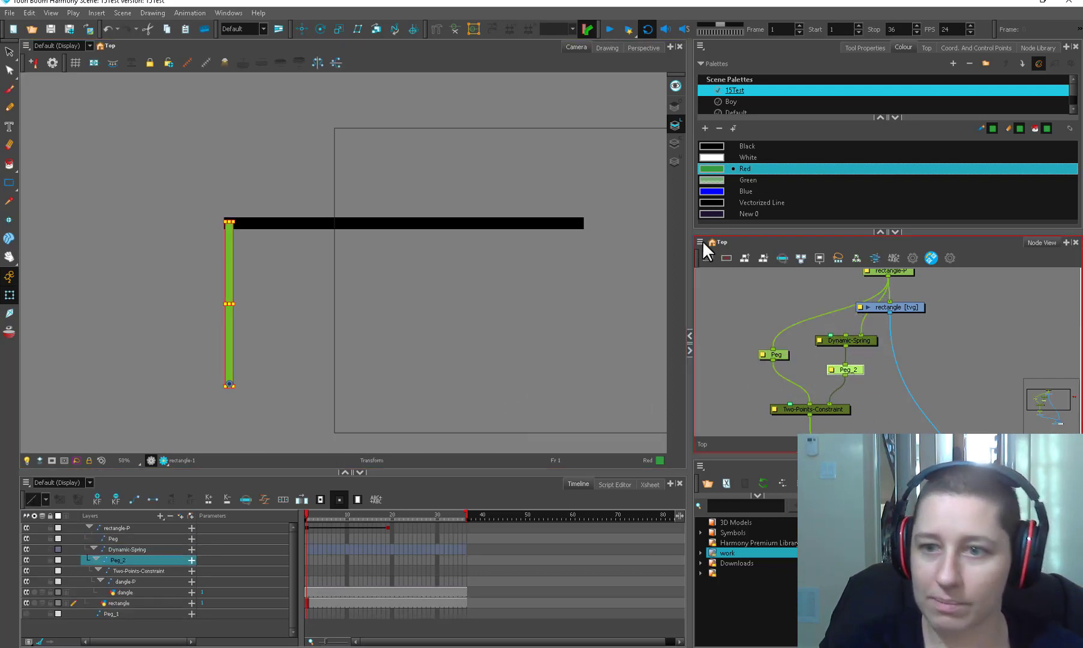
Step: Play the animation with the camera frame centred in view and examine how the constrained dangle swings
{"action": "left_click", "coordinate": [609, 29]}
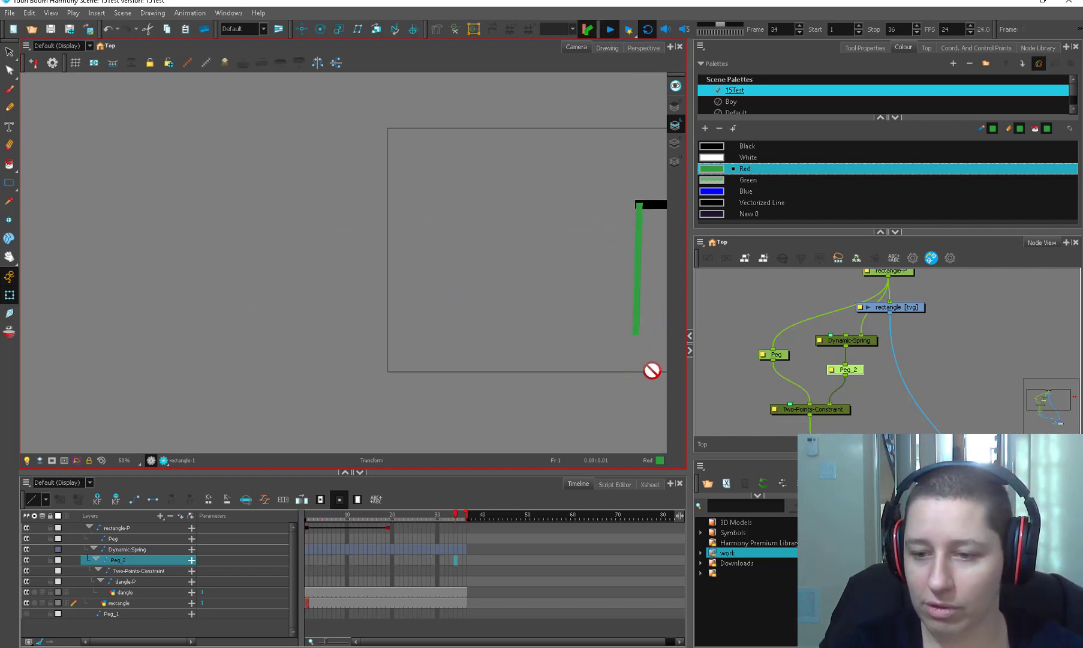
{"action": "left_click", "coordinate": [611, 29]}
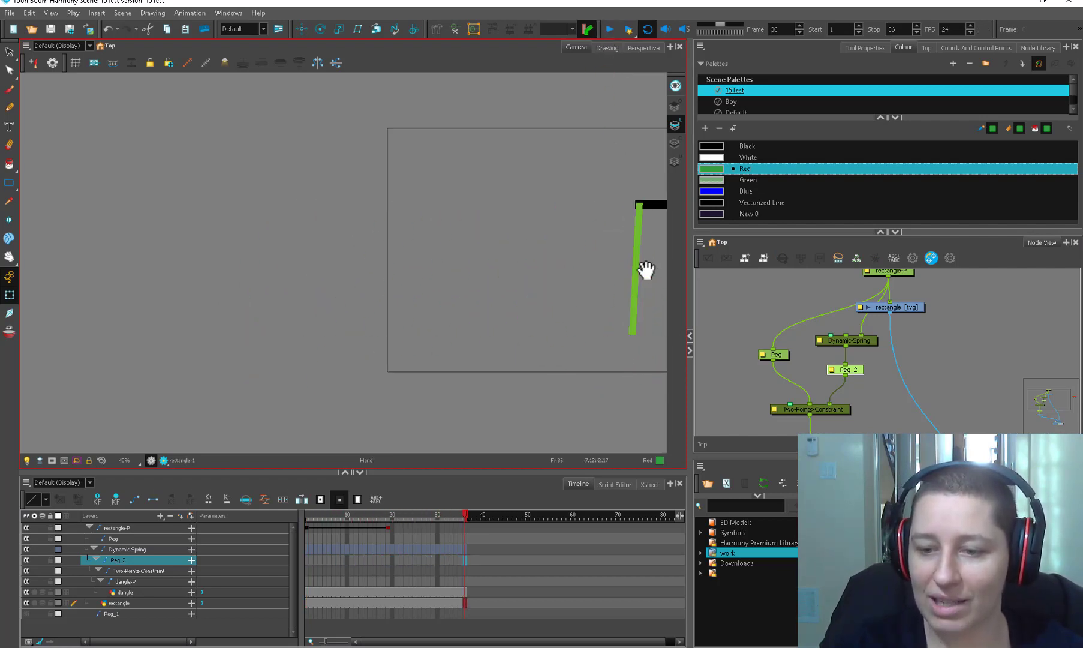
{"action": "left_click_drag", "start_coordinate": [646, 268], "coordinate": [420, 308]}
{"action": "left_click", "coordinate": [609, 30]}
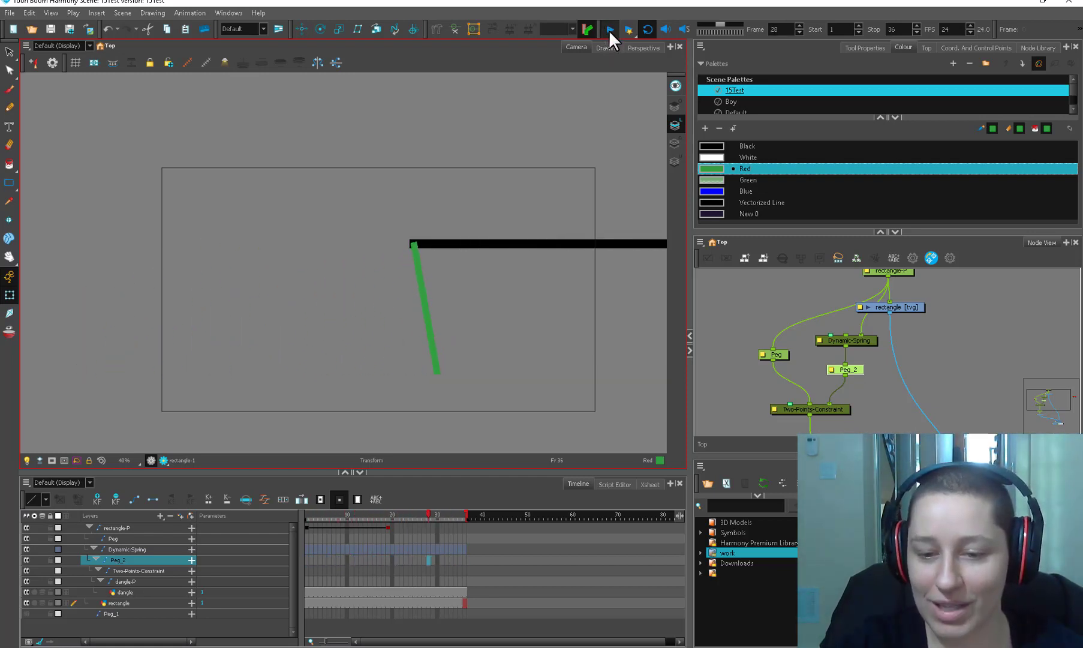
{"action": "left_click", "coordinate": [608, 29]}
Step: Select Peg_2, scrub the timeline, and replay the animation to examine the dangle's swing
{"action": "left_click", "coordinate": [869, 383]}
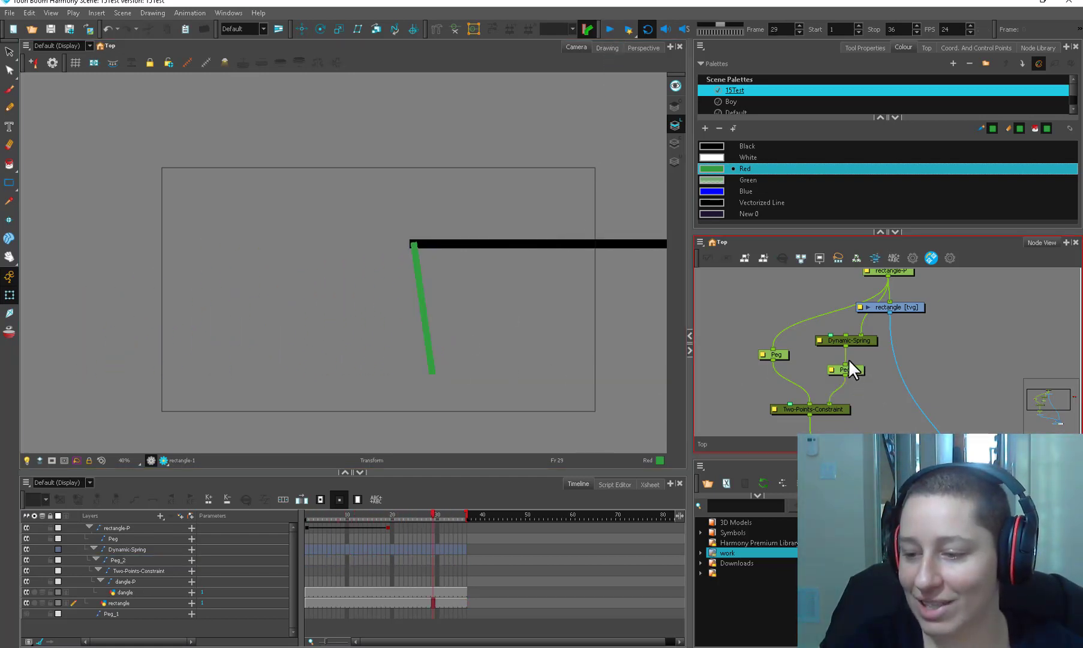
{"action": "left_click", "coordinate": [852, 370]}
{"action": "left_click_drag", "start_coordinate": [313, 515], "coordinate": [433, 512]}
{"action": "left_click", "coordinate": [610, 29]}
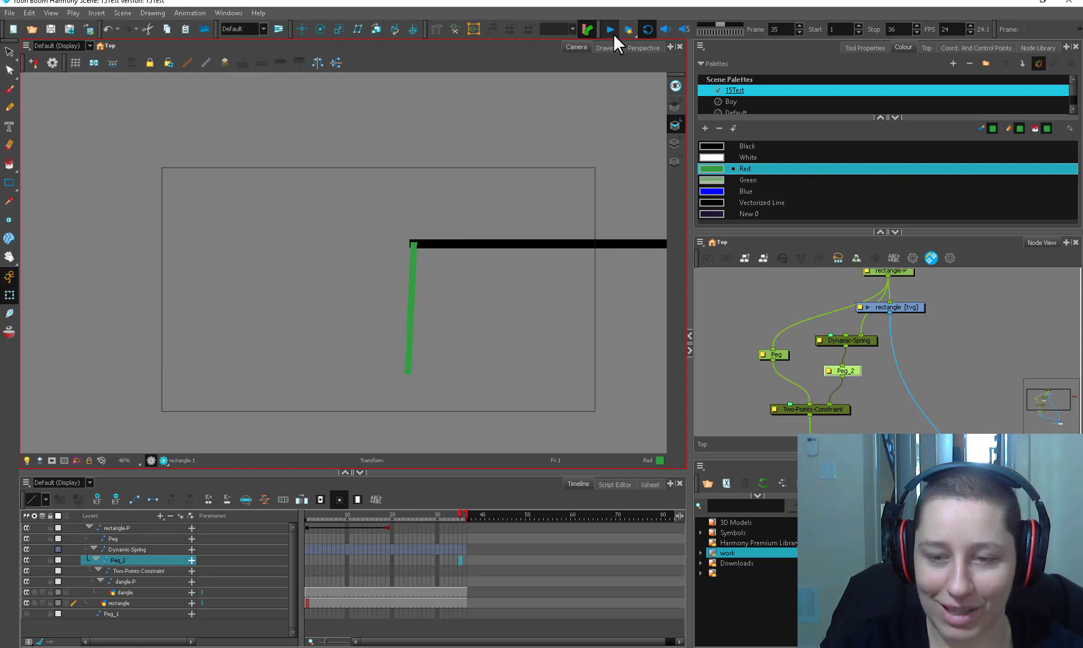
{"action": "left_click", "coordinate": [610, 29]}
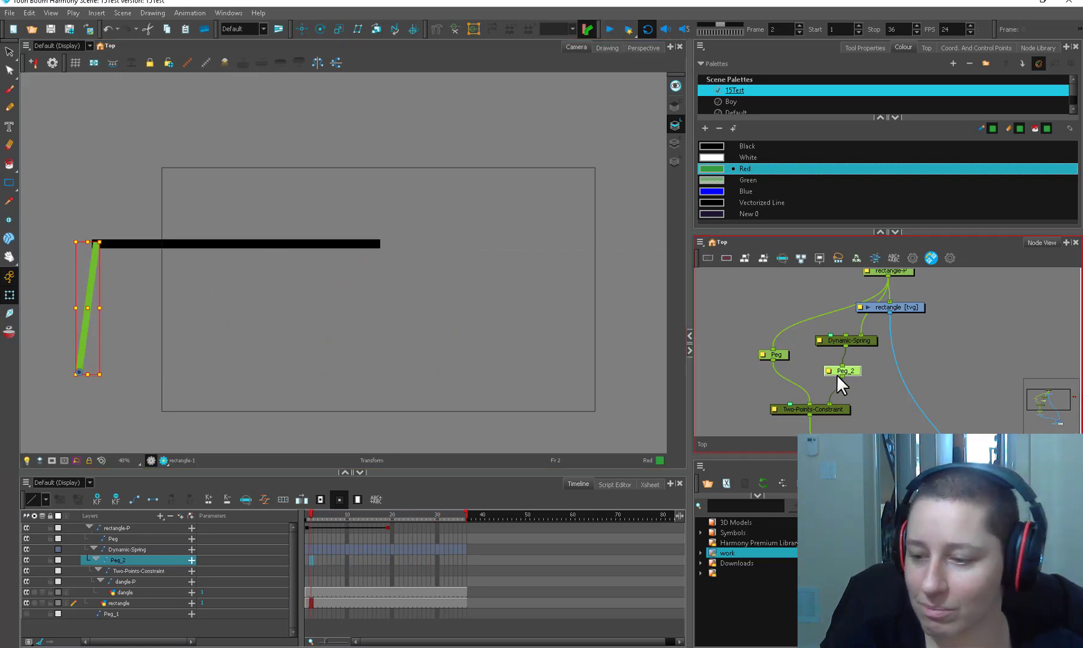
Step: Reposition the Two-Points-Constraint in the node network, select the Dynamic-Spring, and play the animation
{"action": "left_click_drag", "start_coordinate": [820, 407], "coordinate": [812, 405]}
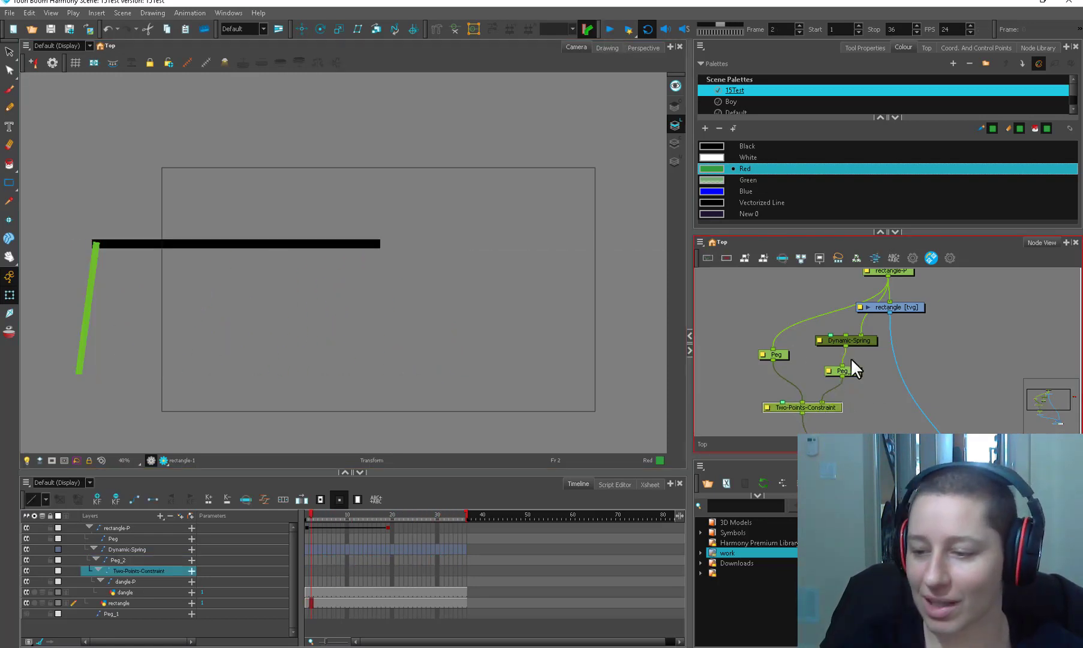
{"action": "left_click", "coordinate": [864, 343]}
{"action": "scroll", "coordinate": [861, 342], "scroll_direction": "up", "scroll_amount": 1}
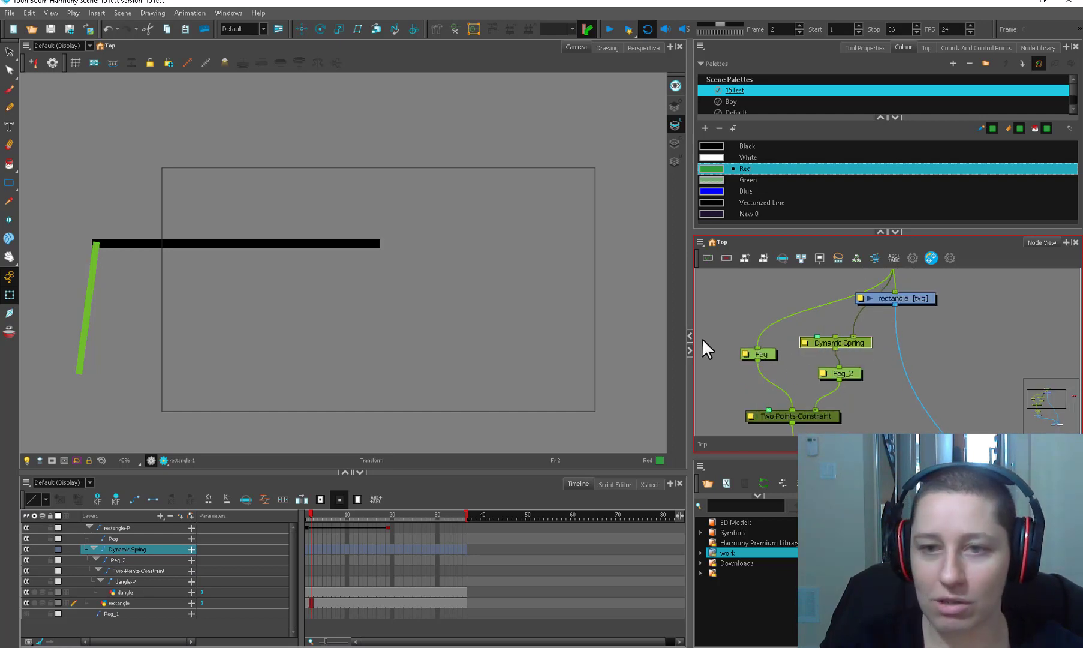
{"action": "left_click", "coordinate": [610, 28]}
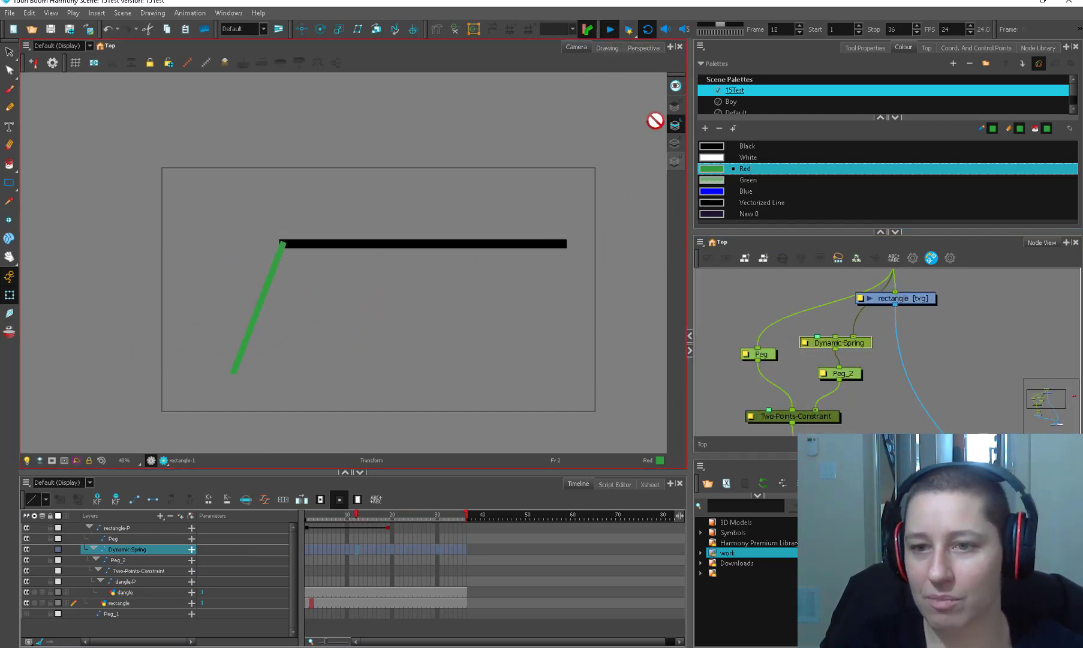
Step: Set the Dynamic-Spring's Inertia X to 60 and play the animation to judge the swing
{"action": "double_click", "coordinate": [809, 341]}
{"action": "left_click", "coordinate": [754, 205]}
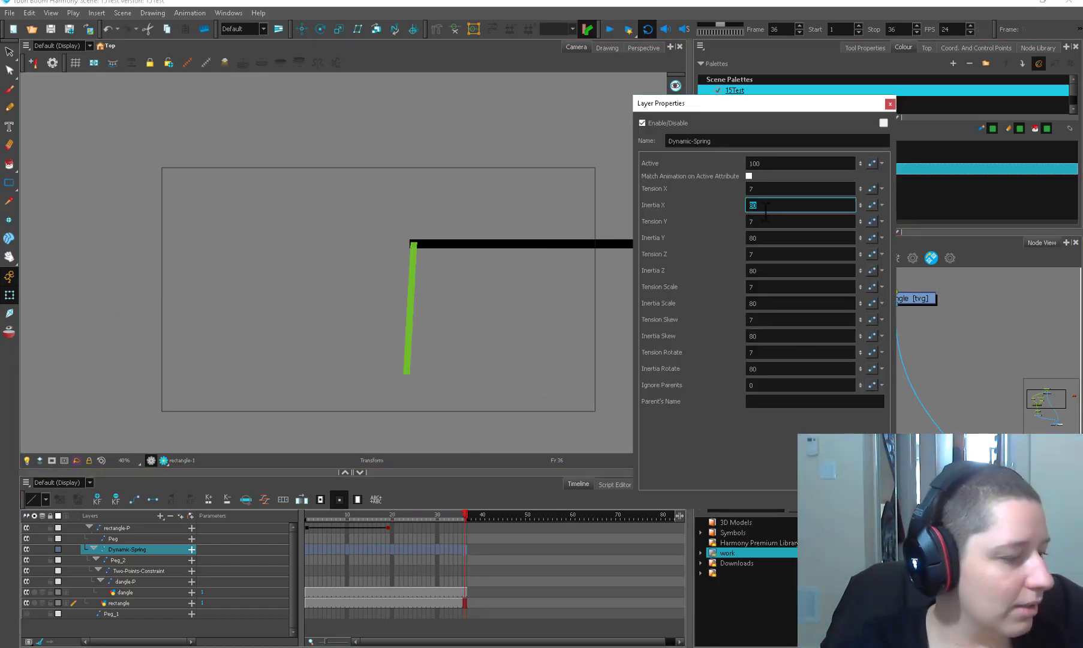
{"action": "type", "text": "60"}
{"action": "left_click", "coordinate": [608, 30]}
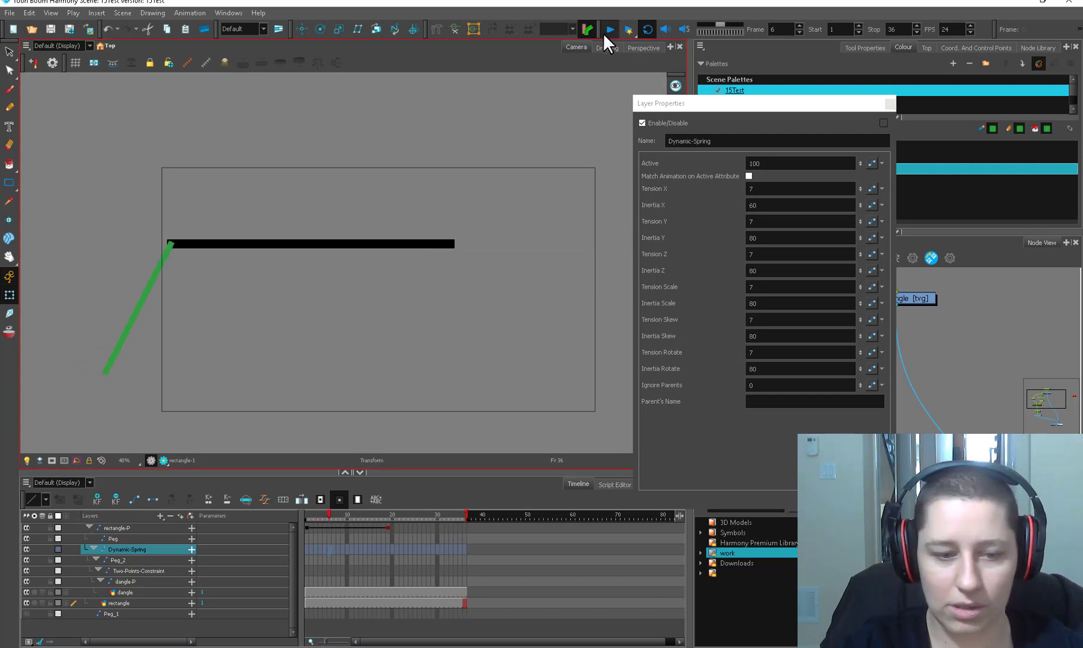
Step: Set the Dynamic-Spring's Inertia X to 100 and replay the animation
{"action": "left_click", "coordinate": [753, 205]}
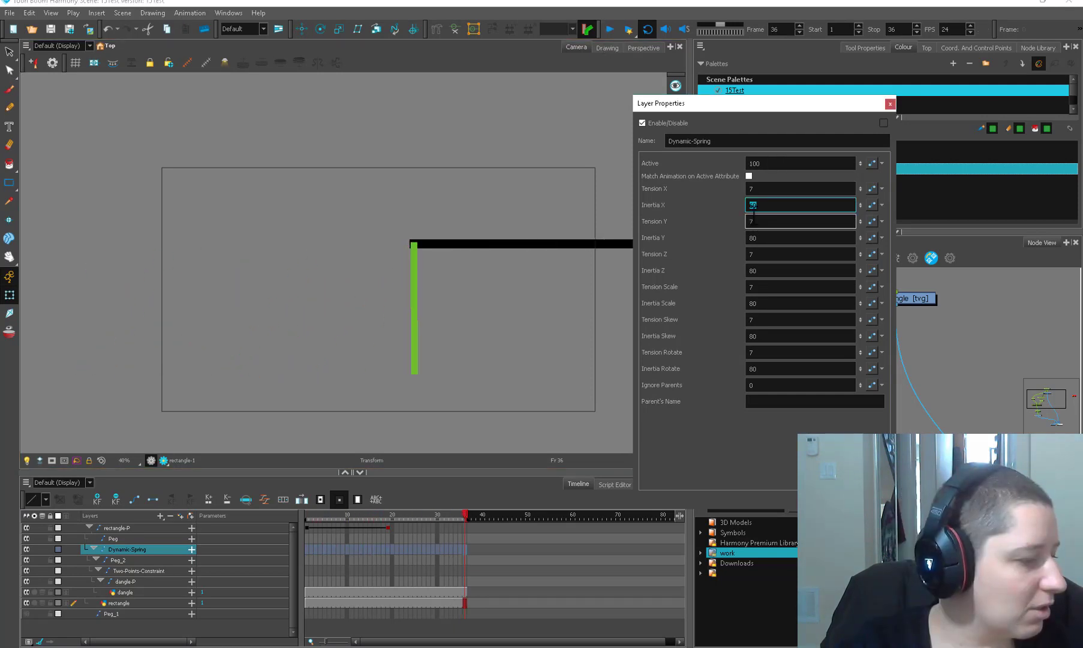
{"action": "type", "text": "100"}
{"action": "left_click", "coordinate": [604, 31]}
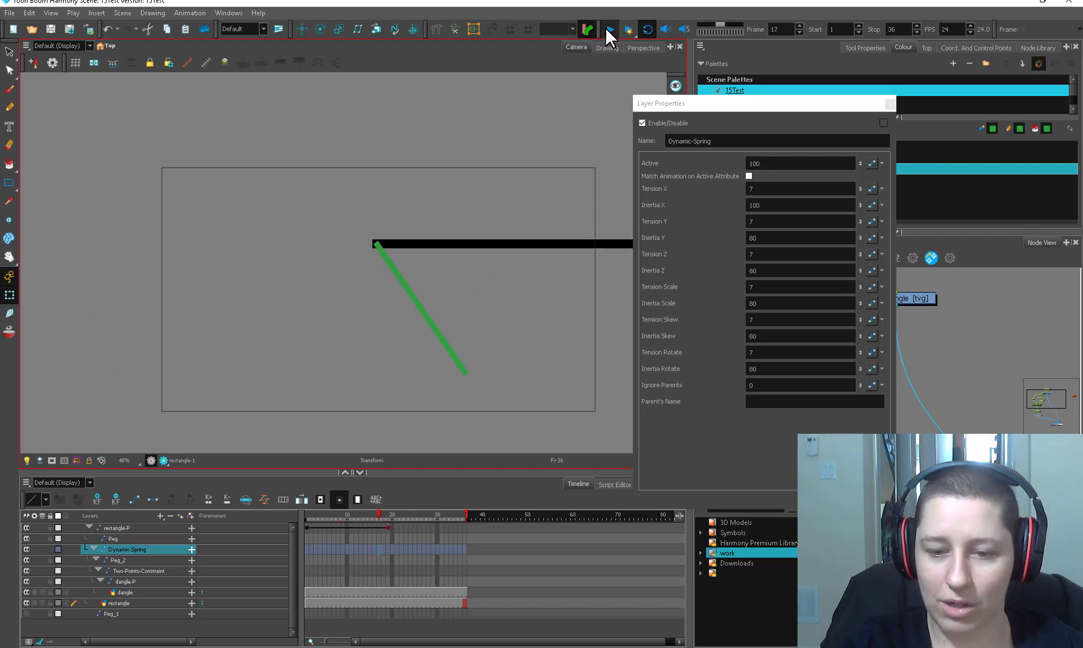
Step: Set the Dynamic-Spring's Inertia X to 70 and play the animation to judge the swing
{"action": "left_click", "coordinate": [606, 30]}
{"action": "left_click", "coordinate": [754, 205]}
{"action": "type", "text": "70"}
{"action": "left_click", "coordinate": [610, 30]}
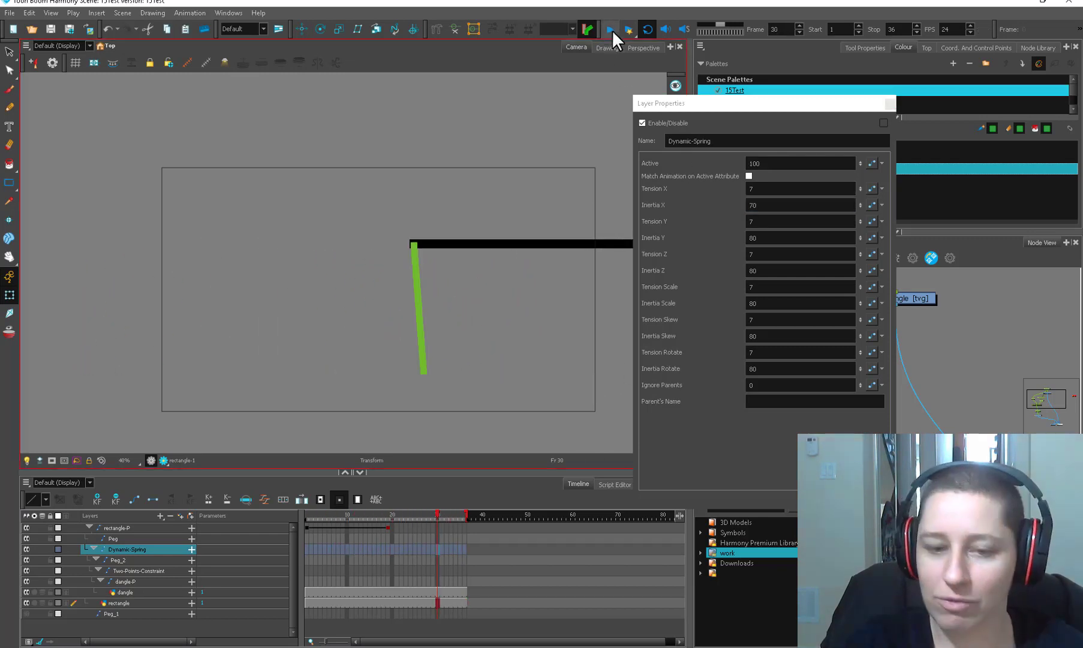
Step: Set the Dynamic-Spring's Inertia X back to 100, close its properties and replay the animation
{"action": "double_click", "coordinate": [760, 207]}
{"action": "type", "text": "100"}
{"action": "left_click", "coordinate": [786, 188]}
{"action": "left_click", "coordinate": [890, 104]}
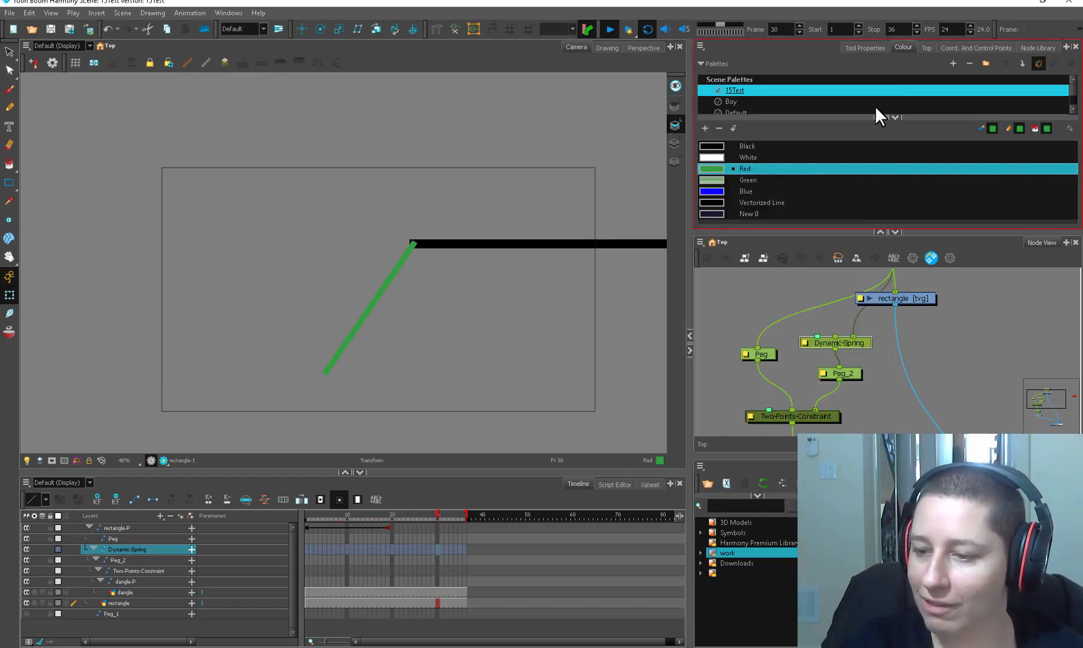
{"action": "left_click", "coordinate": [608, 29]}
Step: Delete the Dynamic-Spring and insert a fresh Dynamic Spring from the node library above Peg_2
{"action": "left_click_drag", "start_coordinate": [878, 335], "coordinate": [855, 346]}
{"action": "key", "text": "Delete"}
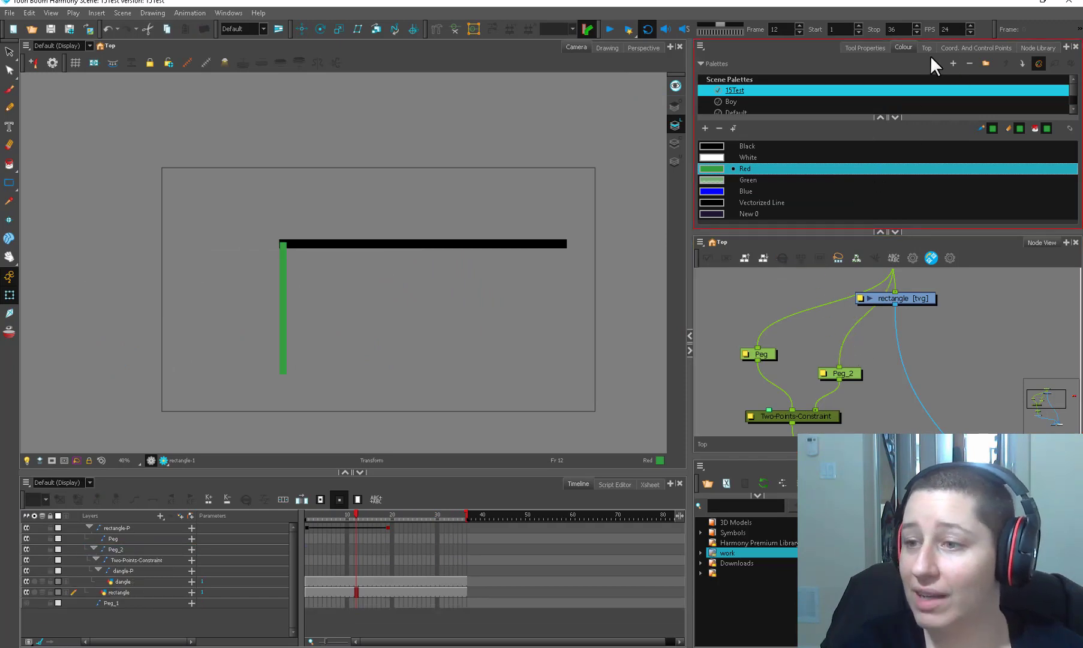
{"action": "left_click", "coordinate": [1040, 47]}
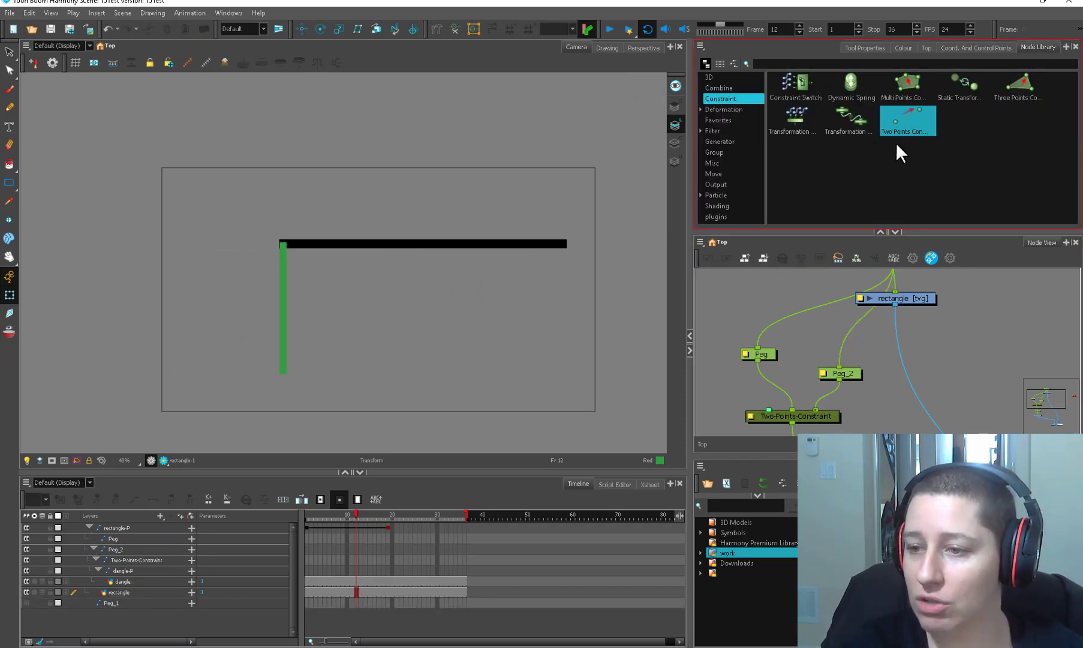
{"action": "left_click_drag", "start_coordinate": [851, 84], "coordinate": [844, 343]}
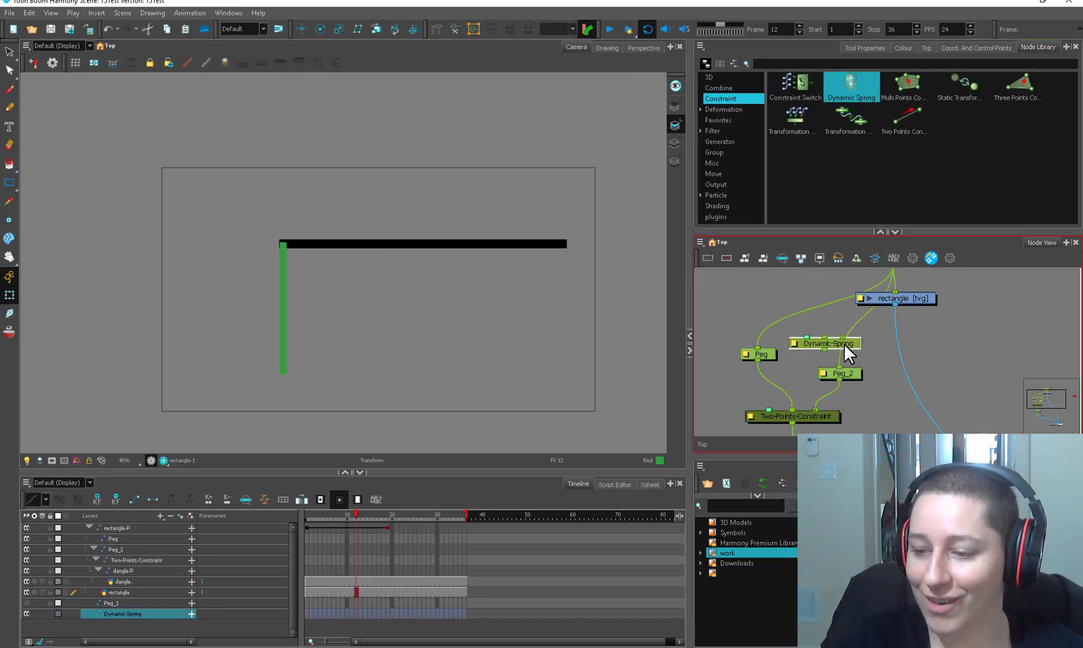
Step: Duplicate the dangle-P and dangle nodes with Paste Special, creating new columns, and place the copies beside the originals
{"action": "scroll", "coordinate": [879, 389], "scroll_direction": "down", "scroll_amount": 1}
{"action": "left_click_drag", "start_coordinate": [895, 383], "coordinate": [832, 331]}
{"action": "scroll", "coordinate": [840, 354], "scroll_direction": "down", "scroll_amount": 1}
{"action": "left_click_drag", "start_coordinate": [856, 387], "coordinate": [821, 333]}
{"action": "left_click_drag", "start_coordinate": [772, 335], "coordinate": [731, 377]}
{"action": "left_click", "coordinate": [731, 377]}
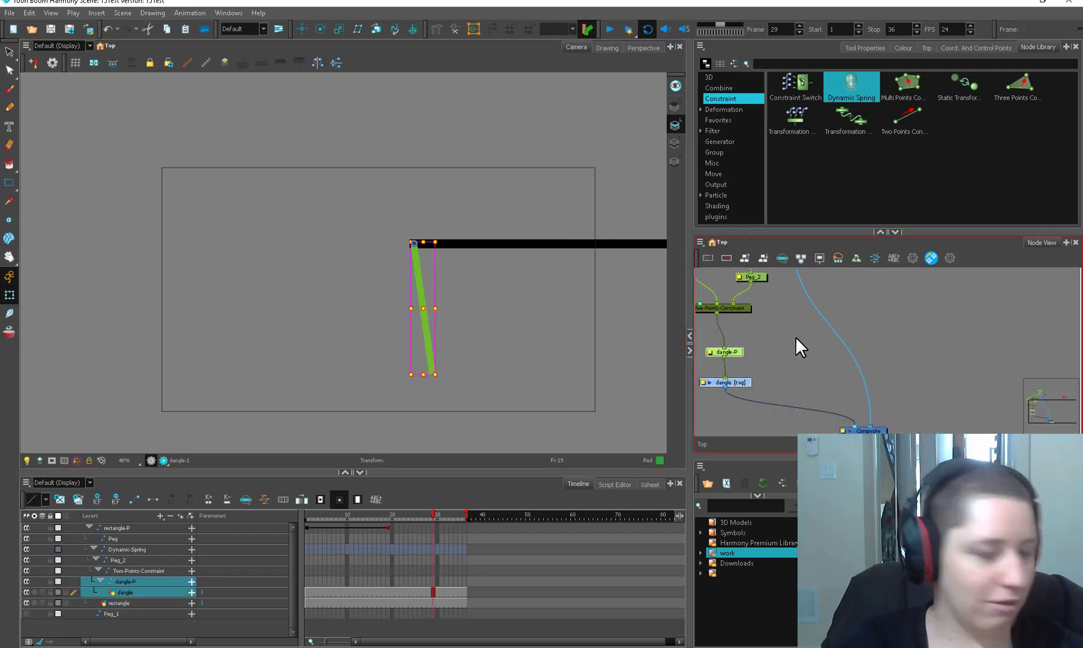
{"action": "key", "text": "ctrl+b"}
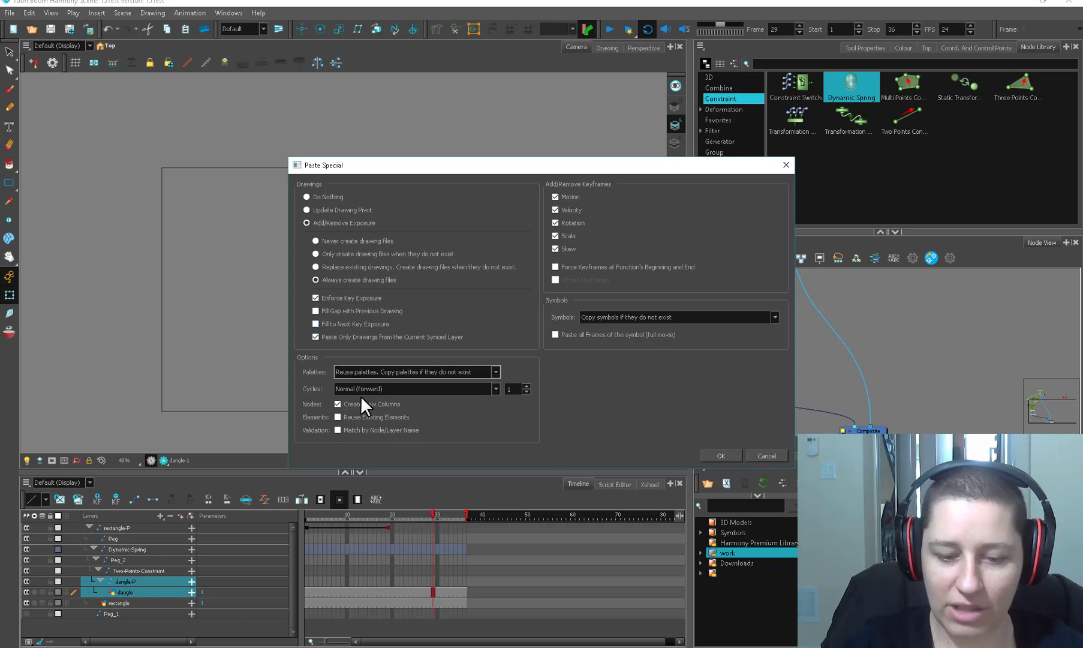
{"action": "left_click", "coordinate": [721, 455]}
{"action": "left_click", "coordinate": [828, 375]}
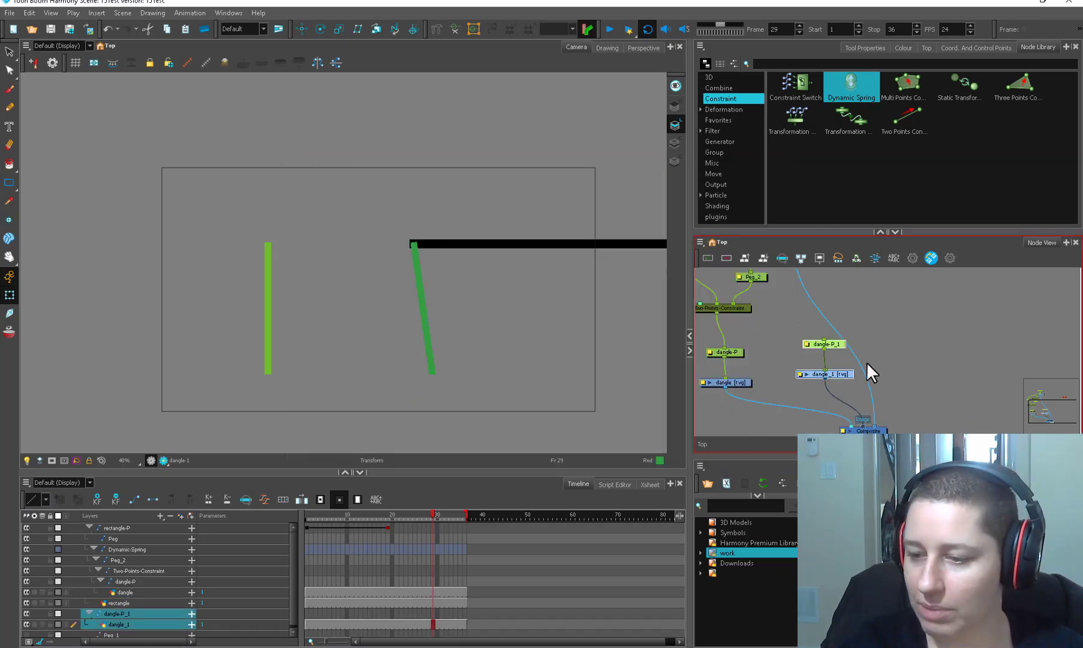
Step: Connect dangle-P_1 beneath the bar's peg and disable the original spring, constraint and dangle branch
{"action": "scroll", "coordinate": [798, 330], "scroll_direction": "up", "scroll_amount": 4}
{"action": "left_click_drag", "start_coordinate": [797, 396], "coordinate": [789, 413]}
{"action": "left_click_drag", "start_coordinate": [835, 365], "coordinate": [848, 306]}
{"action": "left_click_drag", "start_coordinate": [835, 344], "coordinate": [792, 396]}
{"action": "left_click_drag", "start_coordinate": [800, 359], "coordinate": [849, 341]}
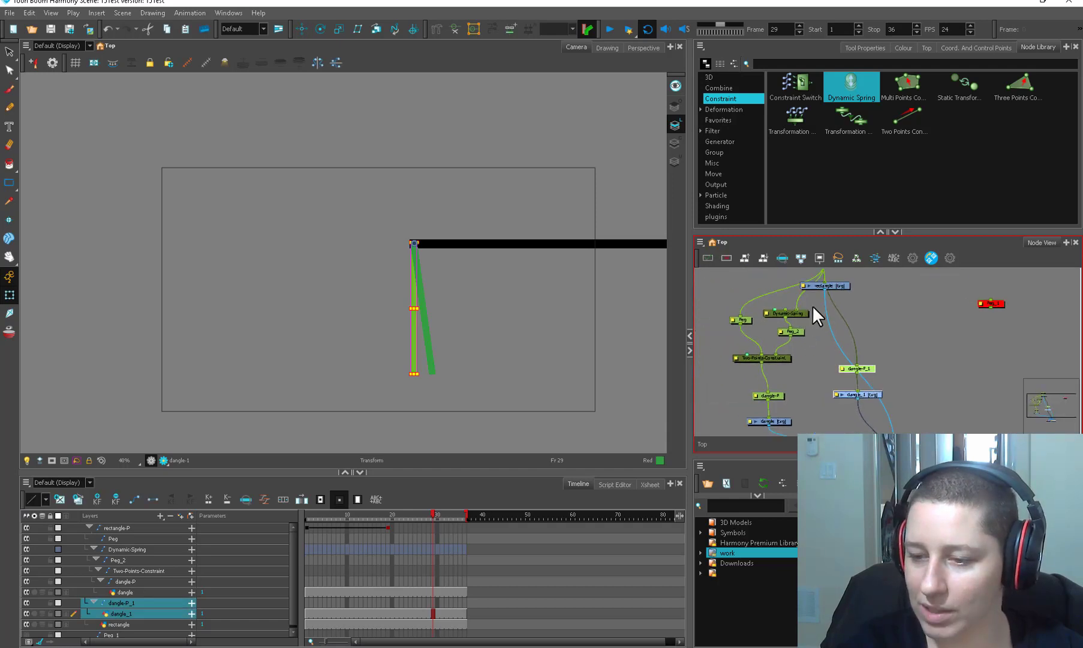
{"action": "left_click_drag", "start_coordinate": [813, 307], "coordinate": [737, 442]}
{"action": "key", "text": "d"}
Step: Rig dangle_1 with a curve deformer running from its attachment at the bar down to its lower end
{"action": "left_click", "coordinate": [846, 393]}
{"action": "left_click", "coordinate": [511, 29]}
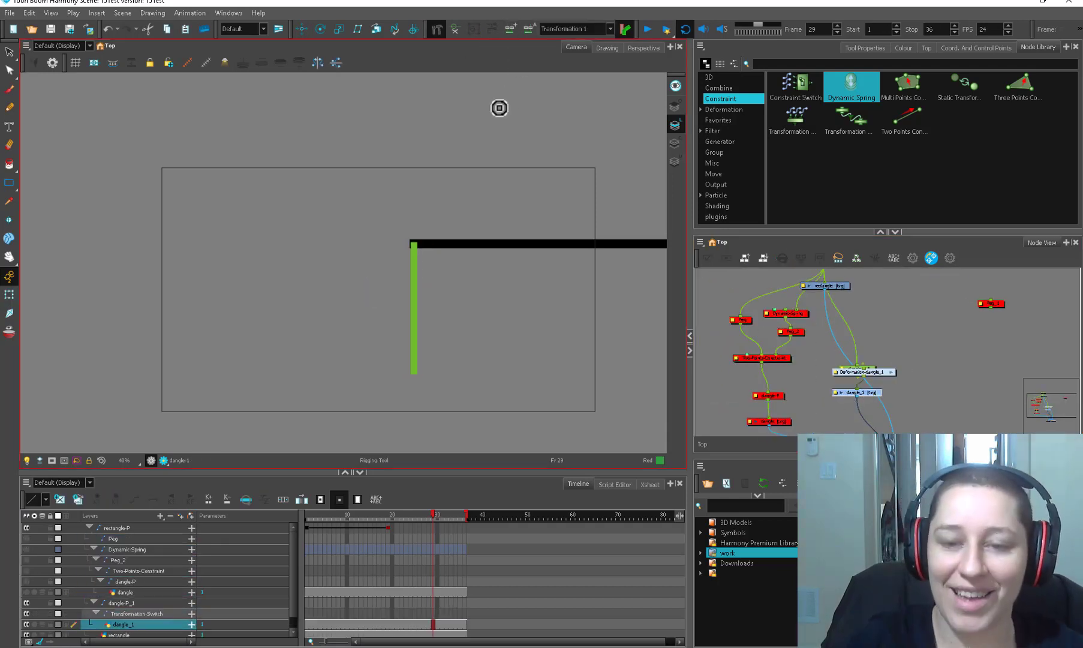
{"action": "left_click", "coordinate": [412, 243]}
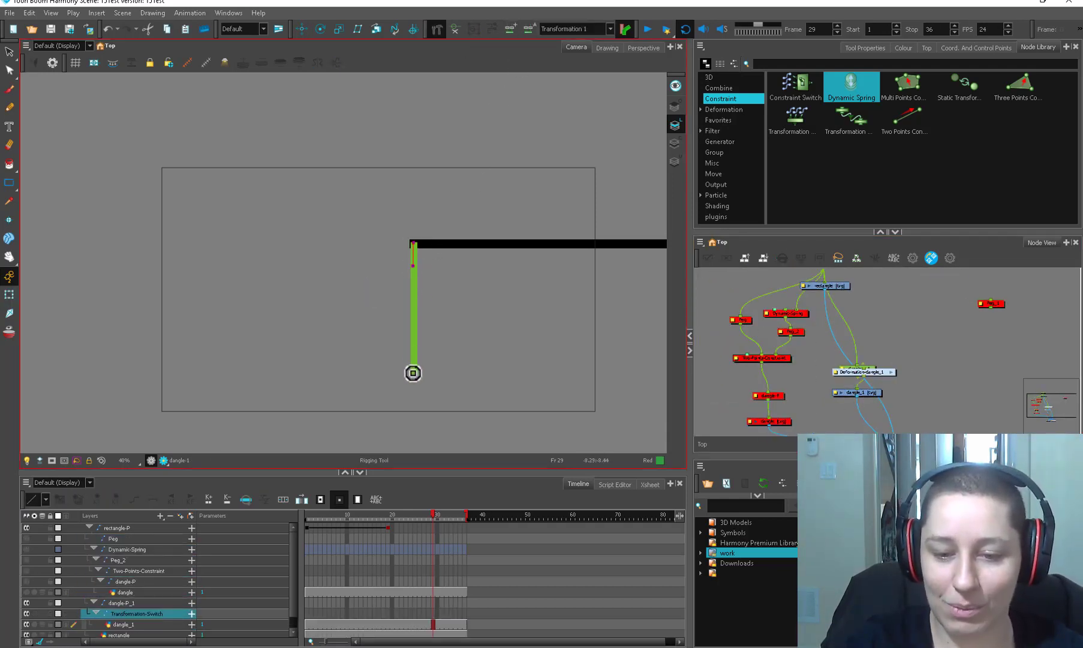
{"action": "left_click_drag", "start_coordinate": [414, 326], "coordinate": [413, 325]}
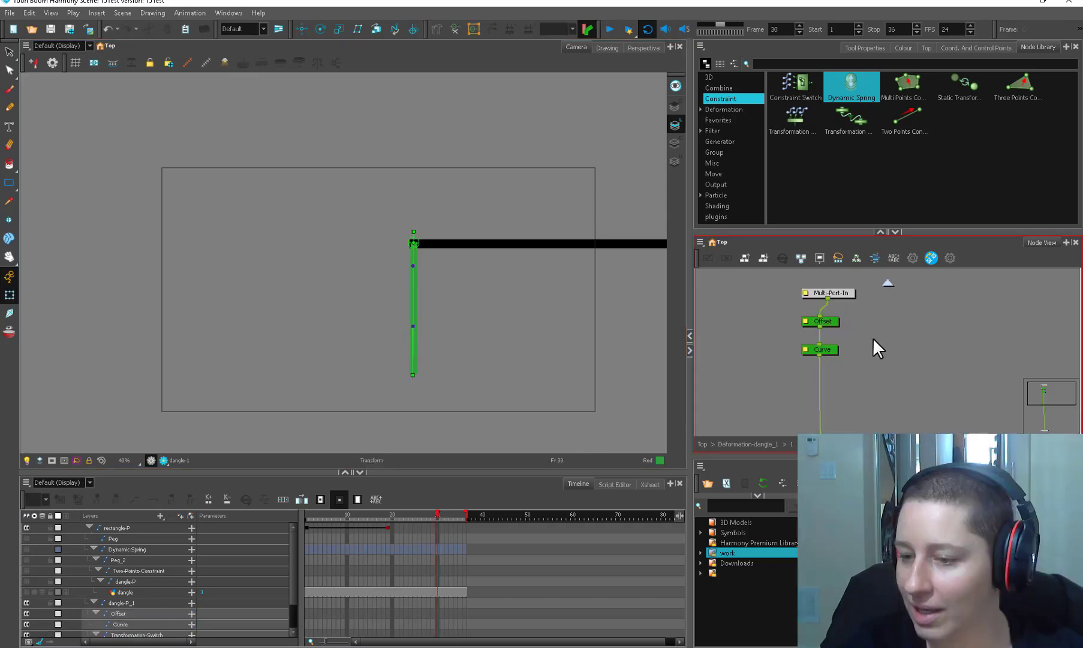
Step: Try inserting a Dynamic Spring between the Offset and Curve nodes of the dangle_1 deformation and play the animation
{"action": "left_click_drag", "start_coordinate": [822, 355], "coordinate": [826, 416]}
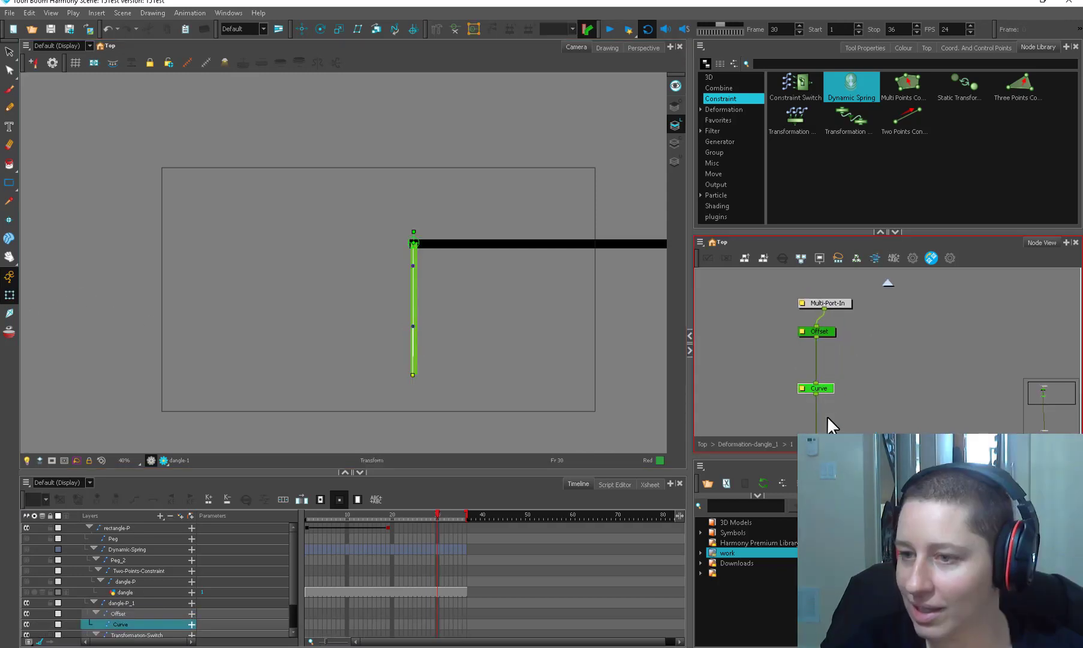
{"action": "left_click", "coordinate": [857, 361]}
{"action": "left_click_drag", "start_coordinate": [851, 84], "coordinate": [820, 396]}
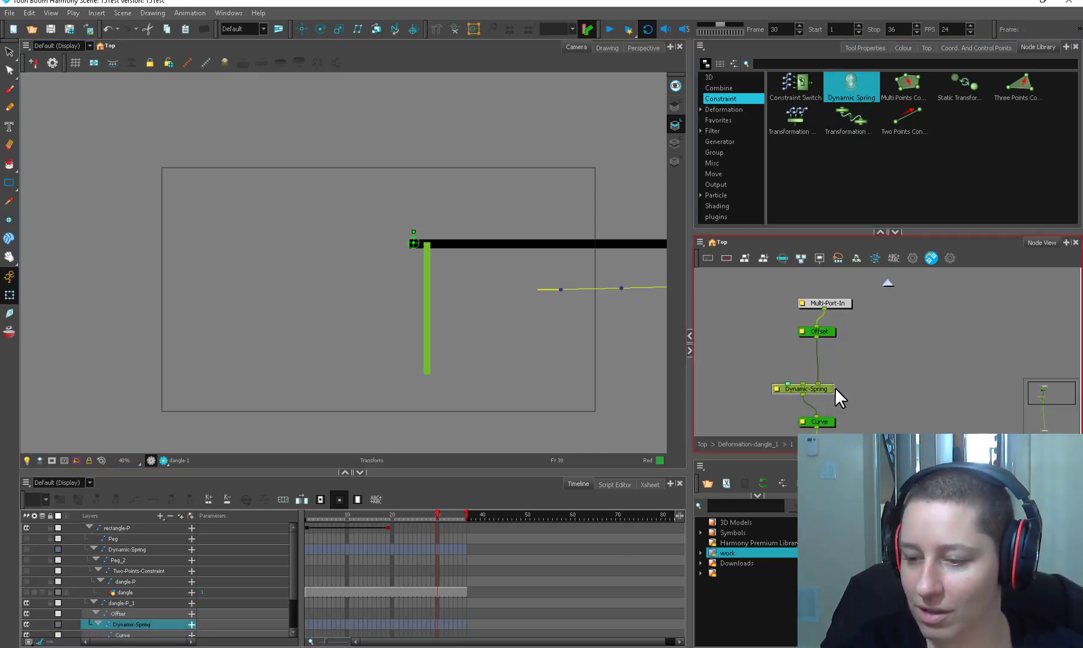
{"action": "left_click", "coordinate": [609, 30]}
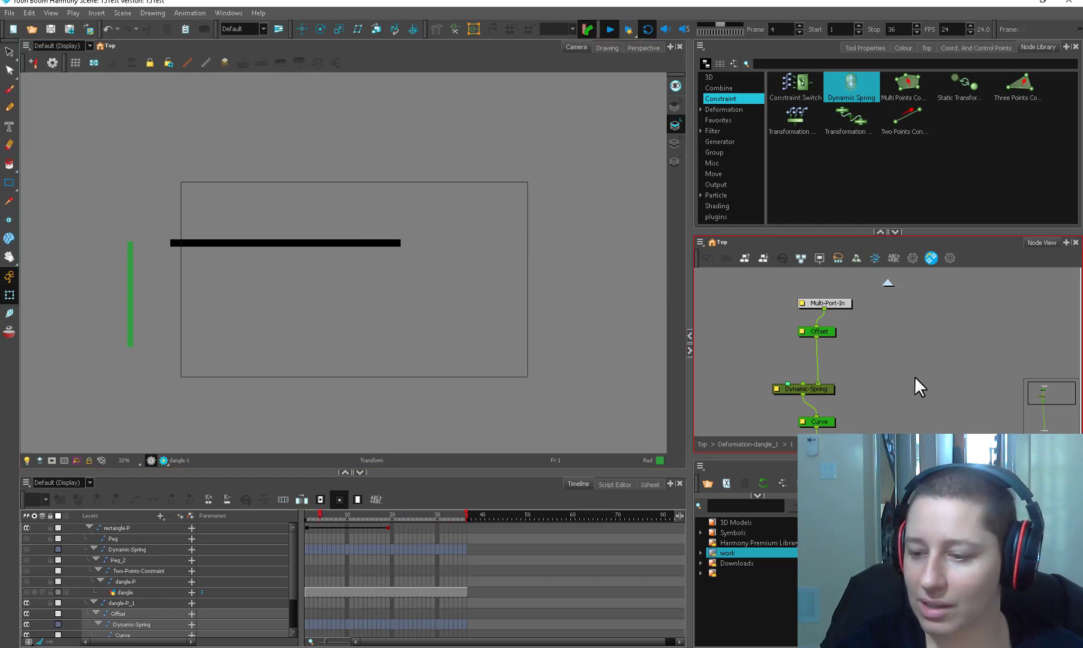
{"action": "left_click_drag", "start_coordinate": [844, 289], "coordinate": [843, 259]}
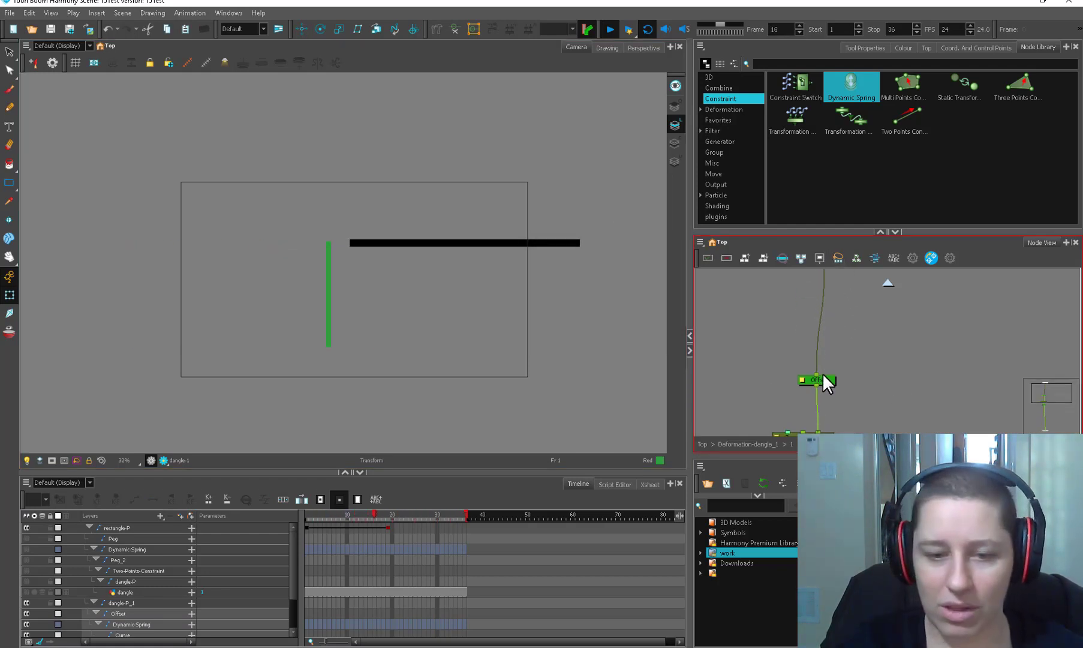
{"action": "scroll", "coordinate": [820, 378], "scroll_direction": "down", "scroll_amount": 4}
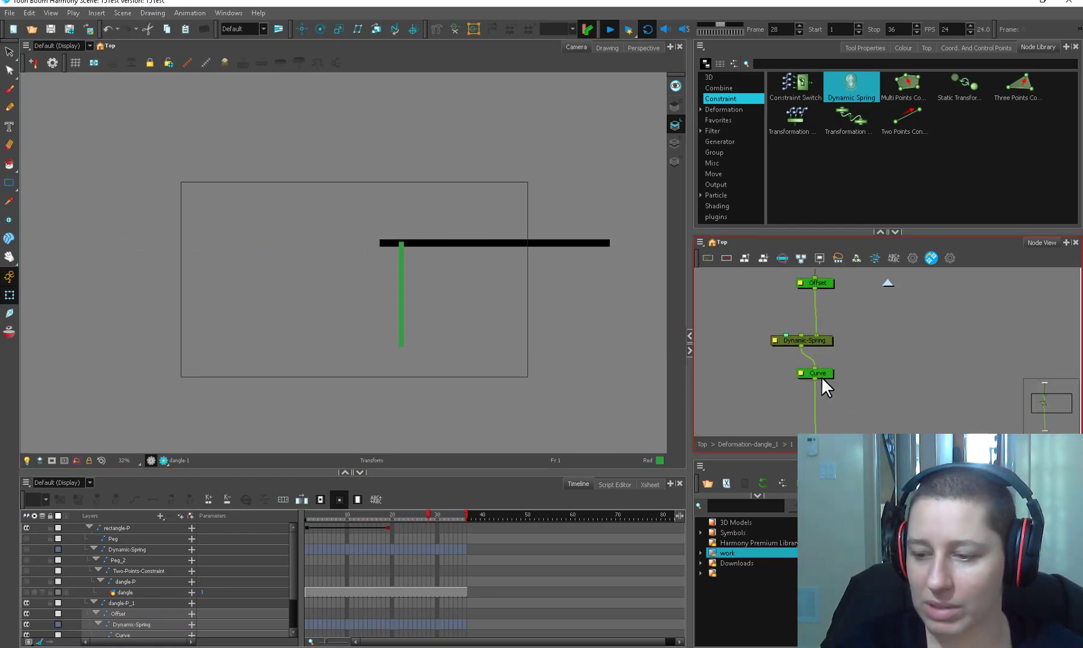
{"action": "mouse_move", "coordinate": [826, 340]}
{"action": "left_mouse_down"}
{"action": "mouse_move", "coordinate": [786, 336]}
{"action": "mouse_move", "coordinate": [823, 401]}
{"action": "mouse_move", "coordinate": [808, 346]}
{"action": "left_mouse_up"}
{"action": "key", "text": "ctrl+z"}
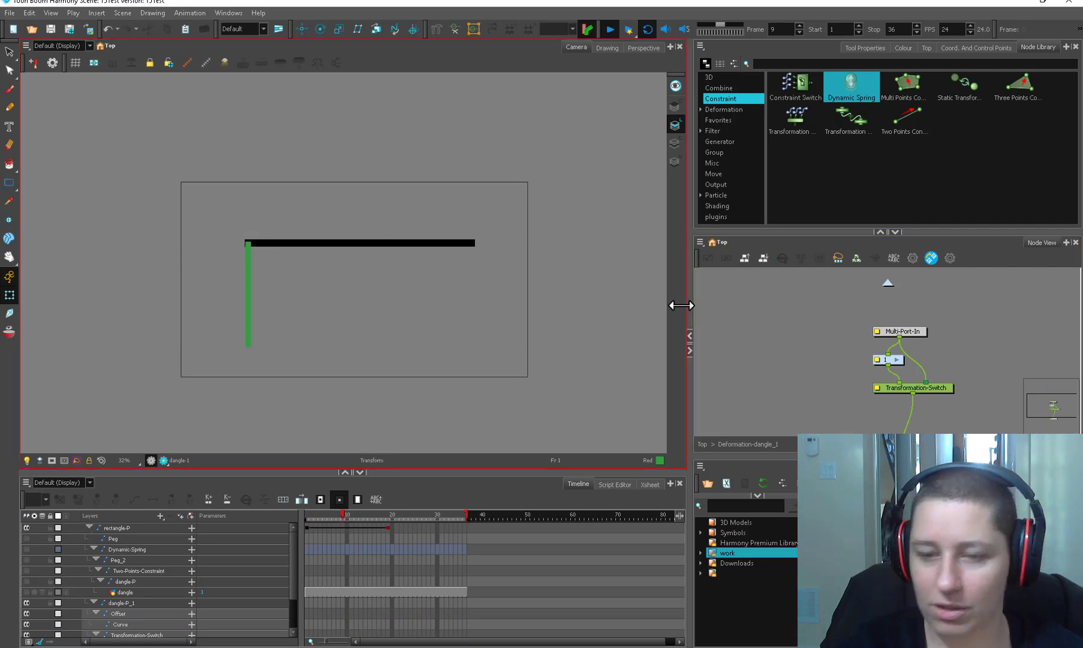
Step: Return to the top-level network and re-enable the original spring, constraint and dangle branch
{"action": "left_click", "coordinate": [888, 282]}
{"action": "left_click_drag", "start_coordinate": [714, 323], "coordinate": [795, 307]}
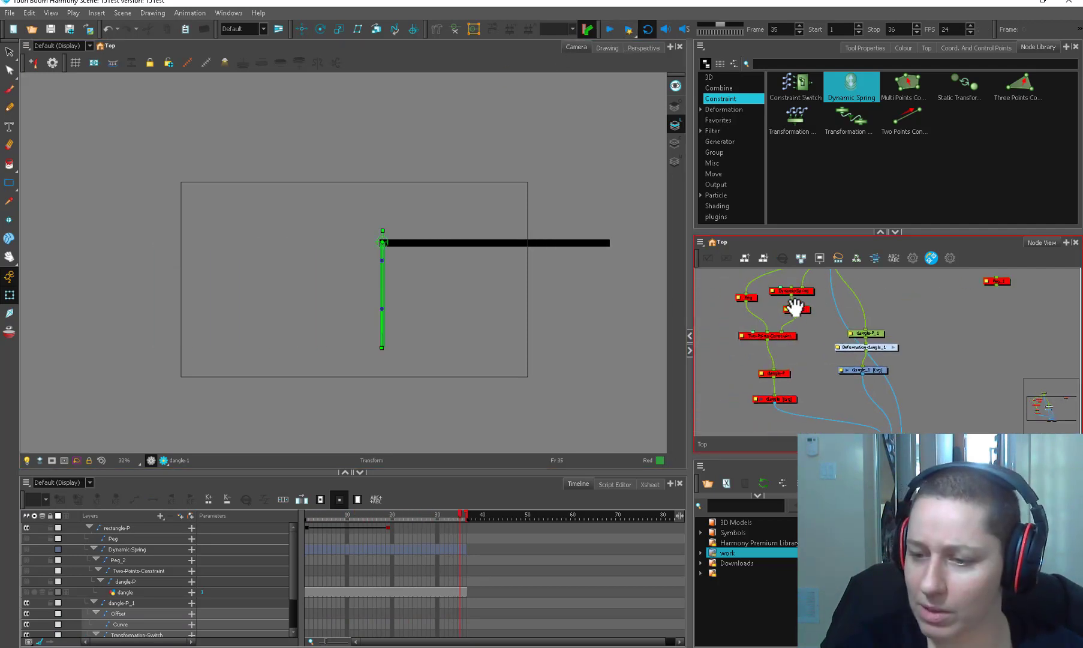
{"action": "left_click", "coordinate": [782, 372]}
{"action": "left_click_drag", "start_coordinate": [890, 286], "coordinate": [855, 321]}
{"action": "key", "text": "a"}
Step: Connect dangle-P_1 to the Two-Points-Constraint output and disable the original dangle-P and dangle nodes
{"action": "left_click_drag", "start_coordinate": [791, 314], "coordinate": [714, 377]}
{"action": "left_click_drag", "start_coordinate": [814, 379], "coordinate": [832, 324]}
{"action": "left_click", "coordinate": [766, 351]}
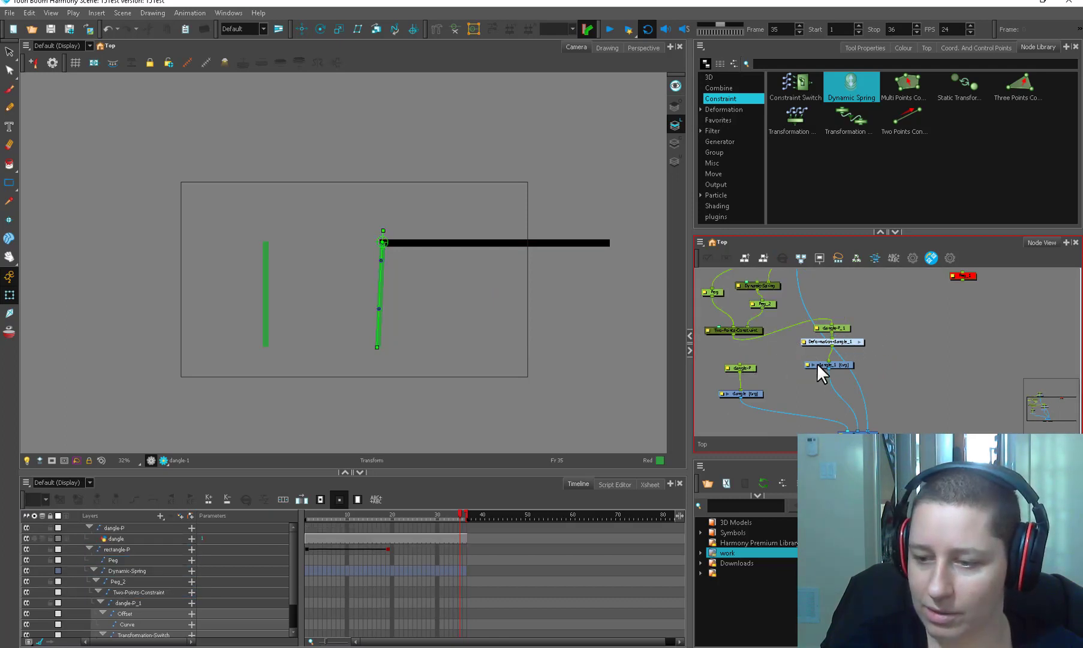
{"action": "left_click_drag", "start_coordinate": [774, 357], "coordinate": [717, 402]}
{"action": "key", "text": "d"}
Step: Keyframe bends on dangle_1's Curve deformer along the timeline and play the combined animation
{"action": "left_click_drag", "start_coordinate": [349, 515], "coordinate": [306, 516]}
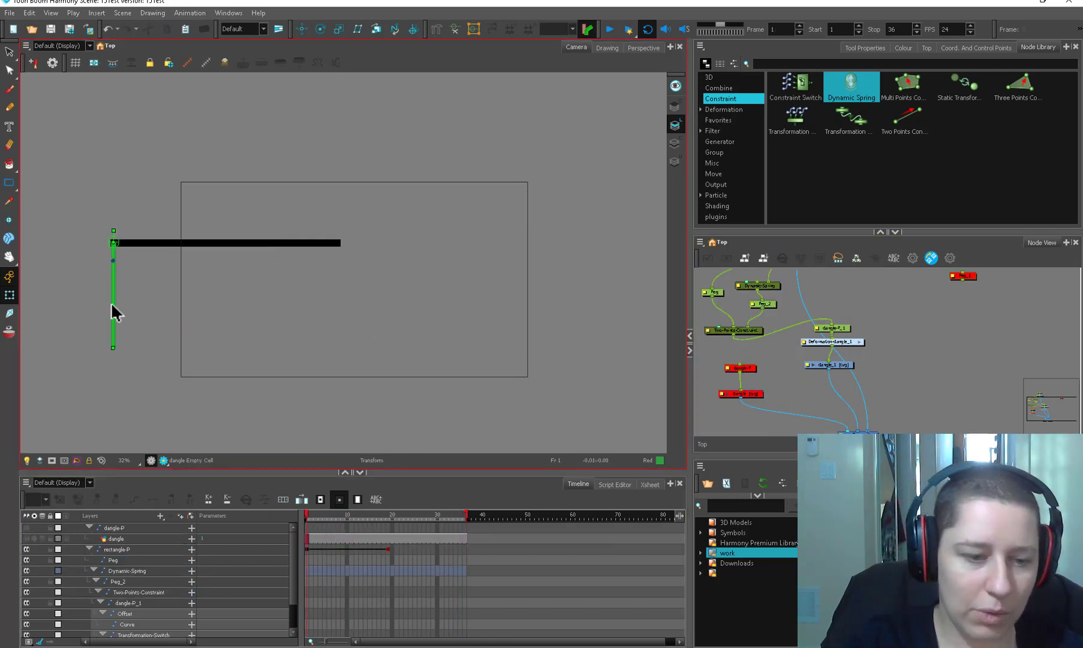
{"action": "left_click_drag", "start_coordinate": [112, 305], "coordinate": [128, 309]}
{"action": "key", "text": "ctrl+z"}
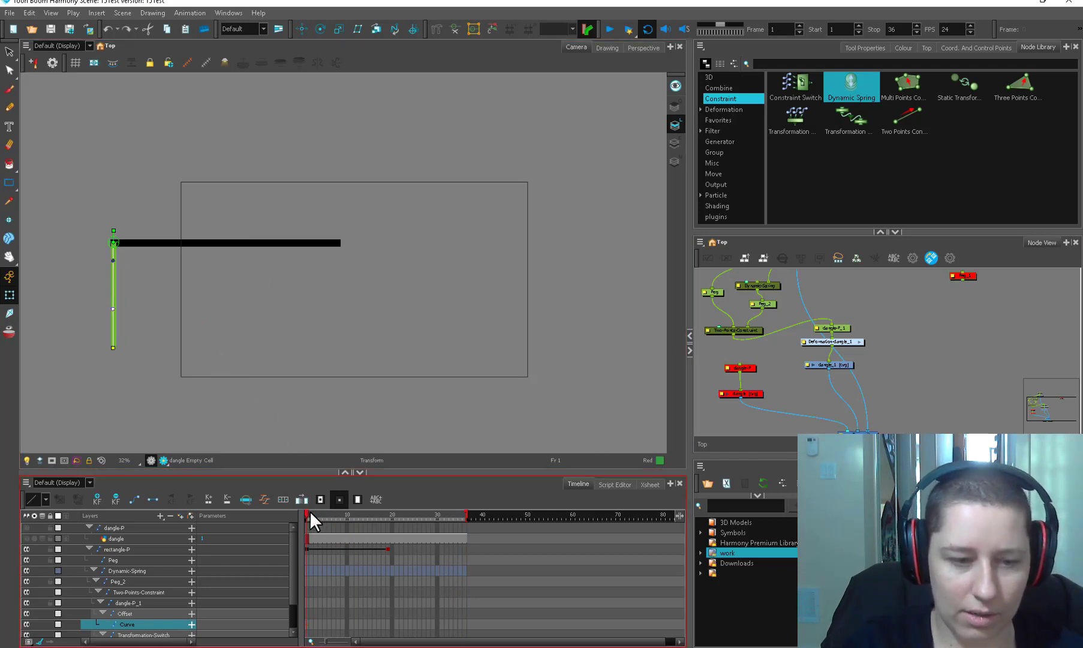
{"action": "left_click_drag", "start_coordinate": [309, 512], "coordinate": [334, 514]}
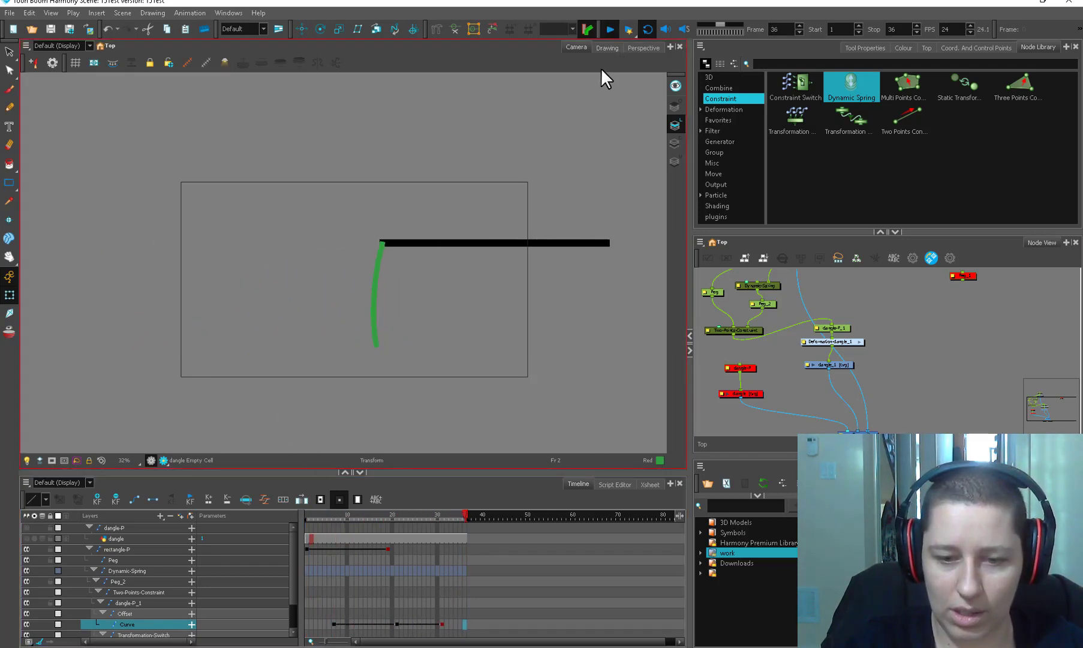
{"action": "left_click", "coordinate": [609, 29]}
{"action": "left_click", "coordinate": [890, 309]}
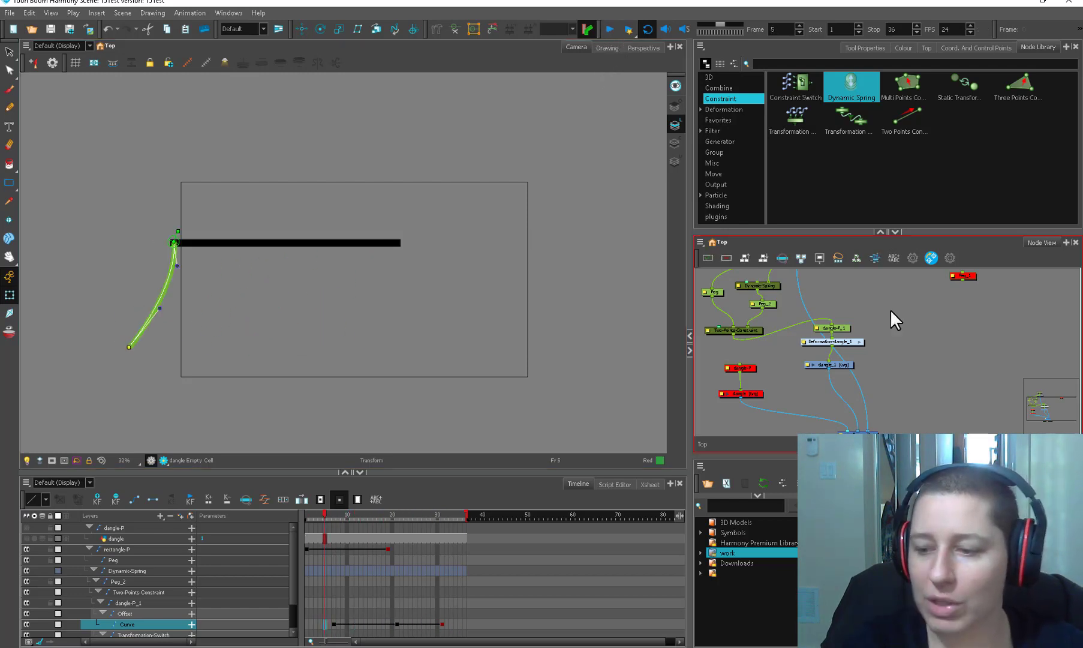
Step: Line up dangle-P_1, Deformation-dangle_1 and dangle_1 directly beneath the Two-Points-Constraint in the node network
{"action": "left_click_drag", "start_coordinate": [836, 364], "coordinate": [807, 367]}
{"action": "scroll", "coordinate": [760, 325], "scroll_direction": "up", "scroll_amount": 3}
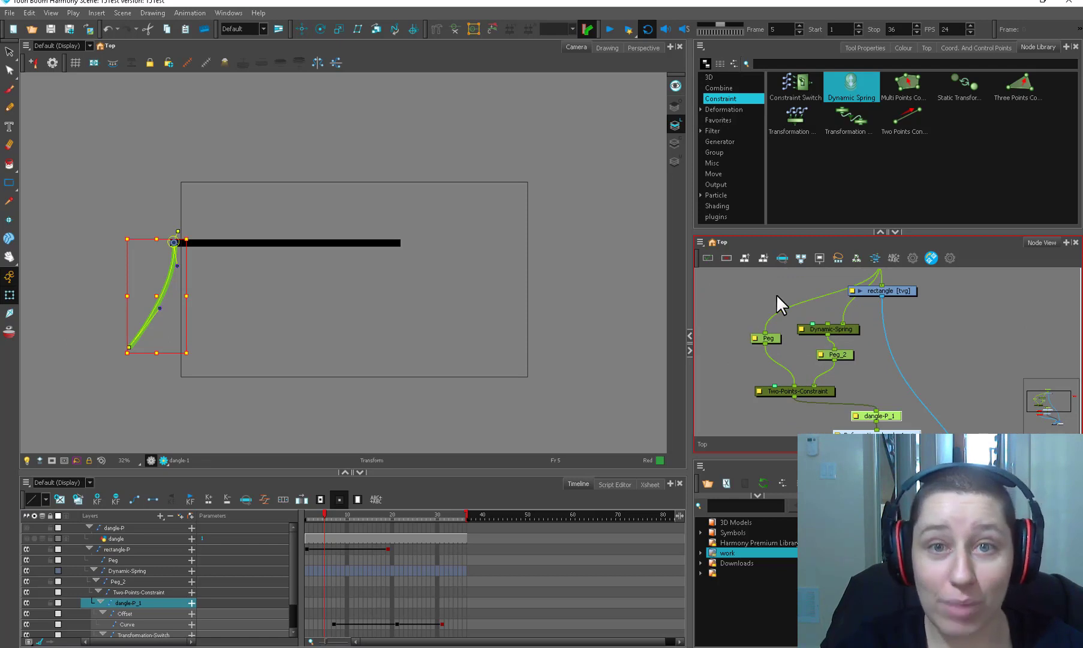
{"action": "left_click_drag", "start_coordinate": [912, 399], "coordinate": [882, 293]}
{"action": "left_click_drag", "start_coordinate": [806, 322], "coordinate": [694, 384]}
{"action": "left_click", "coordinate": [766, 344]}
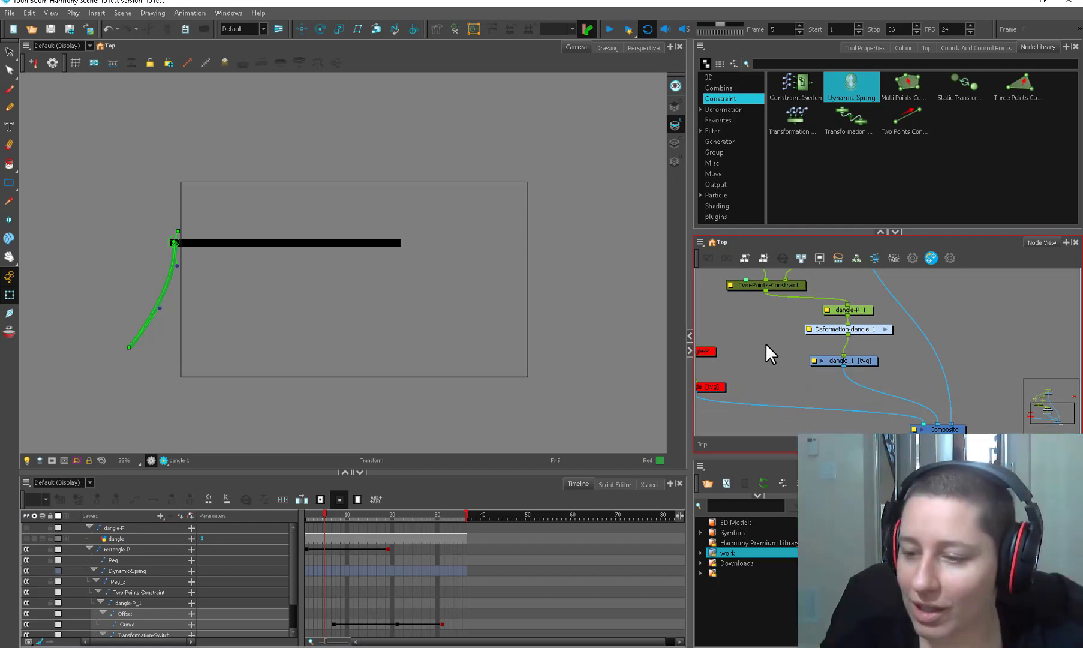
{"action": "left_click_drag", "start_coordinate": [887, 300], "coordinate": [816, 365]}
{"action": "left_click_drag", "start_coordinate": [861, 316], "coordinate": [800, 324]}
{"action": "left_click", "coordinate": [741, 324]}
{"action": "scroll", "coordinate": [738, 318], "scroll_direction": "down", "scroll_amount": 1}
{"action": "left_click_drag", "start_coordinate": [731, 295], "coordinate": [730, 332]}
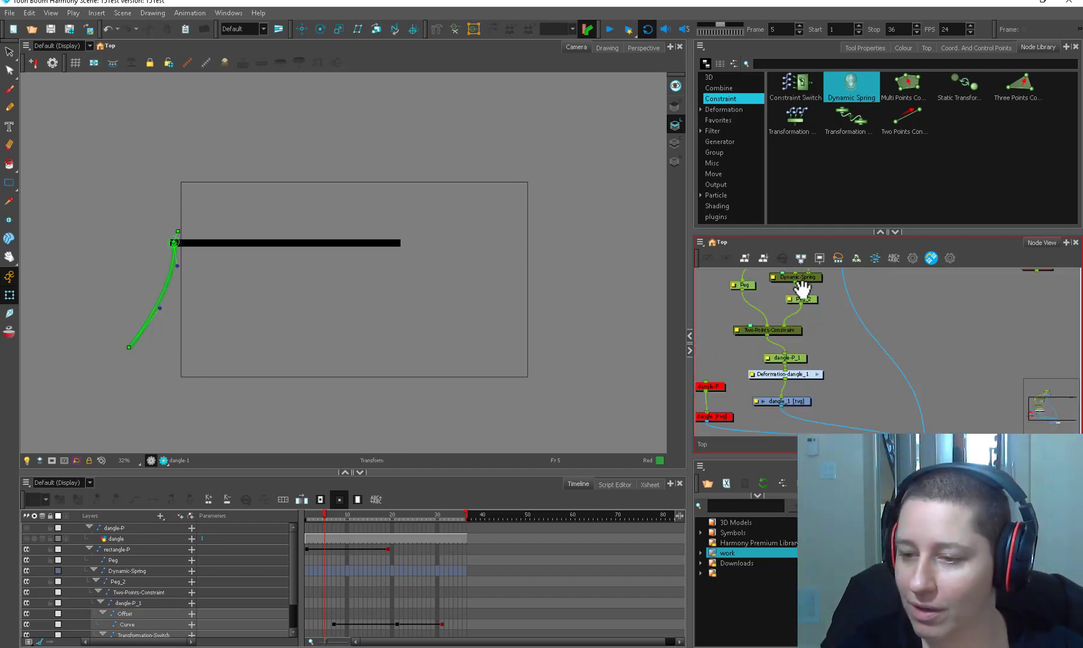
Step: Enable Match Animation on Active Attribute in the Dynamic-Spring's properties, and shift the node slightly aside
{"action": "double_click", "coordinate": [770, 334]}
{"action": "left_click_drag", "start_coordinate": [720, 102], "coordinate": [566, 106]}
{"action": "left_click", "coordinate": [243, 291]}
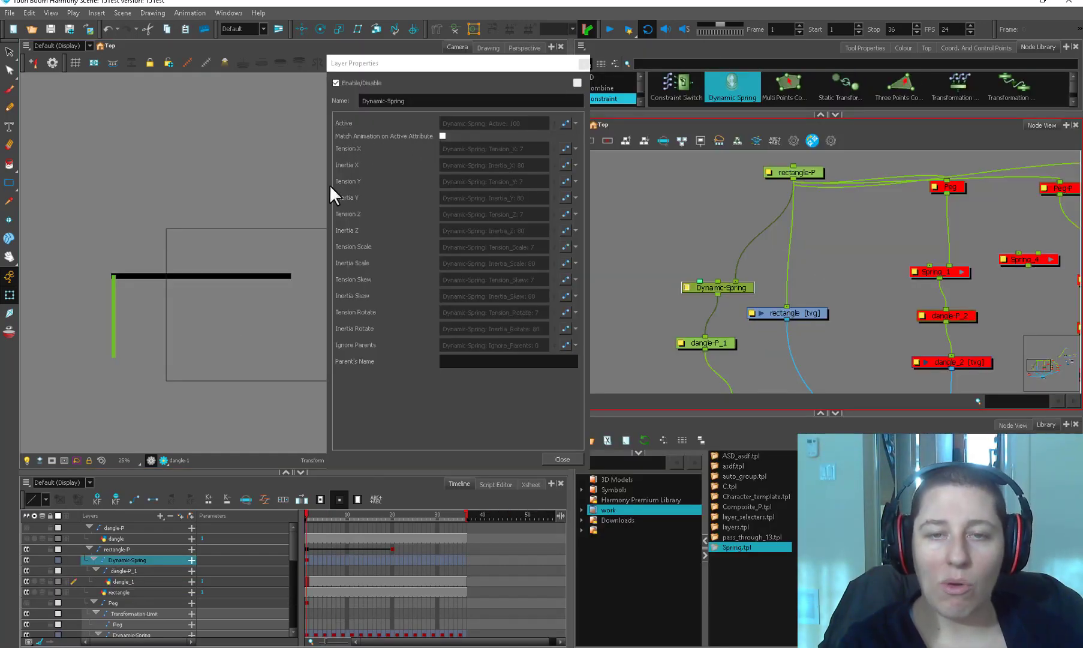
{"action": "left_click", "coordinate": [443, 136]}
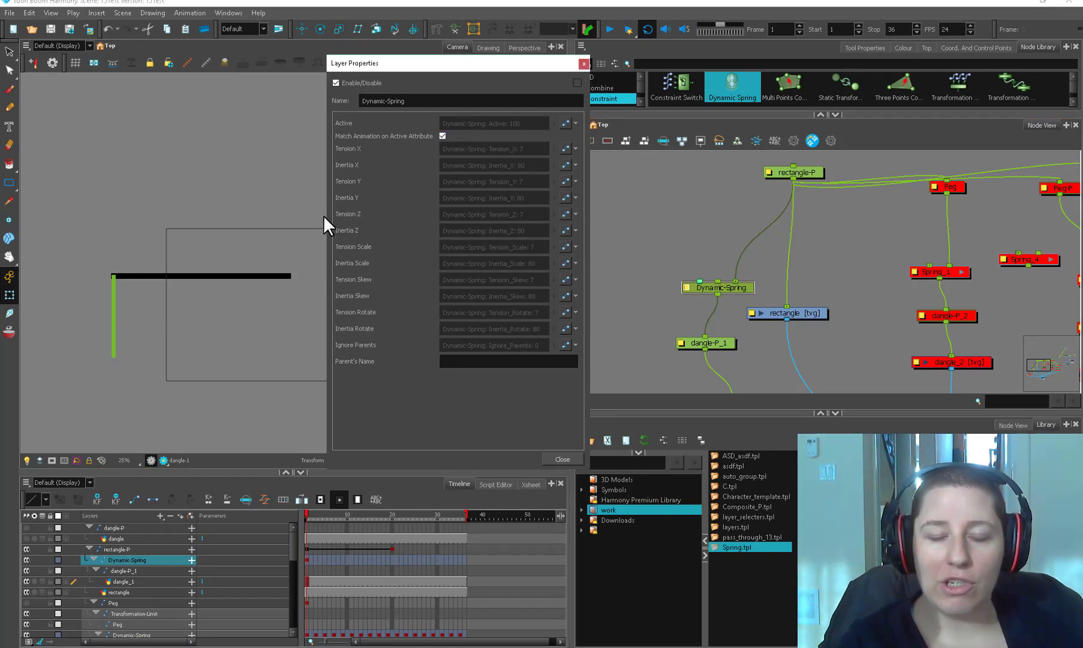
{"action": "left_click", "coordinate": [564, 459]}
{"action": "left_click_drag", "start_coordinate": [700, 289], "coordinate": [681, 294]}
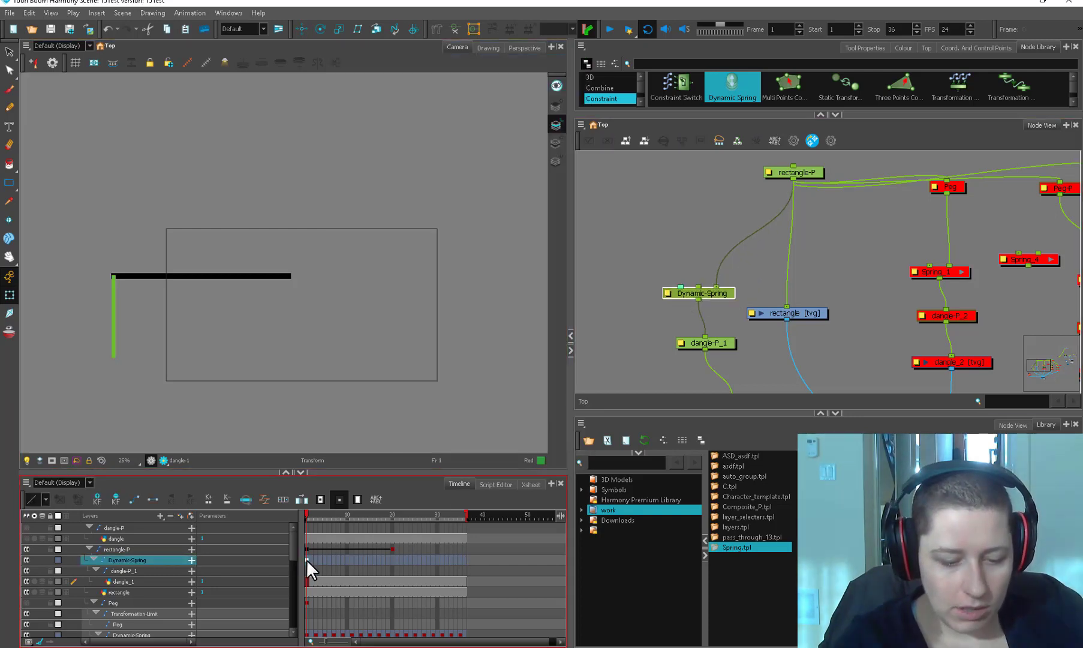
Step: Create keyframes every 2 frames on the Dynamic-Spring from frame 1 to 36, keeping existing keys and forcing one at the end
{"action": "left_click", "coordinate": [465, 560], "text": "shift"}
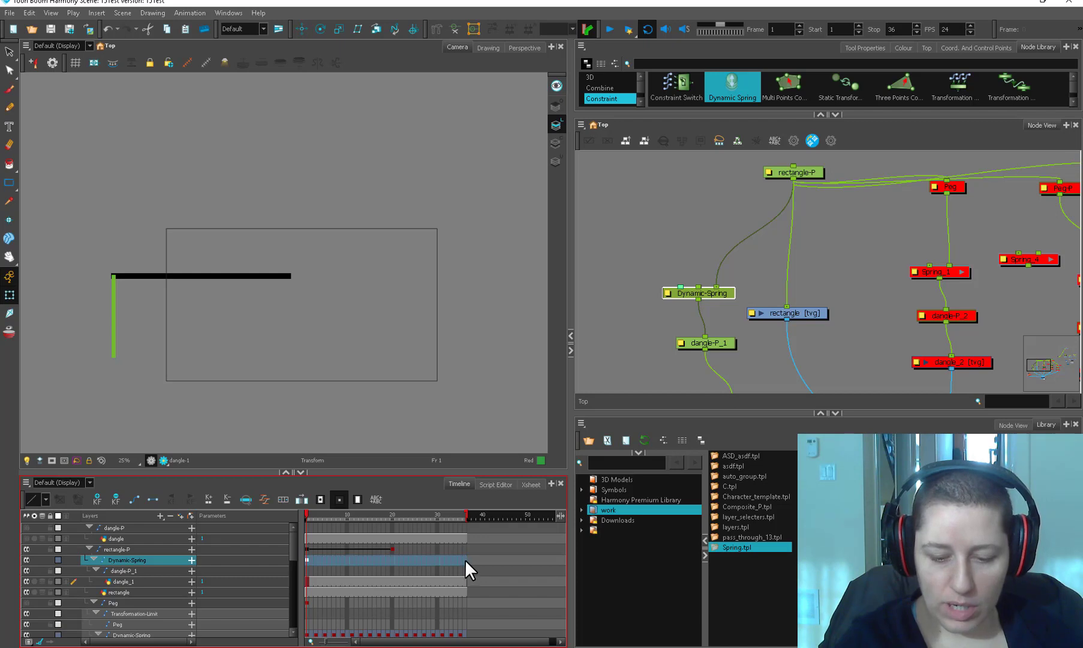
{"action": "left_click", "coordinate": [283, 499]}
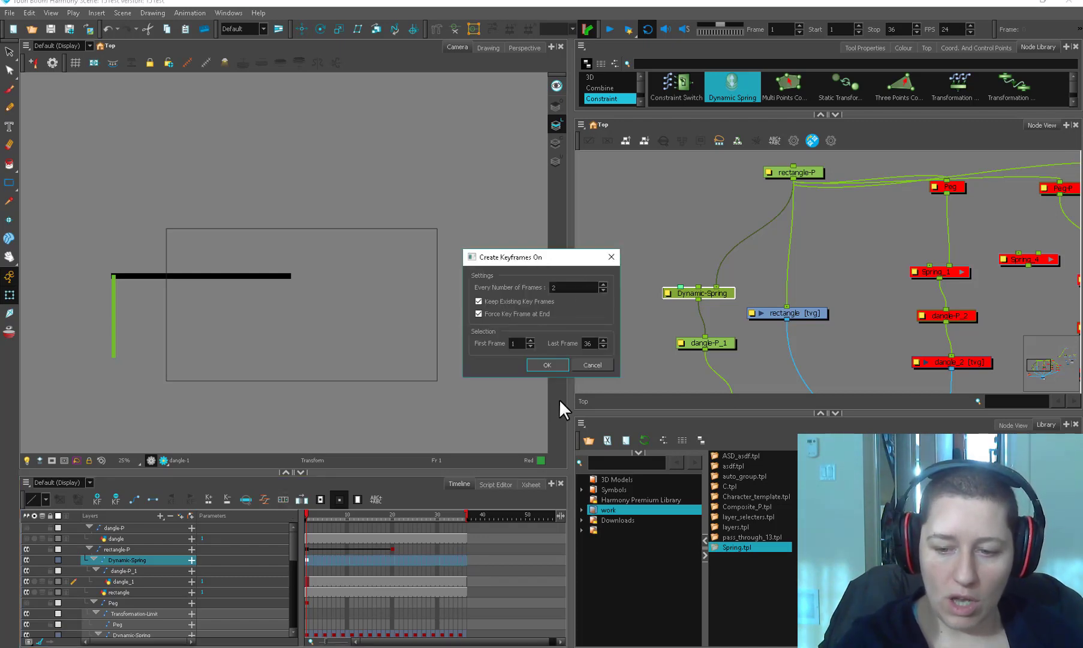
{"action": "left_click", "coordinate": [547, 365]}
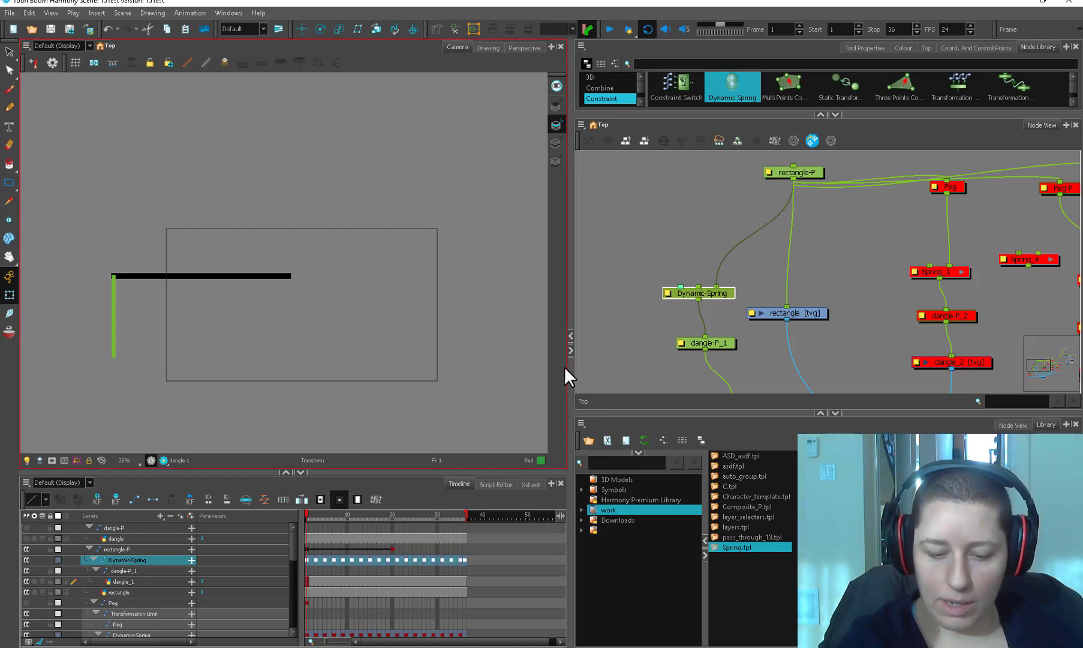
{"action": "left_click", "coordinate": [463, 559]}
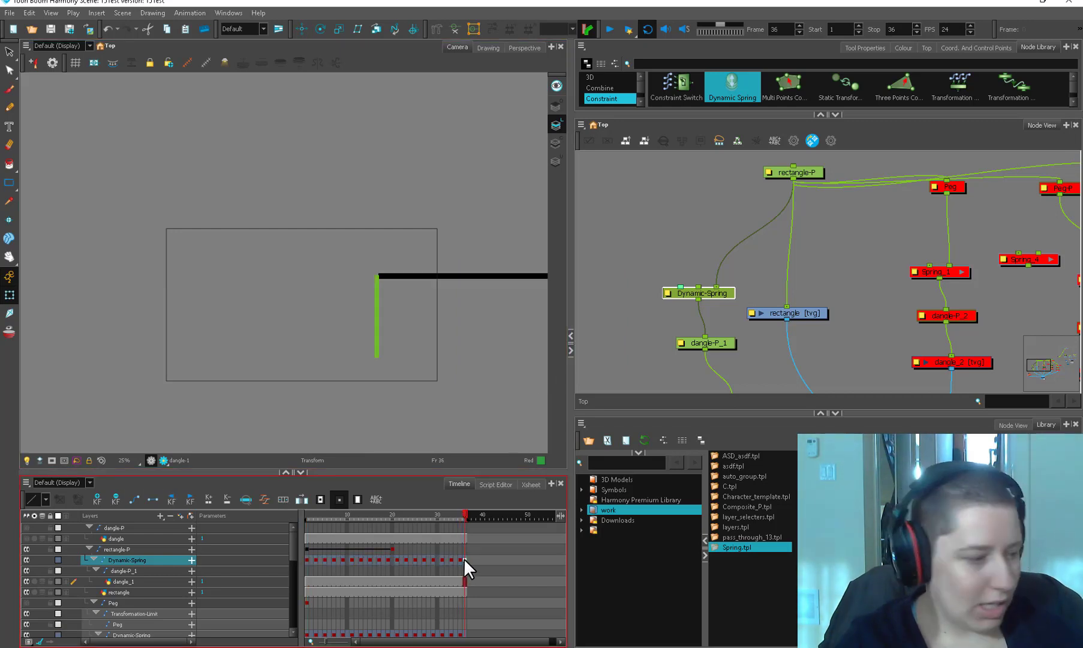
Step: Create keyframes every 2 frames along rectangle-P's existing motion
{"action": "left_click", "coordinate": [358, 549]}
{"action": "left_click", "coordinate": [283, 498]}
{"action": "left_click", "coordinate": [547, 365]}
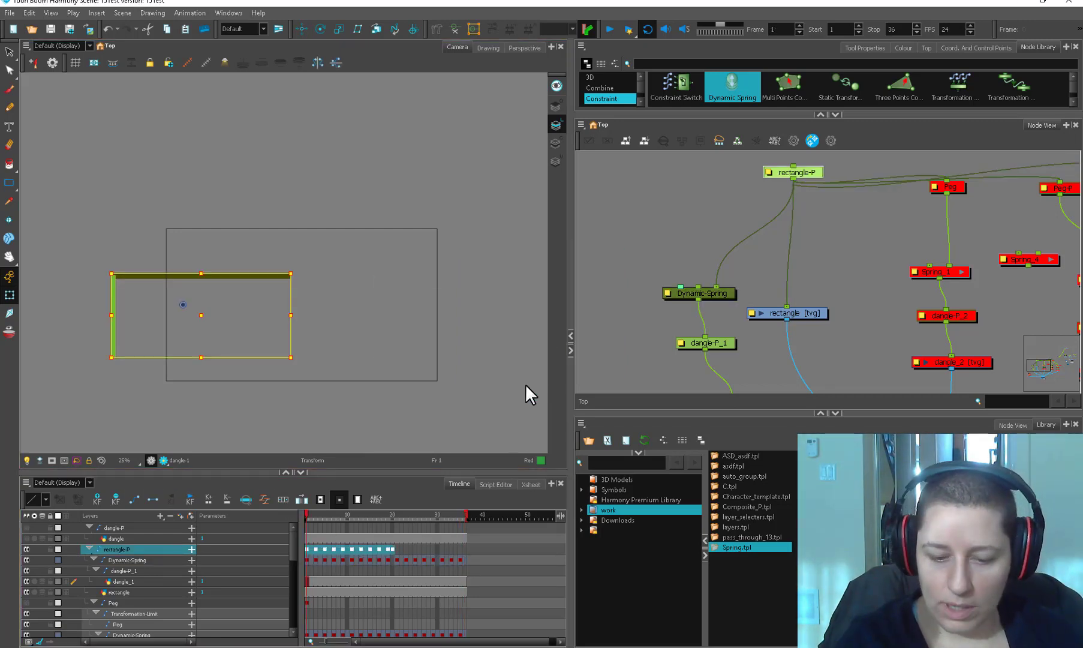
Step: Play back the scene and step through its opening frames to examine the dangle's motion on twos
{"action": "left_click", "coordinate": [602, 31]}
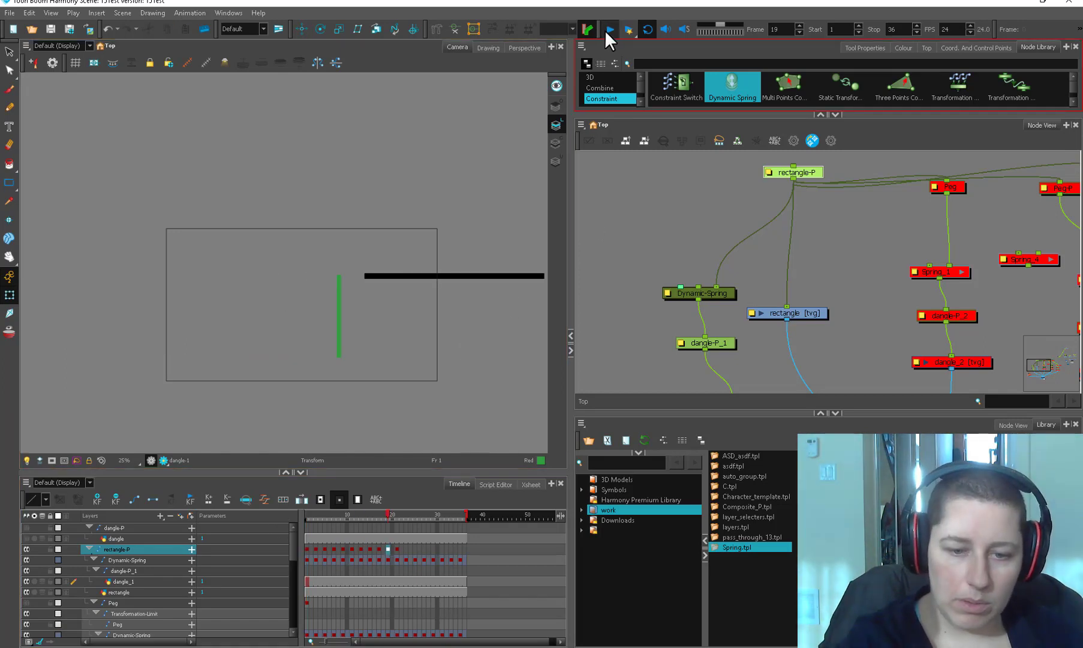
{"action": "left_click", "coordinate": [300, 517]}
{"action": "left_click", "coordinate": [310, 515]}
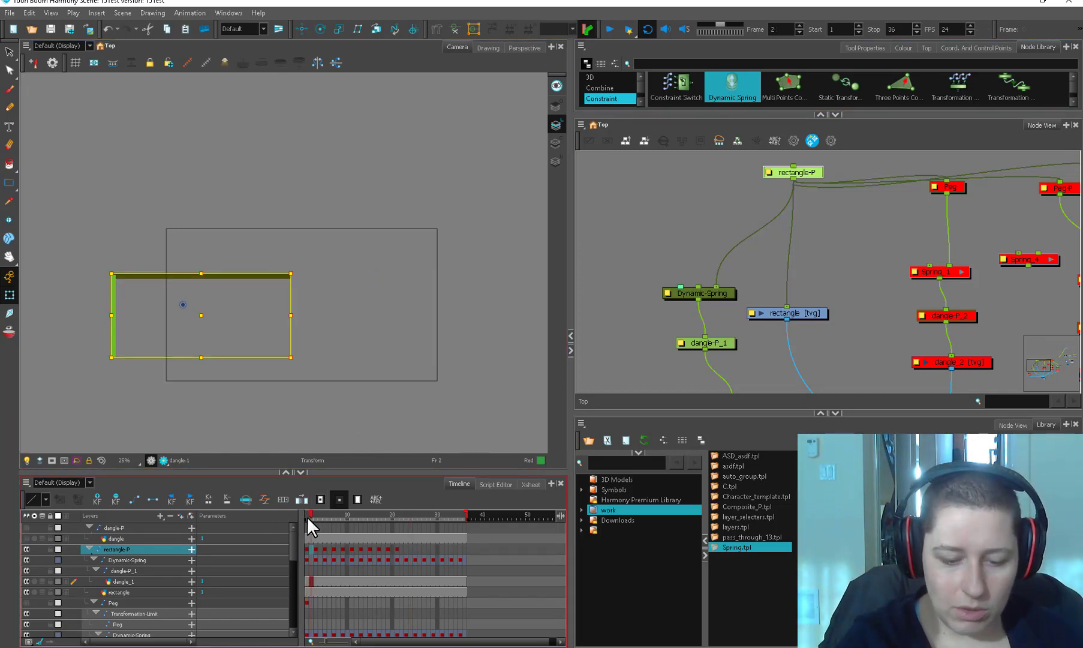
{"action": "left_click", "coordinate": [317, 516]}
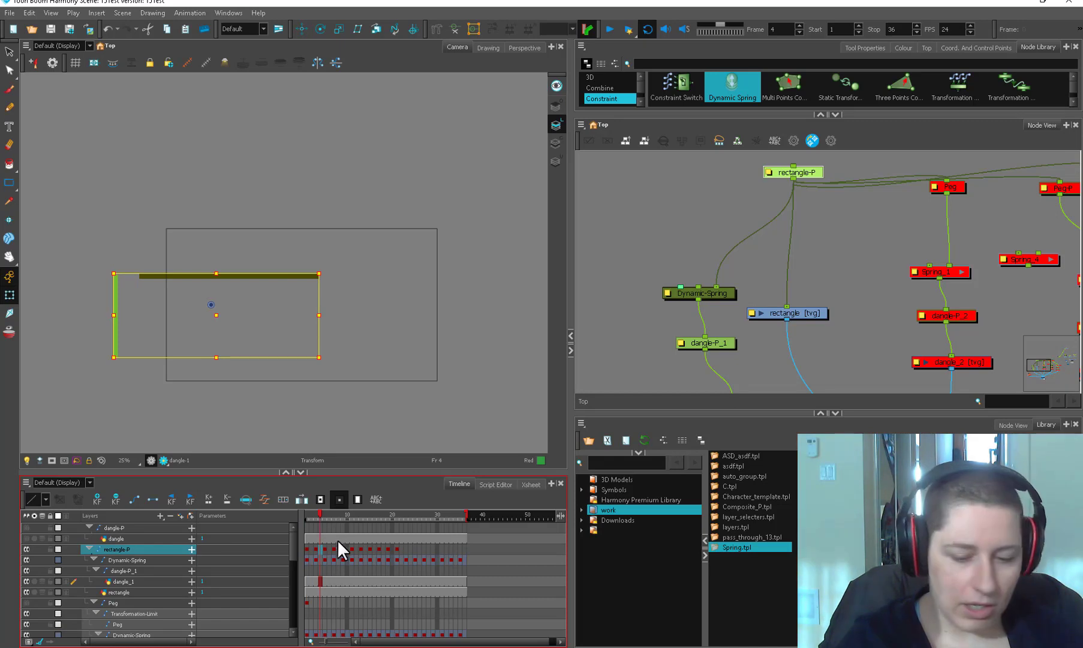
{"action": "left_click", "coordinate": [325, 559]}
{"action": "key", "text": "period"}
{"action": "key", "text": "period"}
{"action": "key", "text": "period"}
{"action": "key", "text": "period"}
{"action": "key", "text": "period"}
{"action": "key", "text": "period"}
{"action": "key", "text": "period"}
{"action": "key", "text": "period"}
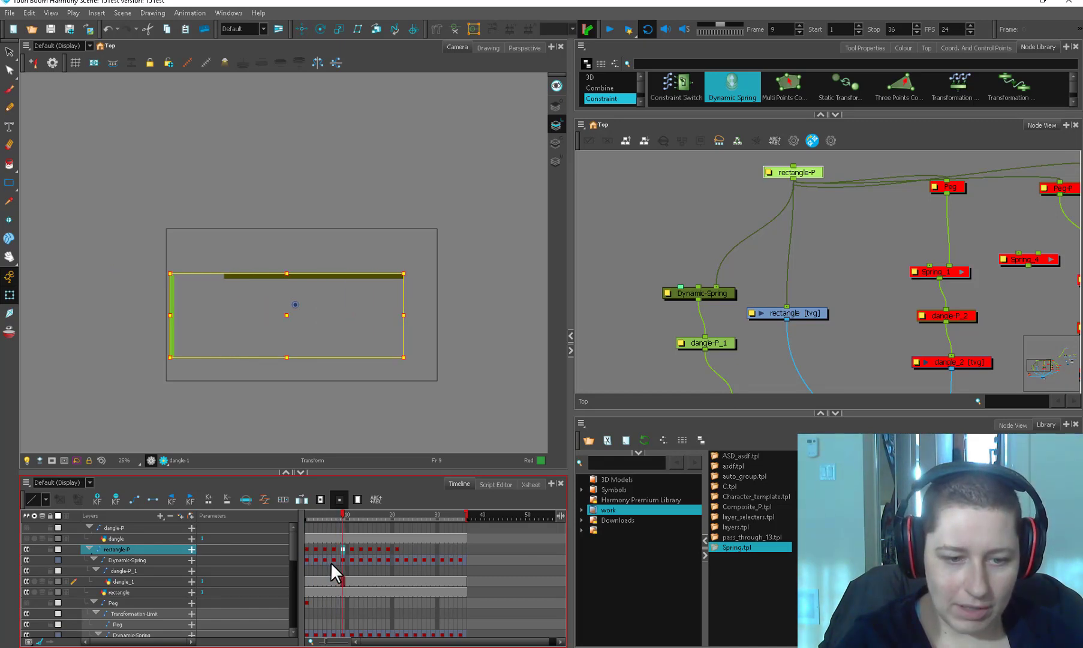
{"action": "key", "text": "period"}
Step: Set the Dynamic-Spring's Active value to 50 and preview how the dangle swings
{"action": "left_click", "coordinate": [594, 328]}
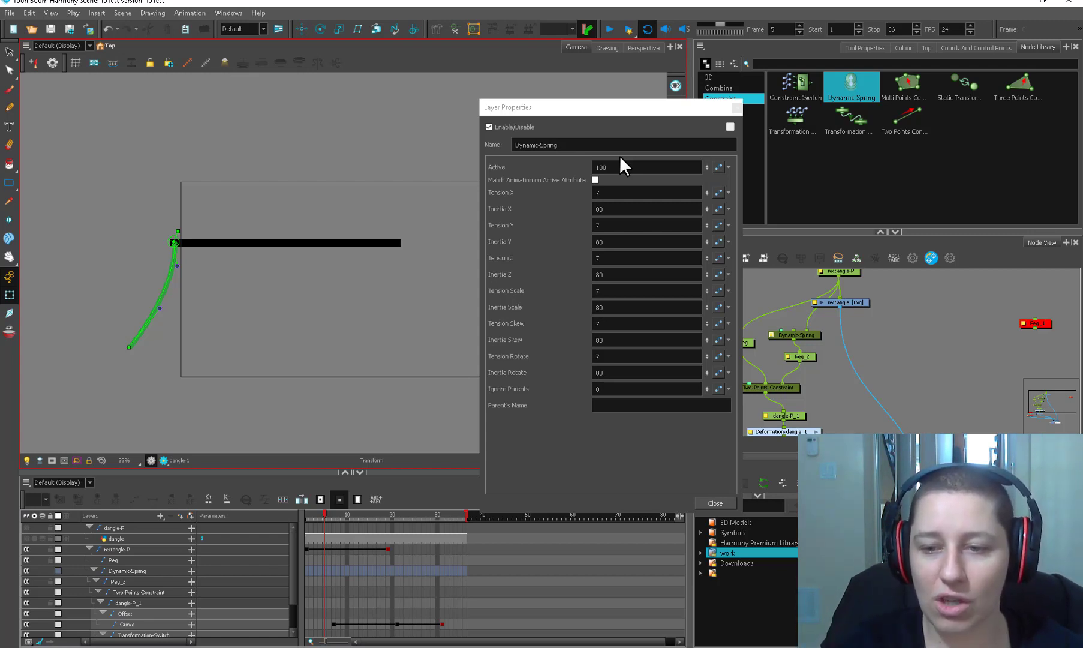
{"action": "left_click_drag", "start_coordinate": [309, 514], "coordinate": [486, 483]}
{"action": "left_click", "coordinate": [600, 167]}
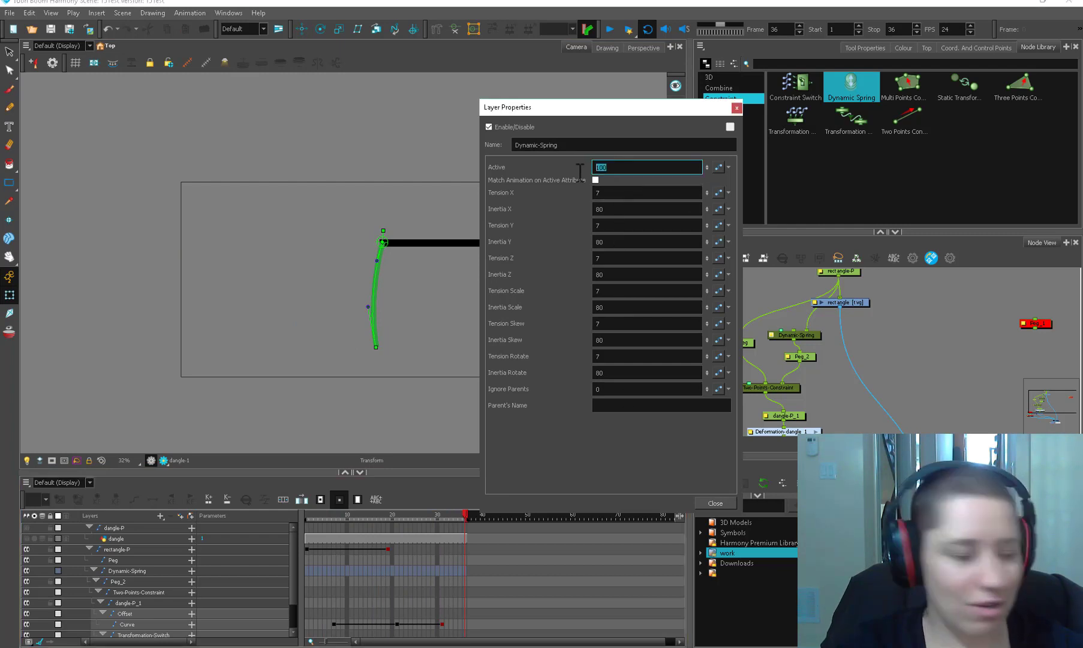
{"action": "type", "text": "50"}
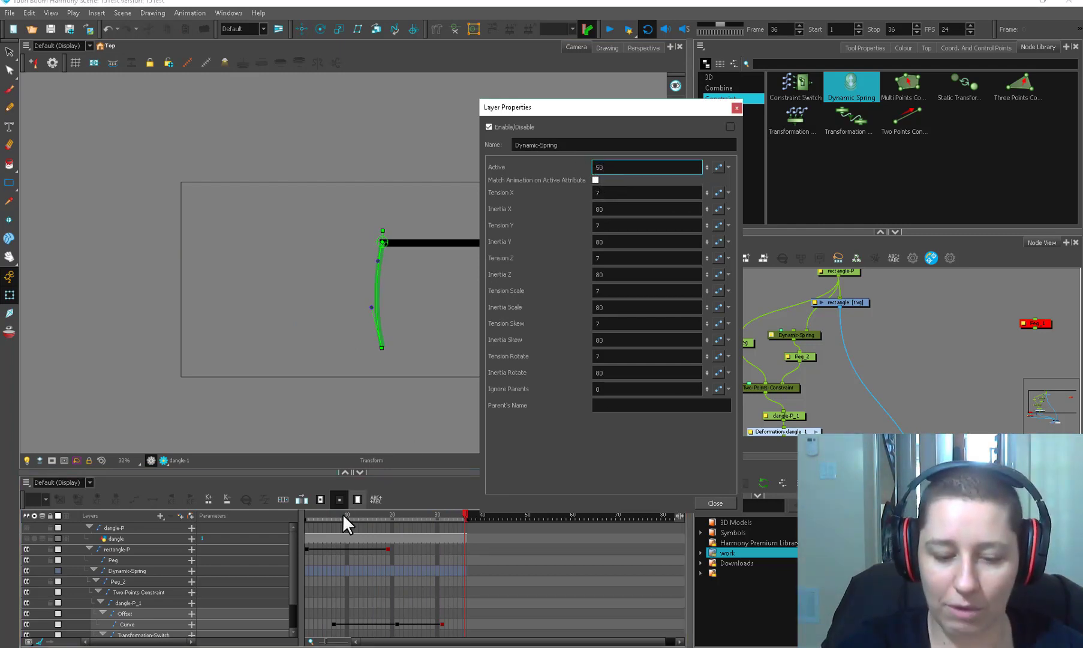
{"action": "left_click_drag", "start_coordinate": [343, 514], "coordinate": [281, 495]}
{"action": "left_click", "coordinate": [610, 30]}
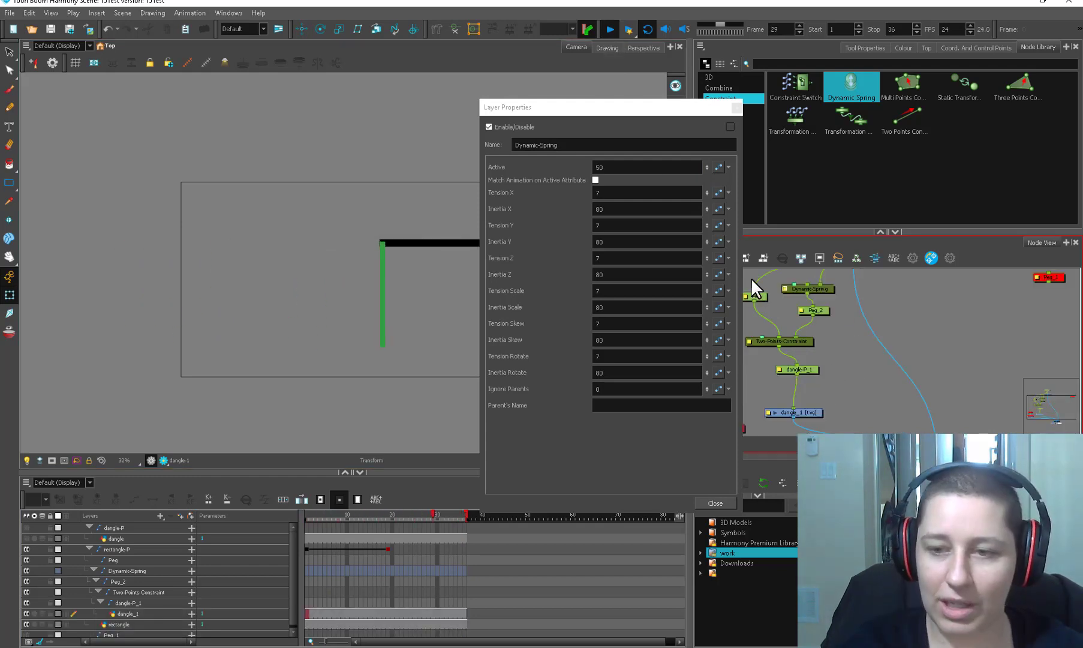
Step: Set the Dynamic-Spring's Active value to 75 and play the animation
{"action": "left_click", "coordinate": [608, 167]}
{"action": "type", "text": "75"}
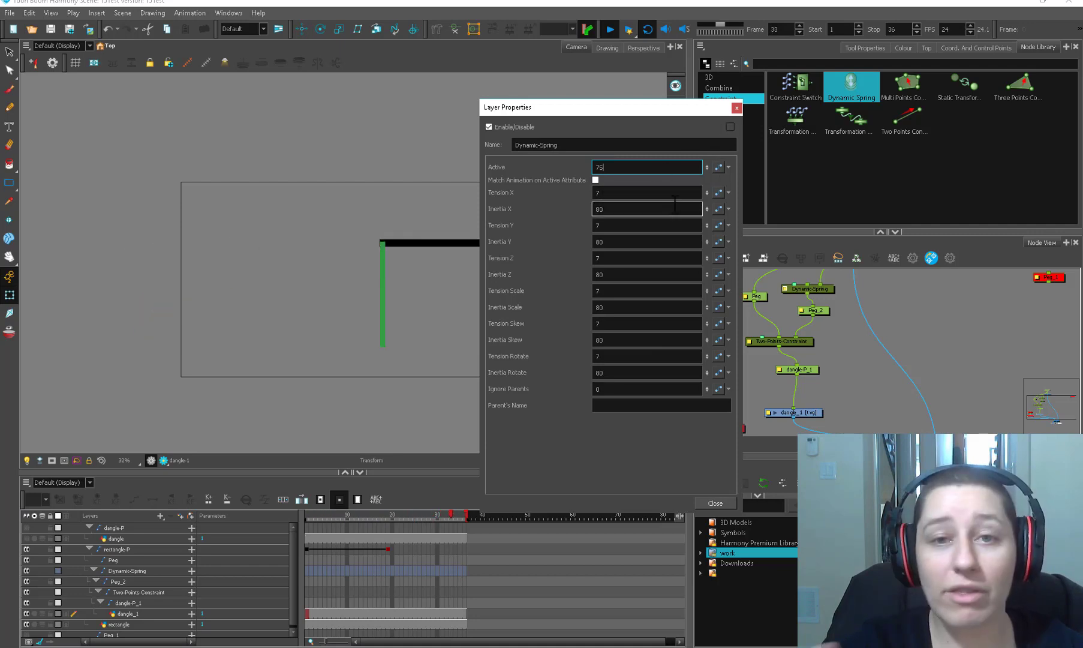
{"action": "left_click", "coordinate": [610, 31]}
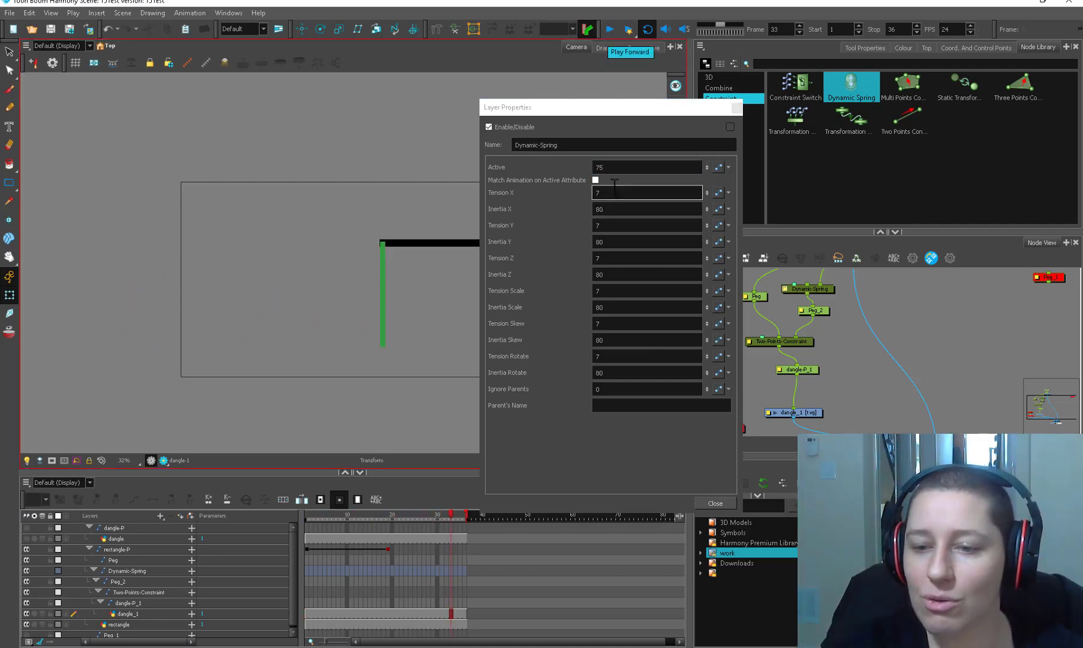
{"action": "left_click", "coordinate": [729, 225]}
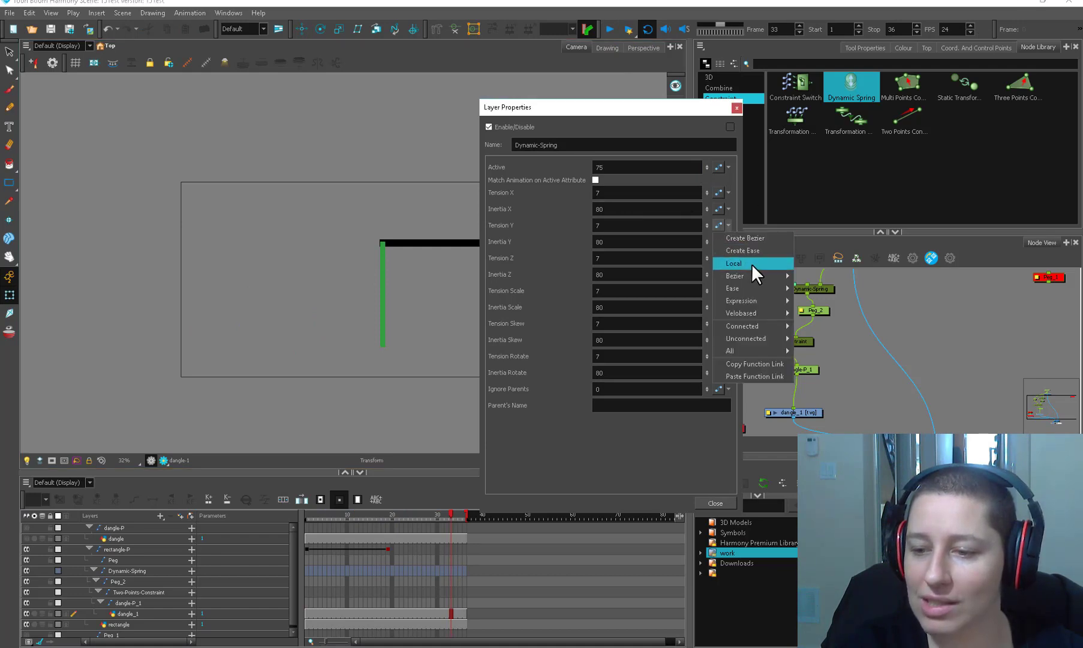
{"action": "mouse_move", "coordinate": [765, 277]}
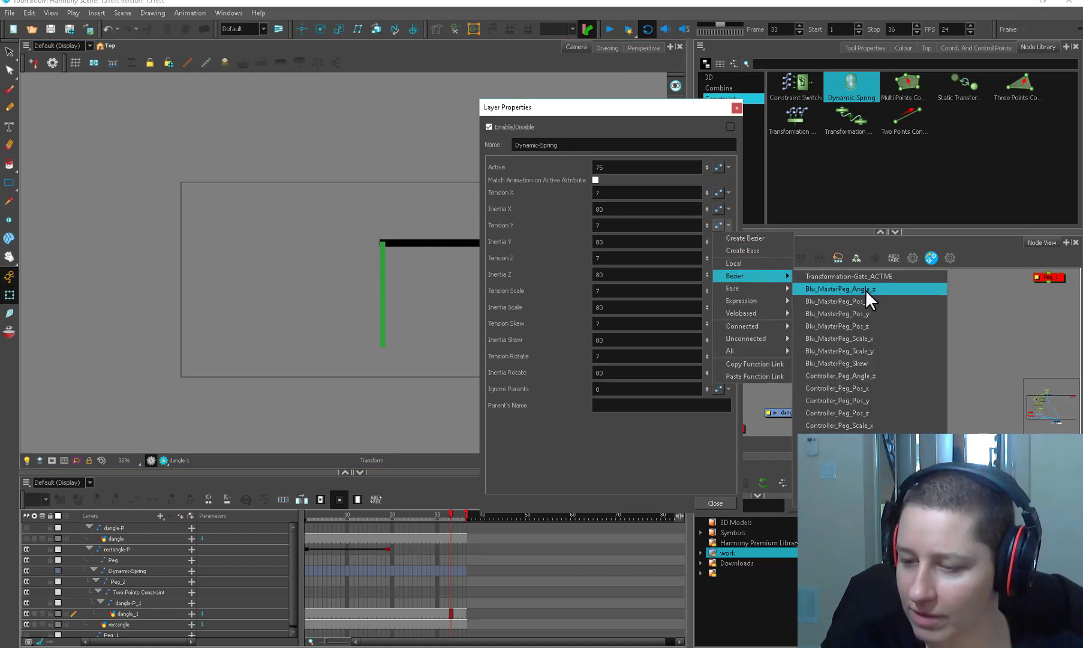
{"action": "key", "text": "Escape"}
Step: Move the properties window clear of the node network and apply Share Functions to the Dynamic-Spring
{"action": "left_click_drag", "start_coordinate": [624, 107], "coordinate": [471, 63]}
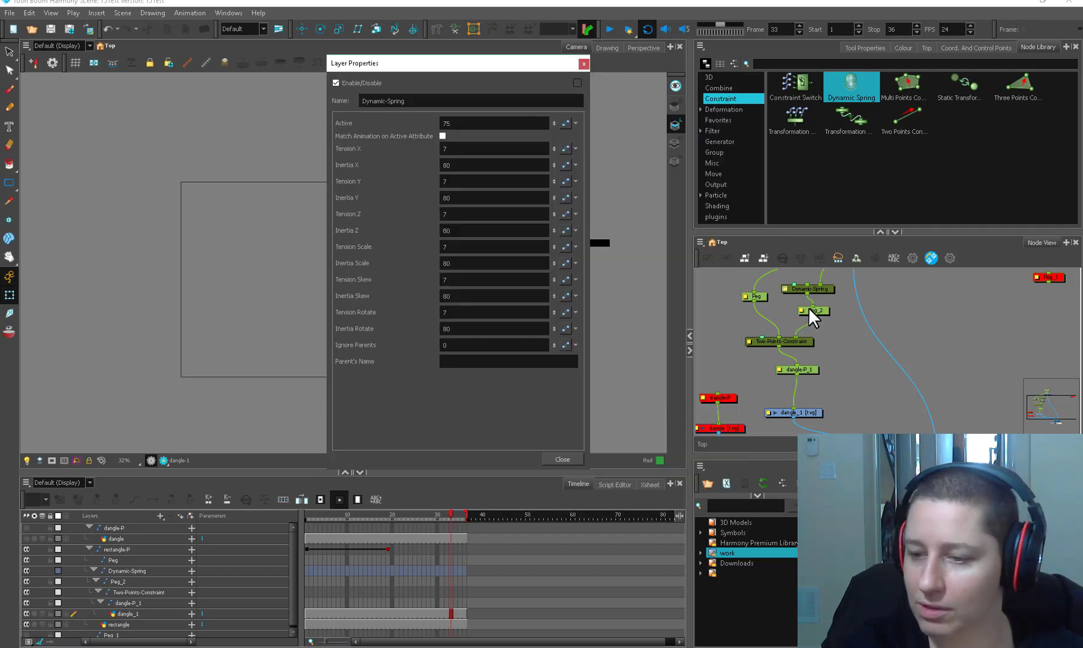
{"action": "left_click", "coordinate": [834, 286]}
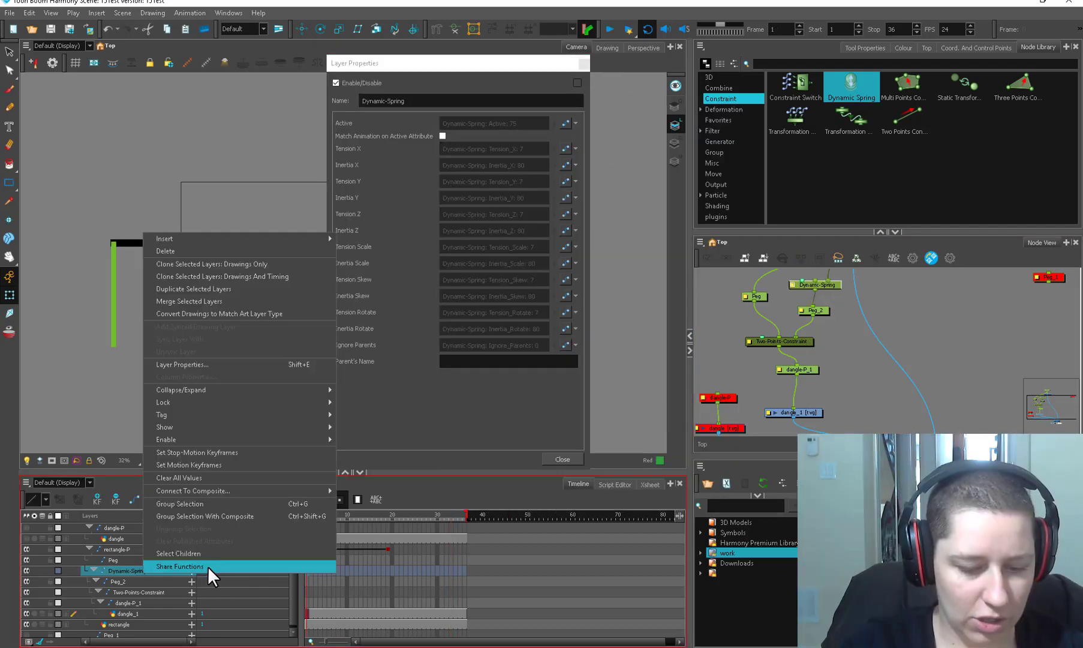
{"action": "left_click", "coordinate": [208, 566]}
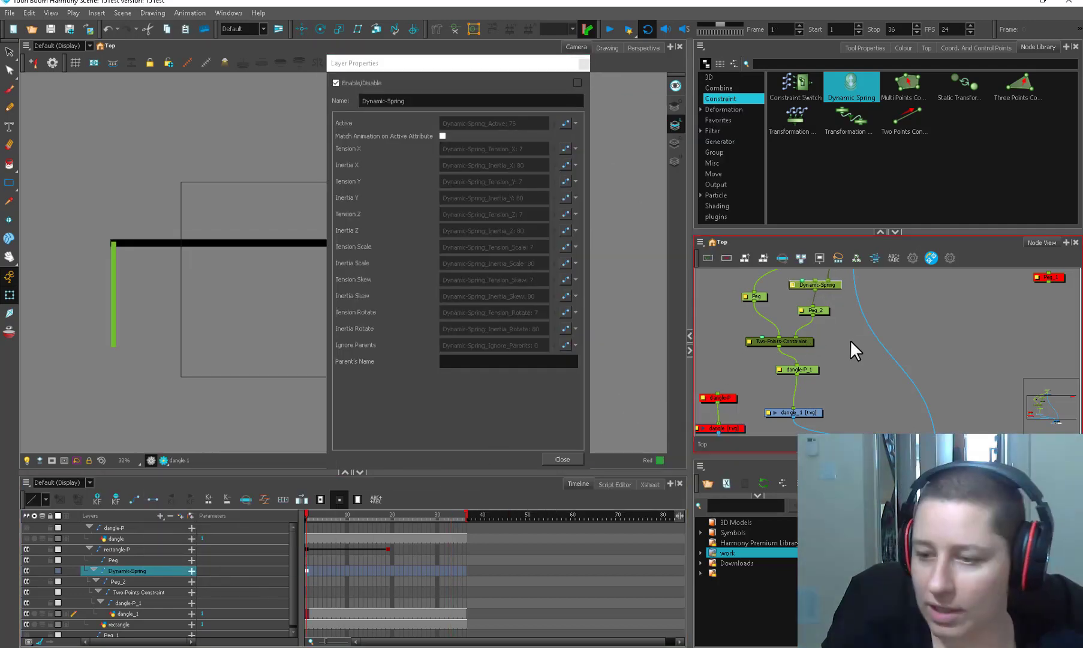
Step: Link the Dynamic-Spring's Tension Y and Tension Z attributes to the Bezier function Dynamic-Spring_Tension_X
{"action": "left_click", "coordinate": [575, 161]}
{"action": "left_click", "coordinate": [564, 134]}
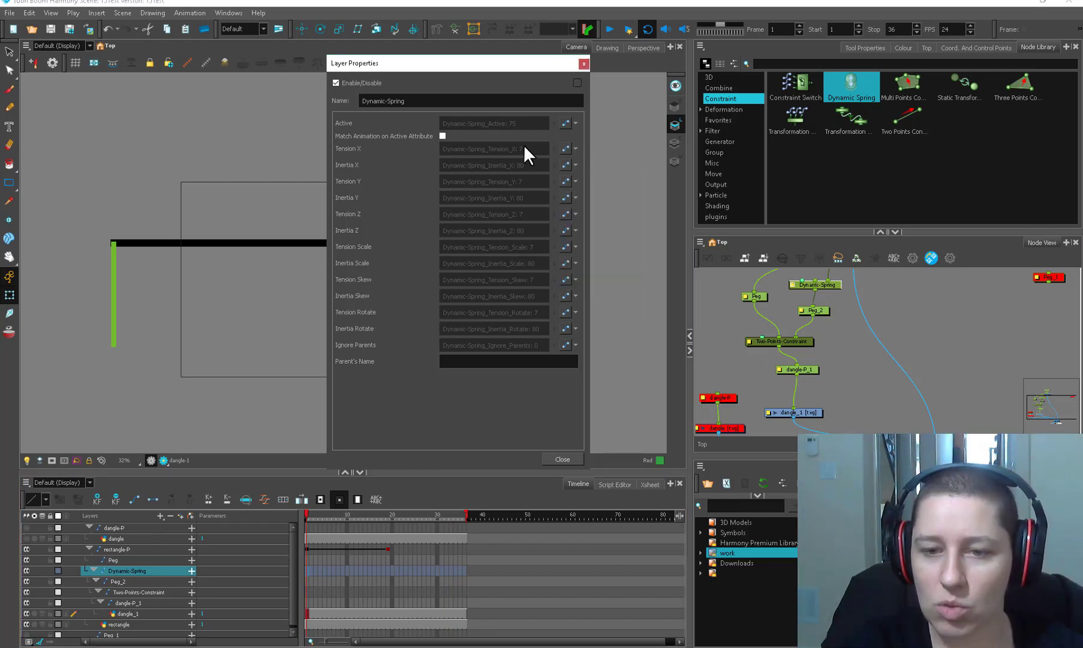
{"action": "left_click", "coordinate": [576, 180]}
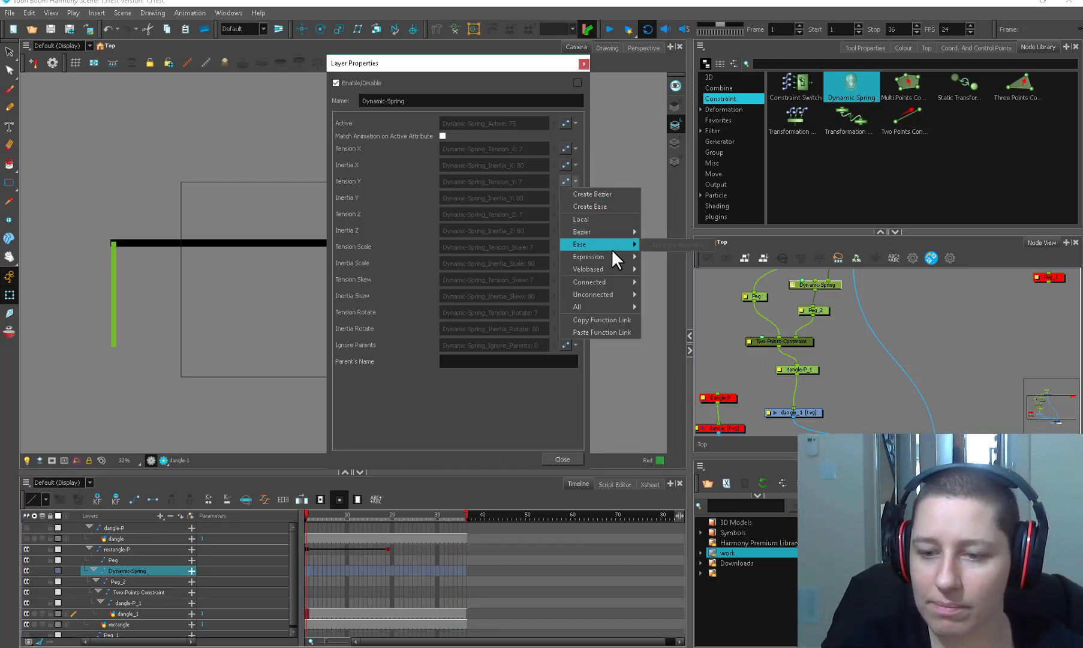
{"action": "mouse_move", "coordinate": [626, 233]}
{"action": "mouse_move", "coordinate": [694, 231]}
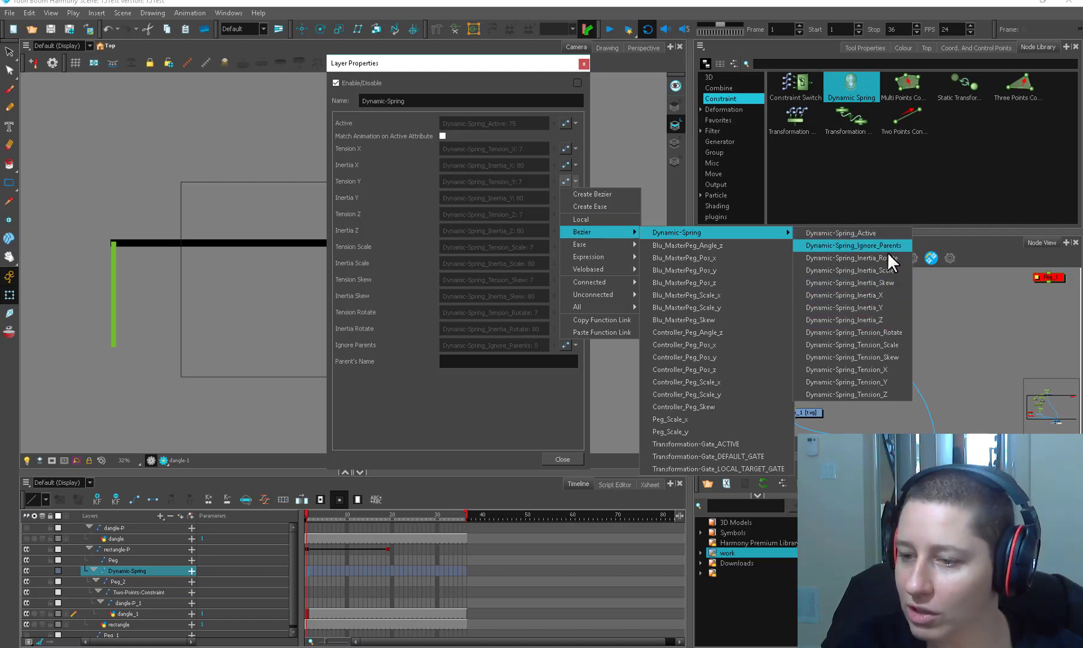
{"action": "left_click", "coordinate": [889, 369]}
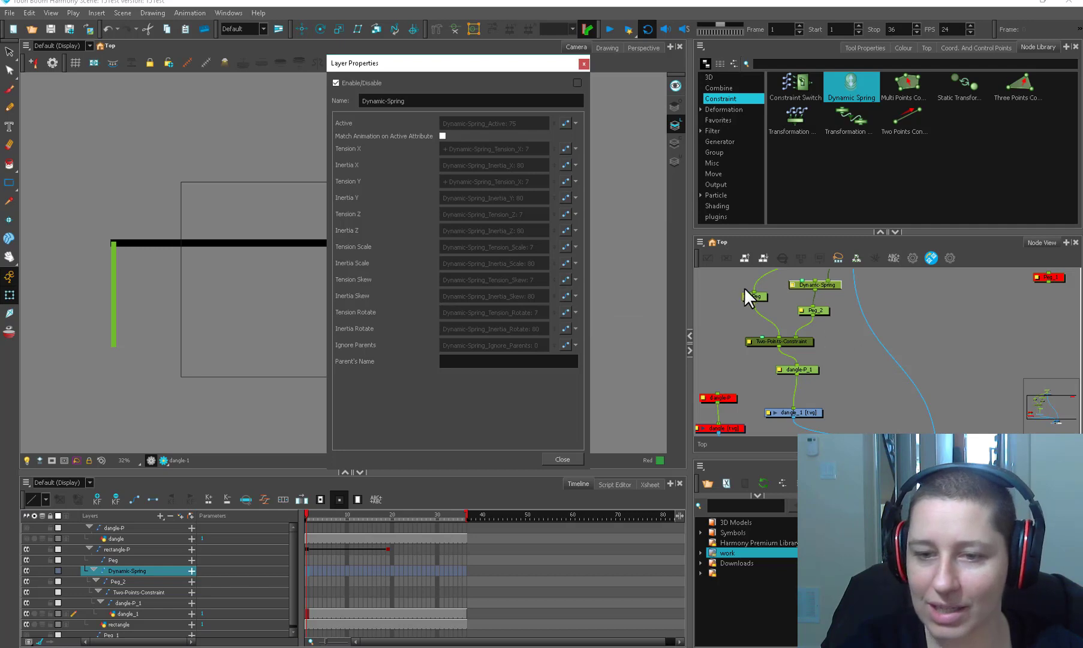
{"action": "left_click", "coordinate": [567, 213]}
{"action": "mouse_move", "coordinate": [614, 267]}
{"action": "mouse_move", "coordinate": [684, 264]}
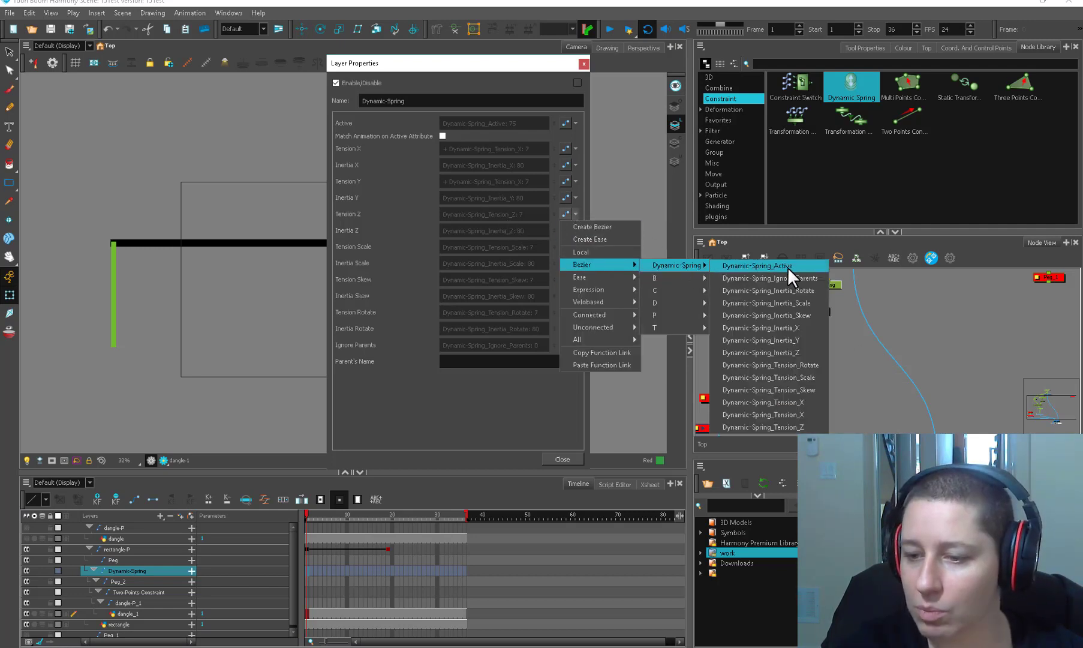
{"action": "left_click", "coordinate": [809, 402]}
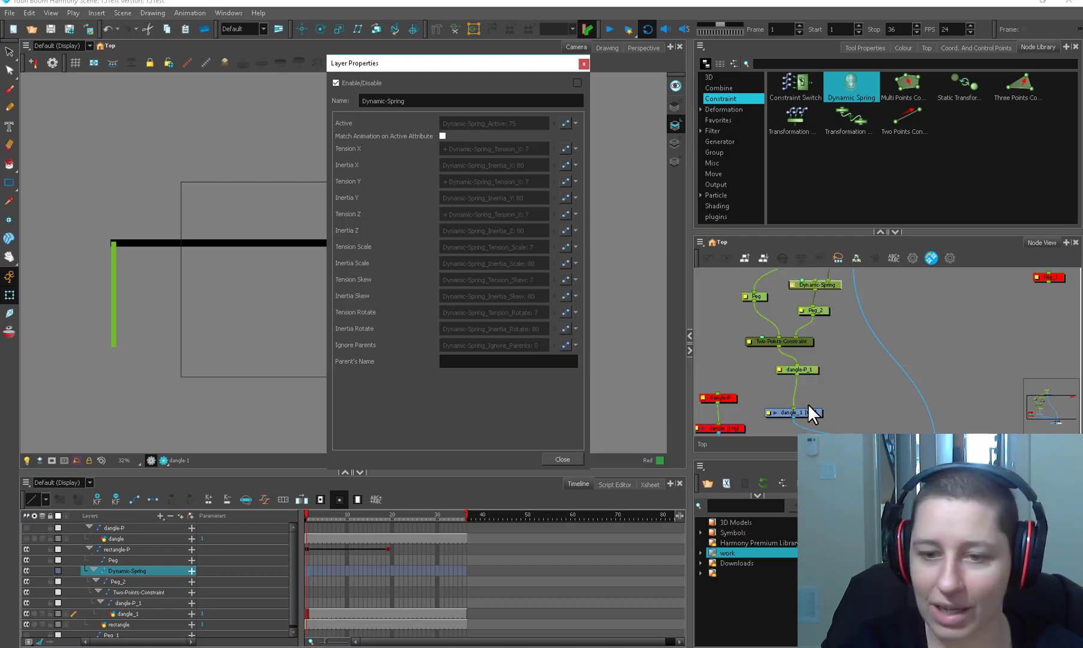
Step: Switch the Dynamic-Spring's Tension X, Inertia X and Ignore Parents attributes back to local values
{"action": "left_click", "coordinate": [575, 148]}
{"action": "left_click", "coordinate": [584, 186]}
{"action": "left_click", "coordinate": [575, 164]}
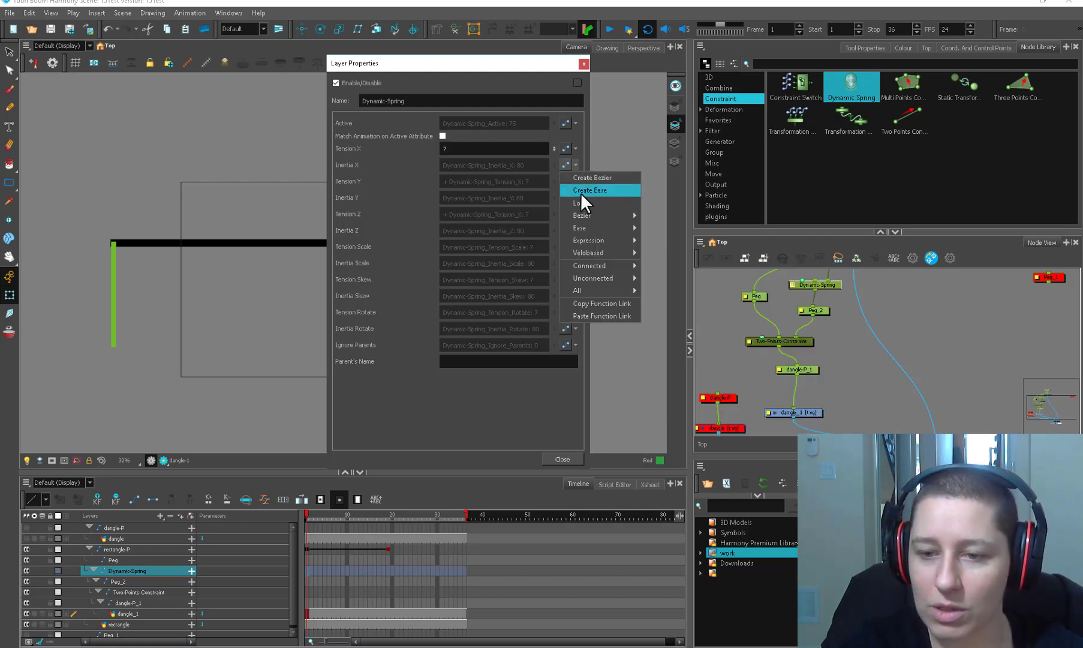
{"action": "left_click", "coordinate": [582, 197]}
{"action": "double_click", "coordinate": [458, 147]}
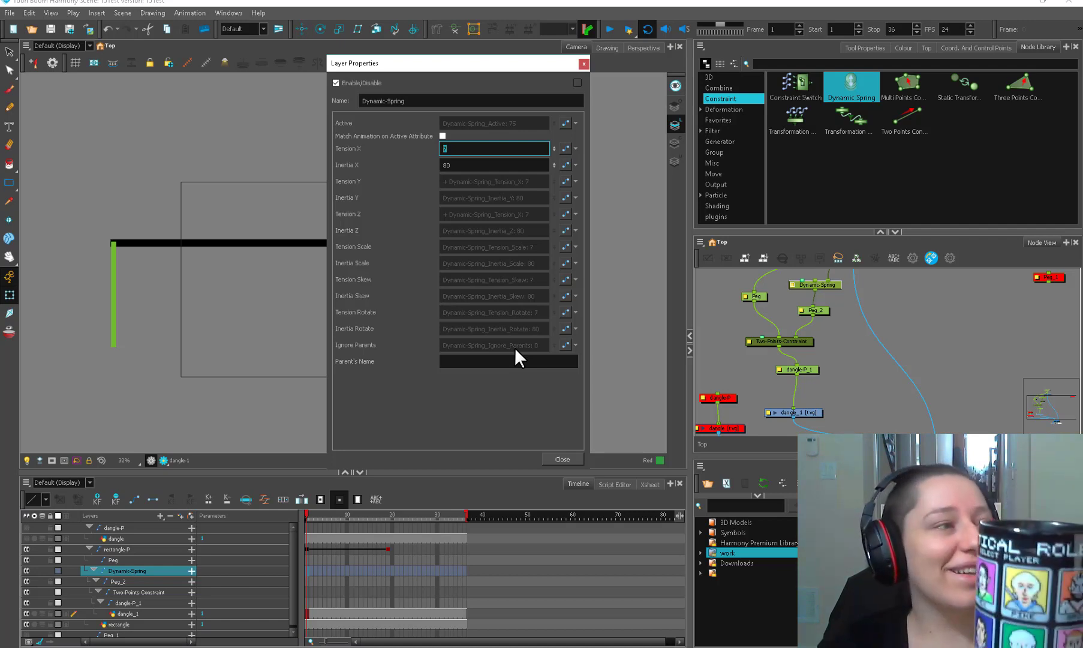
{"action": "left_click", "coordinate": [788, 332]}
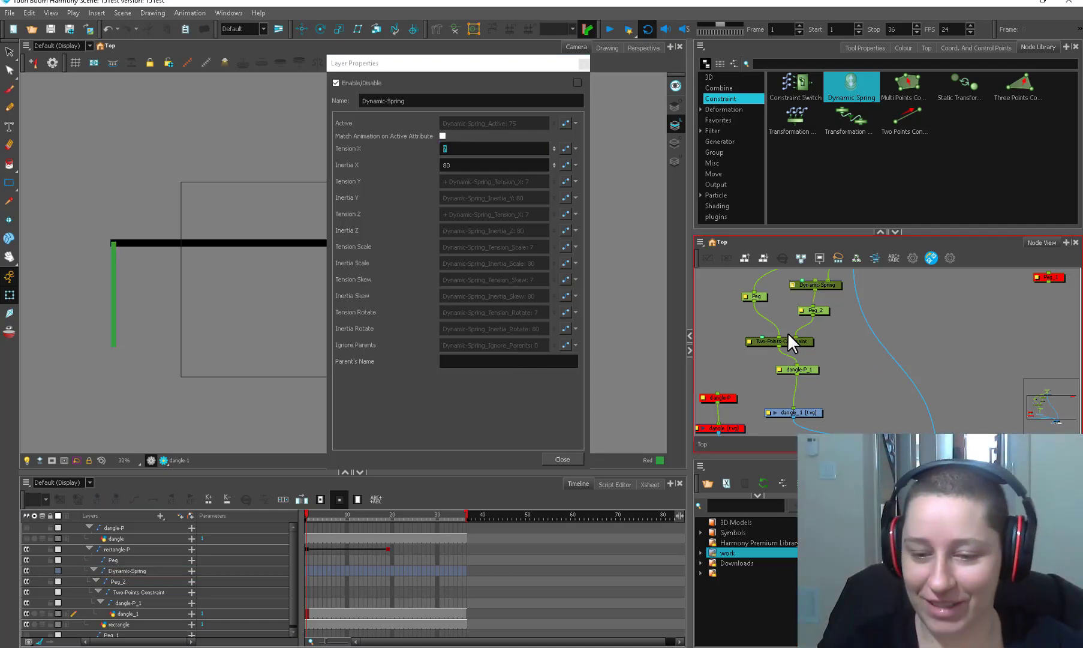
{"action": "left_click", "coordinate": [566, 344]}
{"action": "left_click", "coordinate": [567, 370]}
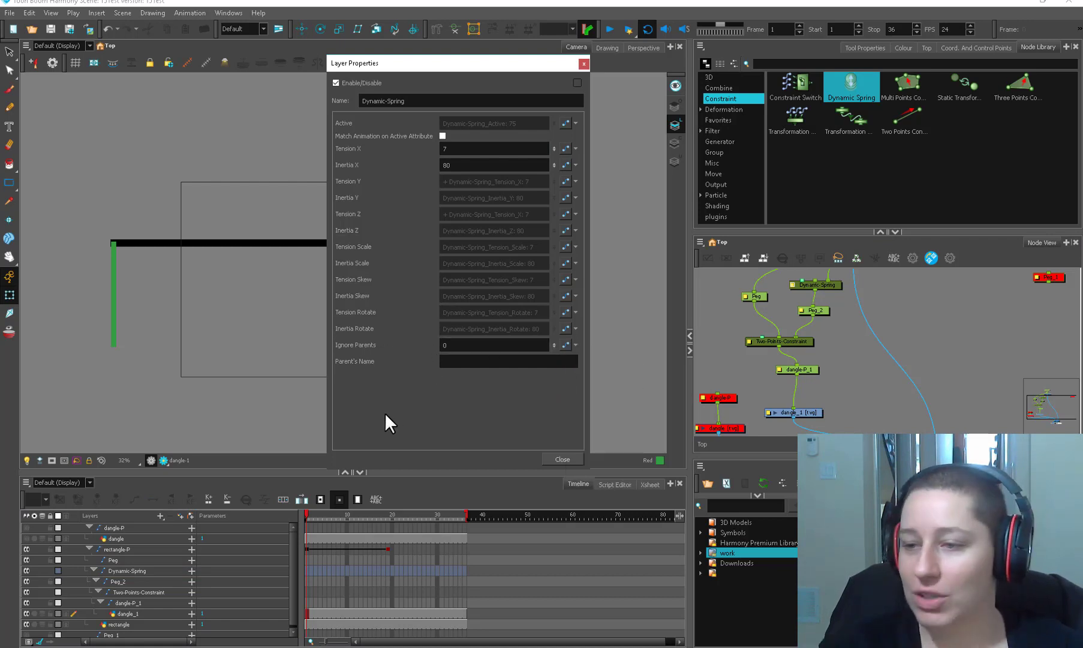
Step: Inspect the rectangle-P peg above the spring and enter rectangle-P as the Dynamic-Spring's Parent's Name
{"action": "left_click", "coordinate": [451, 361]}
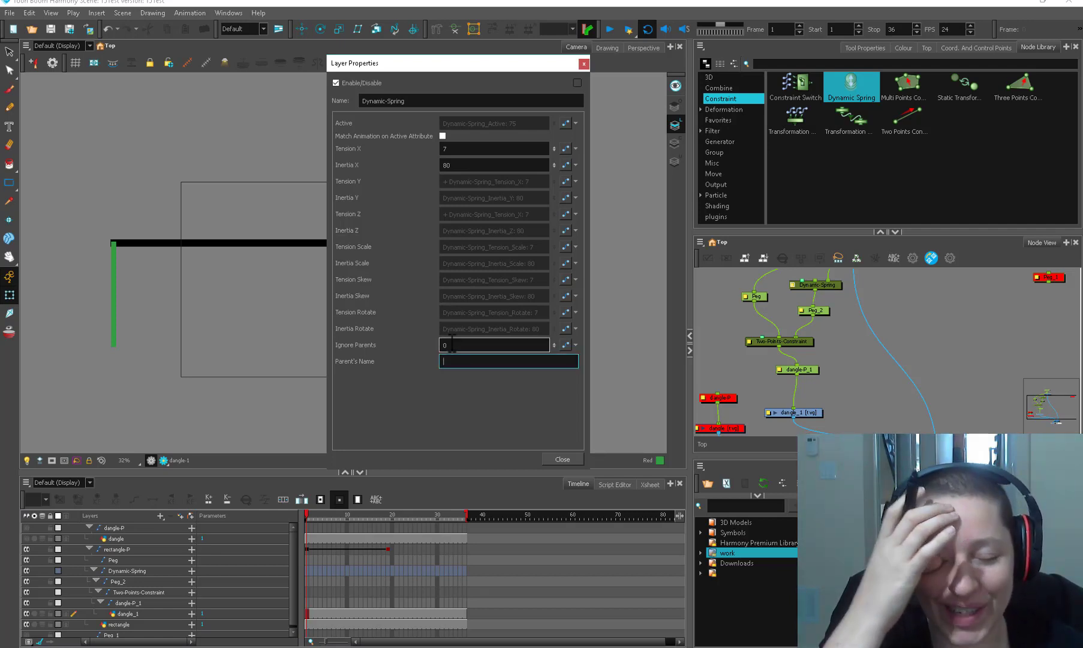
{"action": "scroll", "coordinate": [851, 303], "scroll_direction": "up", "scroll_amount": 5}
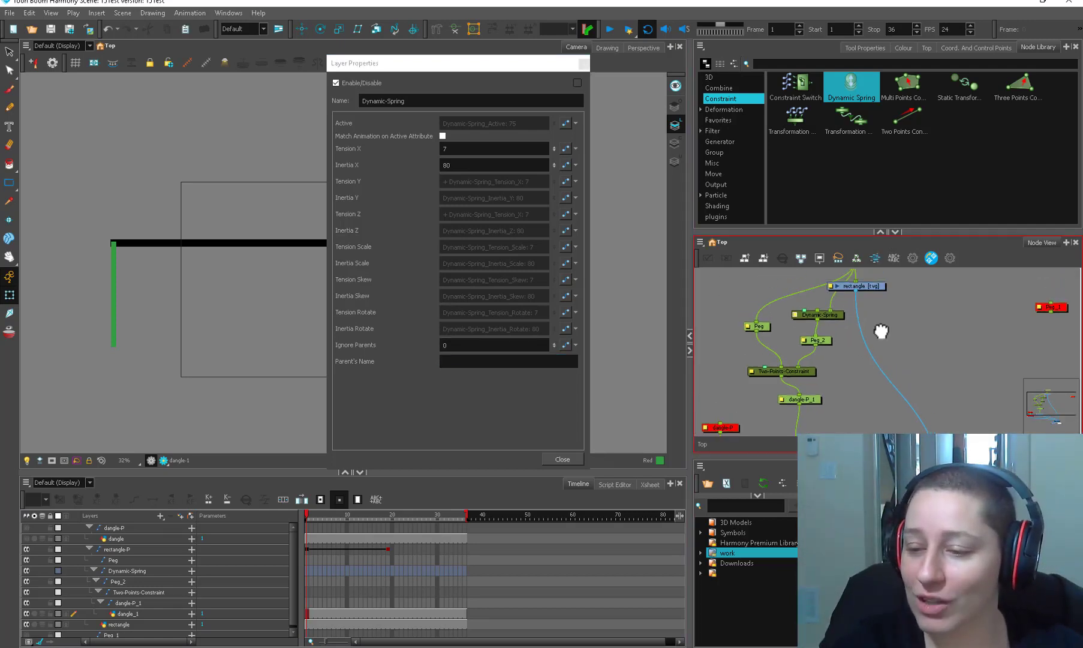
{"action": "left_click_drag", "start_coordinate": [876, 360], "coordinate": [839, 354]}
{"action": "left_click", "coordinate": [466, 363]}
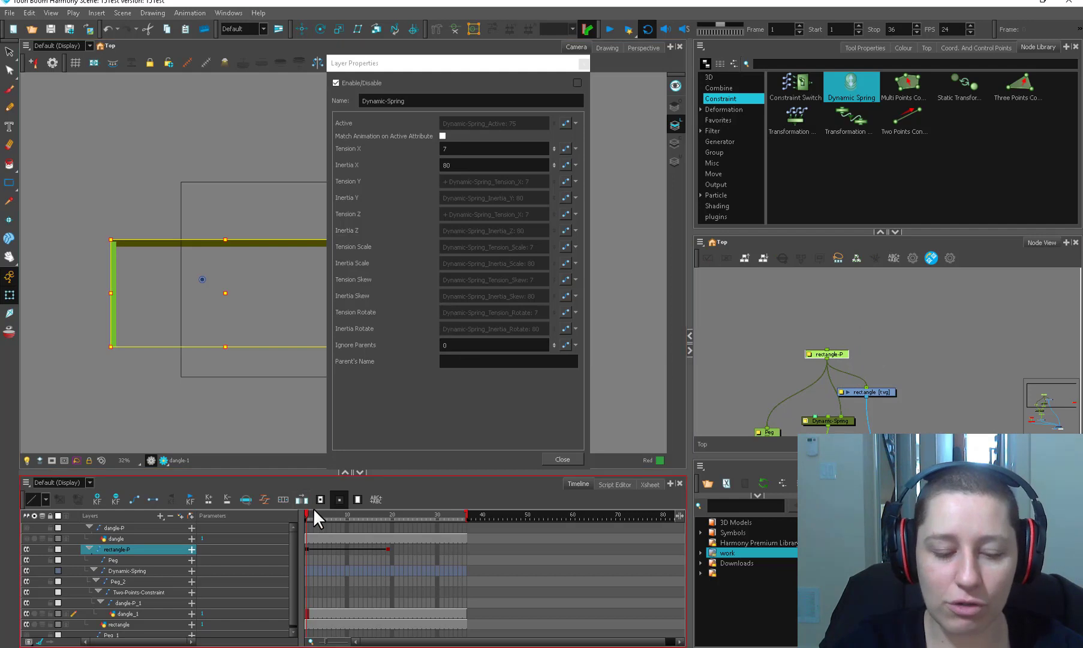
{"action": "left_click", "coordinate": [455, 517]}
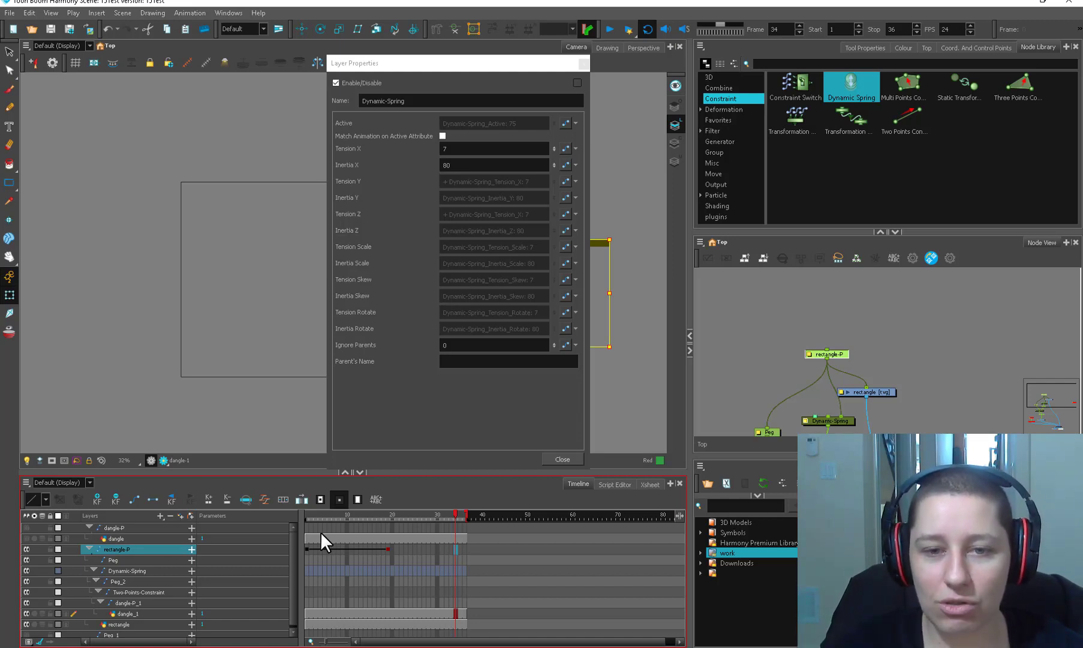
{"action": "scroll", "coordinate": [855, 379], "scroll_direction": "up", "scroll_amount": 1}
{"action": "left_click_drag", "start_coordinate": [855, 379], "coordinate": [818, 372]}
{"action": "scroll", "coordinate": [862, 323], "scroll_direction": "up", "scroll_amount": 1}
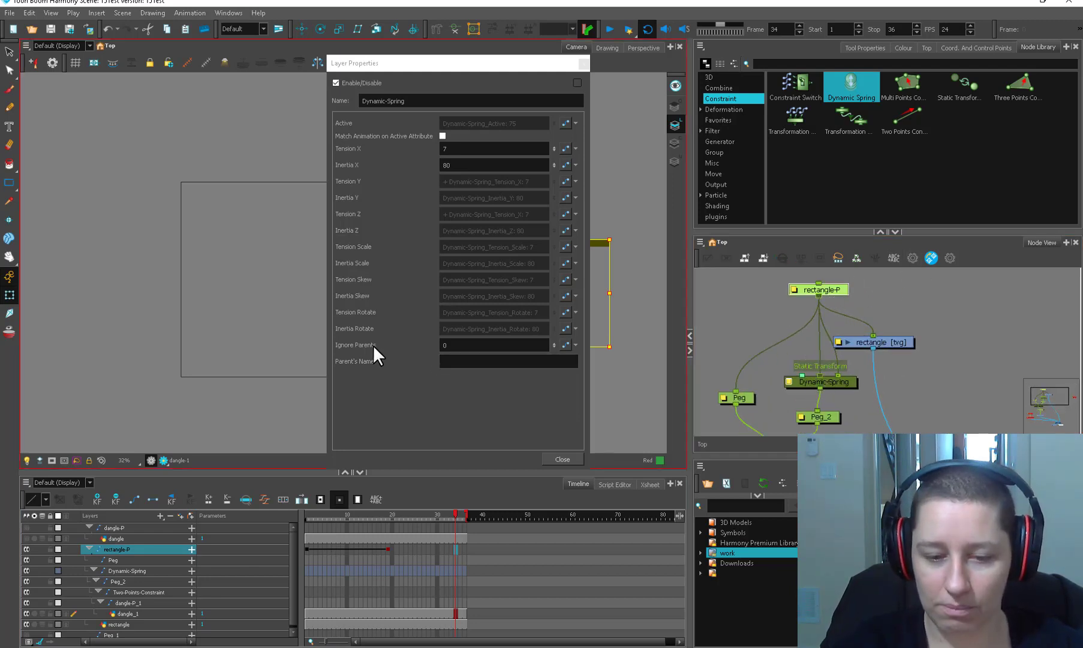
{"action": "left_click", "coordinate": [793, 288]}
{"action": "left_click", "coordinate": [561, 175]}
{"action": "left_click", "coordinate": [474, 360]}
{"action": "type", "text": "rectangle-P"}
Step: Set Ignore Parents to 174 on the Dynamic-Spring and close its layer properties
{"action": "left_click_drag", "start_coordinate": [554, 347], "coordinate": [465, 337]}
{"action": "left_click", "coordinate": [447, 346]}
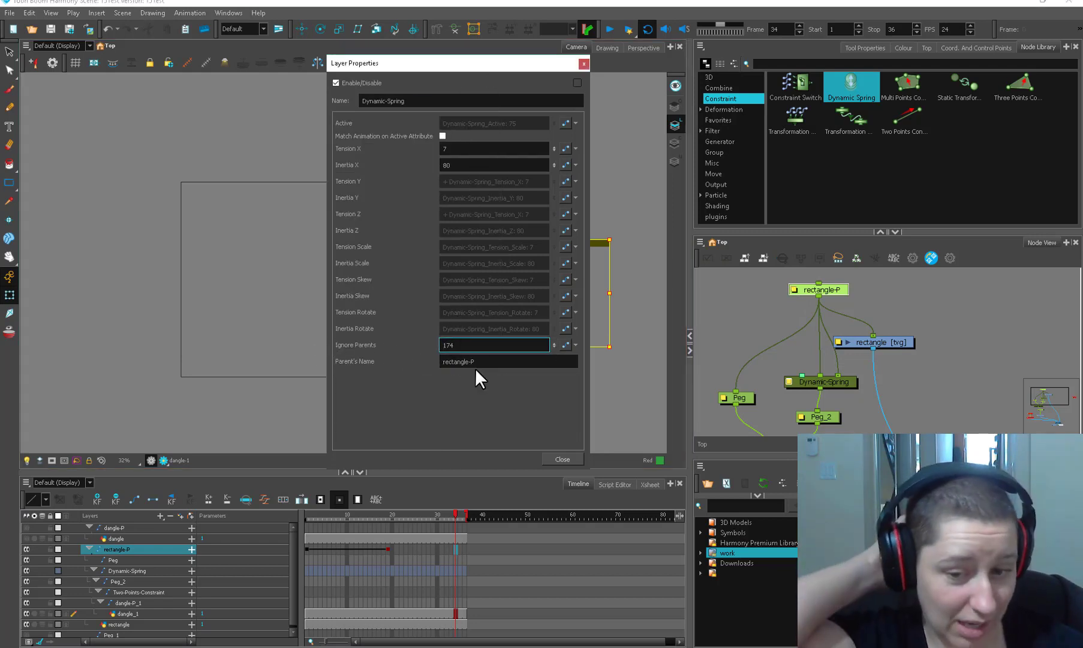
{"action": "left_click", "coordinate": [561, 460]}
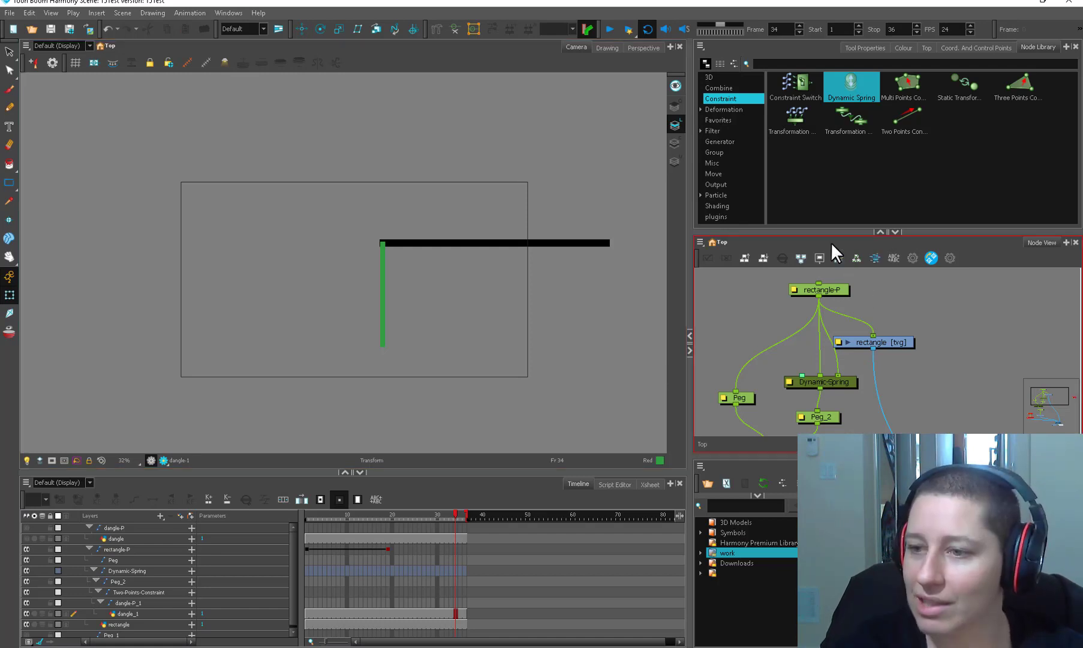
Step: Add a Transformation-Limit node beside the rectangle-P peg and delete the extra Transformation-Gate node
{"action": "left_click_drag", "start_coordinate": [969, 90], "coordinate": [885, 281]}
{"action": "left_click_drag", "start_coordinate": [851, 120], "coordinate": [735, 324]}
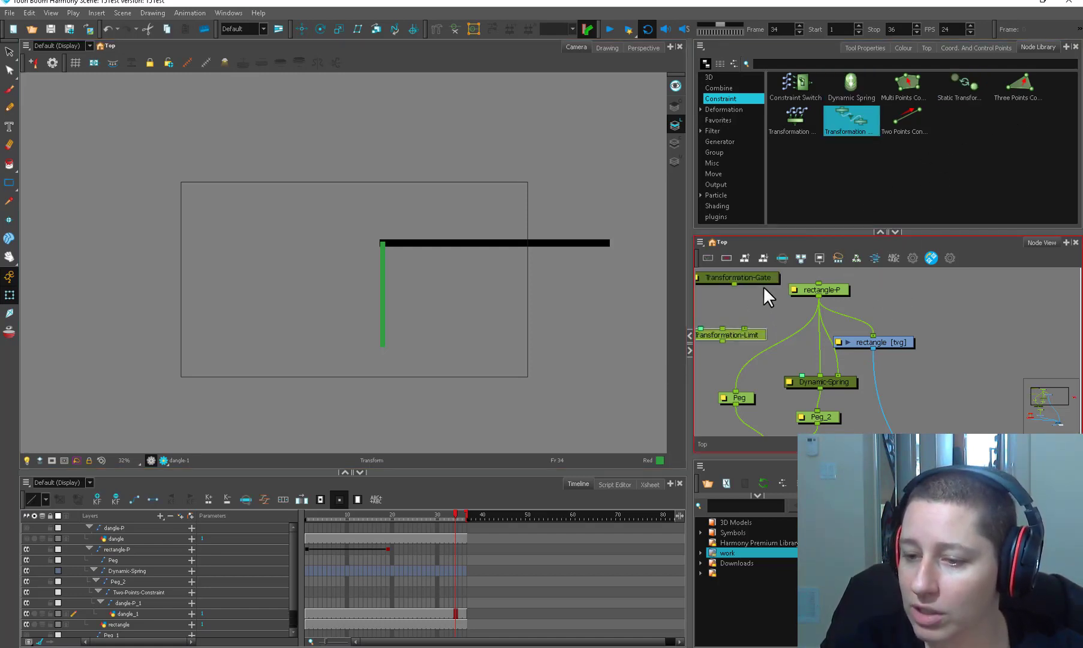
{"action": "left_click", "coordinate": [762, 281]}
{"action": "key", "text": "Delete"}
Step: Shift the rectangle drawing node aside and insert the Transformation-Limit between rectangle-P and the Dynamic-Spring
{"action": "left_click_drag", "start_coordinate": [822, 314], "coordinate": [809, 309]}
{"action": "left_click_drag", "start_coordinate": [872, 282], "coordinate": [895, 269]}
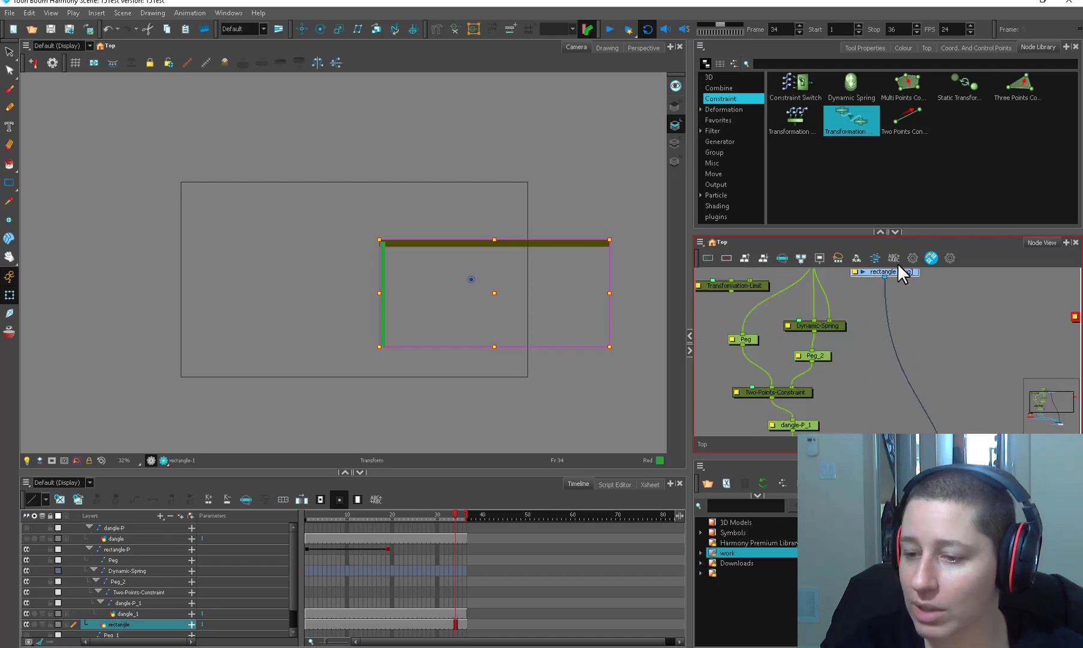
{"action": "left_click_drag", "start_coordinate": [761, 314], "coordinate": [837, 315]}
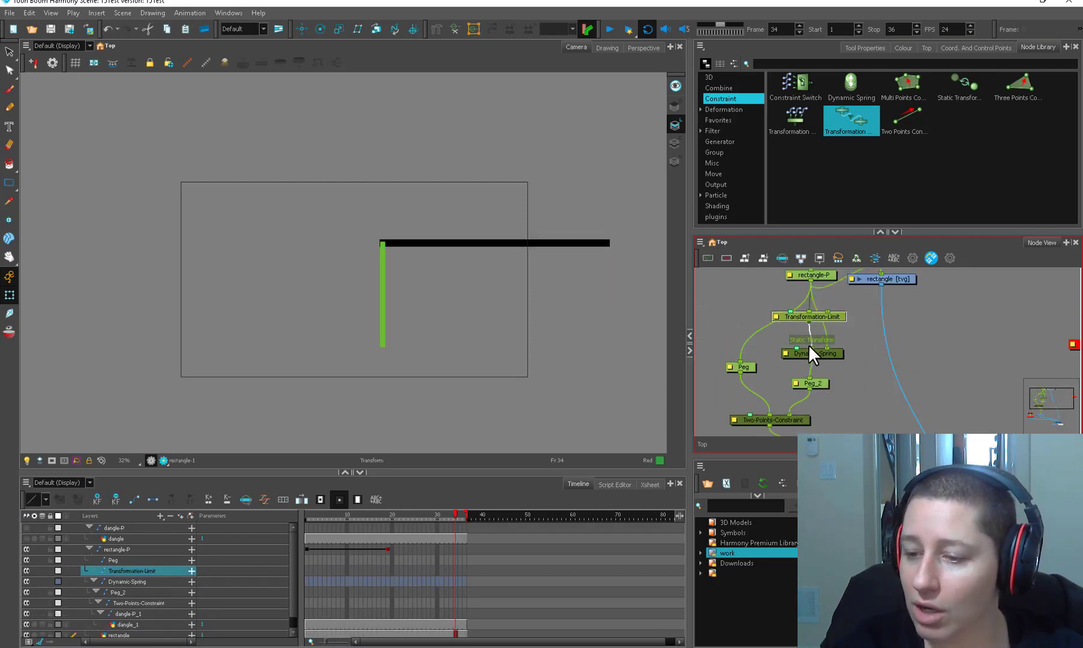
Step: Place the Transformation-Limit above both branches, feed Peg and Dynamic-Spring from it, and open its layer properties at Translate X
{"action": "mouse_move", "coordinate": [810, 321]}
{"action": "left_mouse_down"}
{"action": "mouse_move", "coordinate": [827, 348]}
{"action": "mouse_move", "coordinate": [818, 316]}
{"action": "mouse_move", "coordinate": [741, 362]}
{"action": "mouse_move", "coordinate": [792, 318]}
{"action": "left_mouse_up"}
{"action": "left_click", "coordinate": [774, 342]}
{"action": "left_click", "coordinate": [739, 323]}
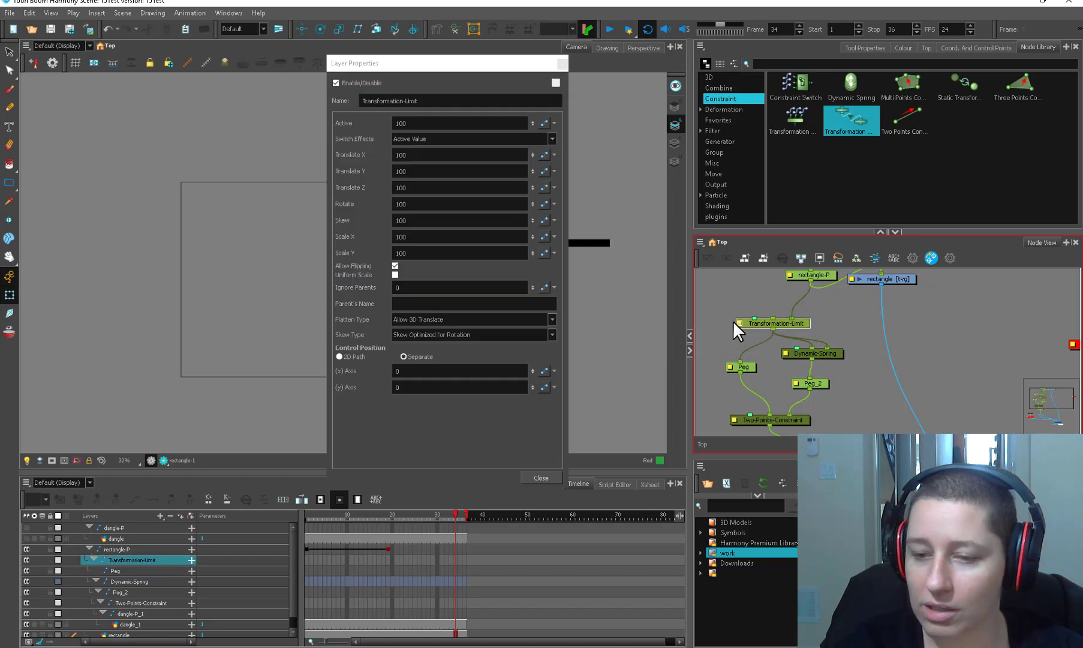
{"action": "left_click", "coordinate": [448, 157]}
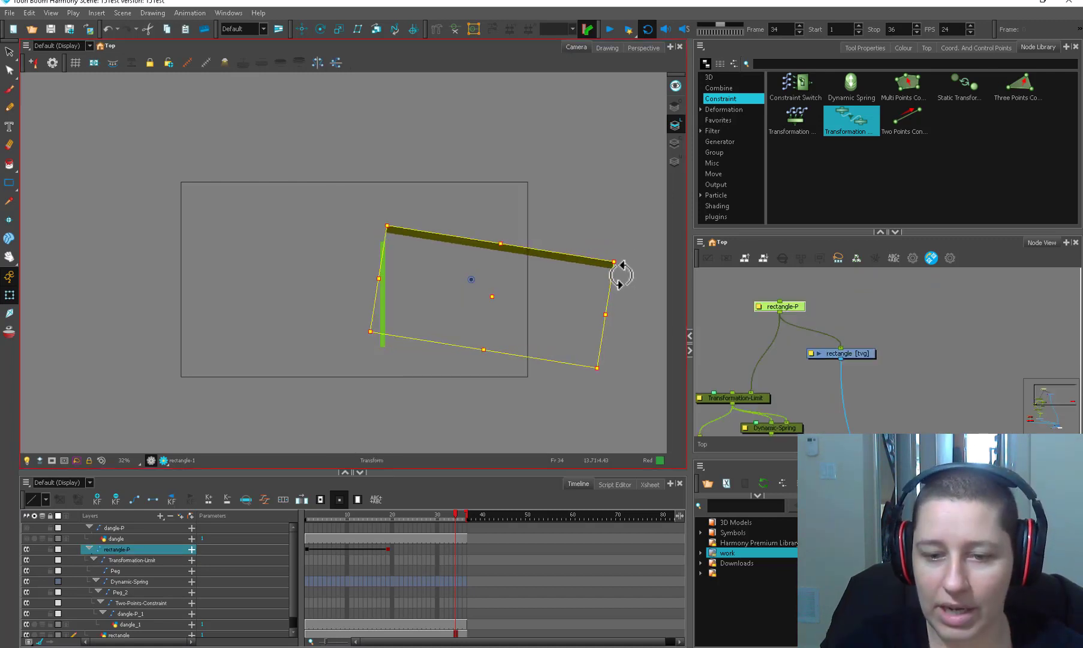
Step: Try rotating the rectangle-P peg at frame 34, restore it, and select the dangle-P_1 peg
{"action": "left_click_drag", "start_coordinate": [621, 274], "coordinate": [622, 239]}
{"action": "left_click", "coordinate": [769, 393]}
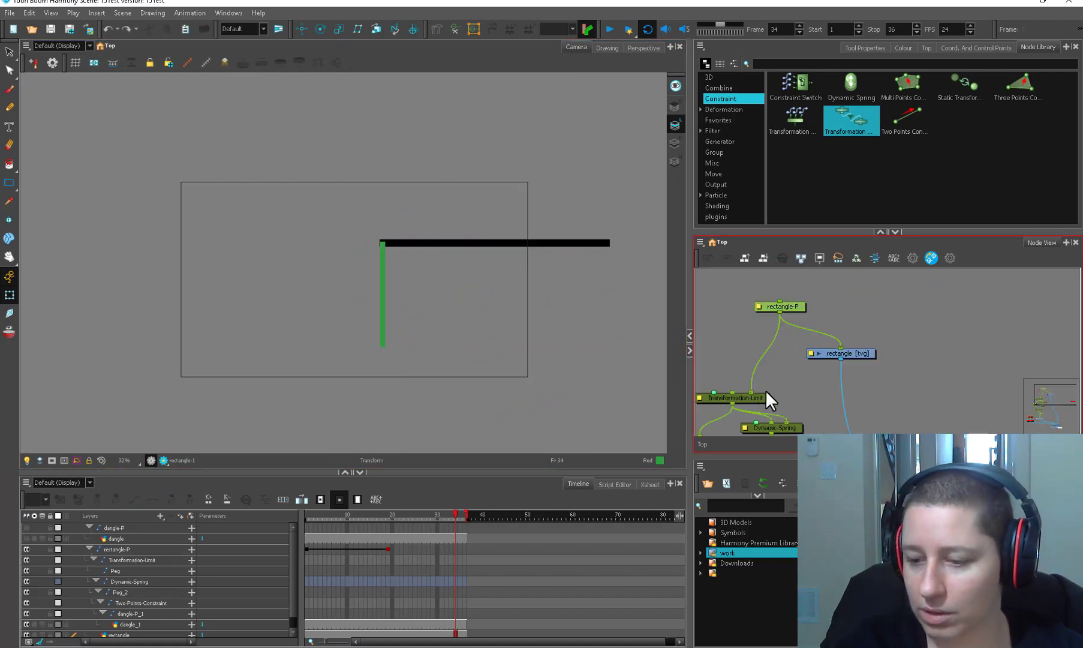
{"action": "left_click", "coordinate": [787, 307]}
{"action": "left_click", "coordinate": [803, 411]}
{"action": "left_click_drag", "start_coordinate": [803, 411], "coordinate": [826, 346]}
{"action": "left_click", "coordinate": [804, 401]}
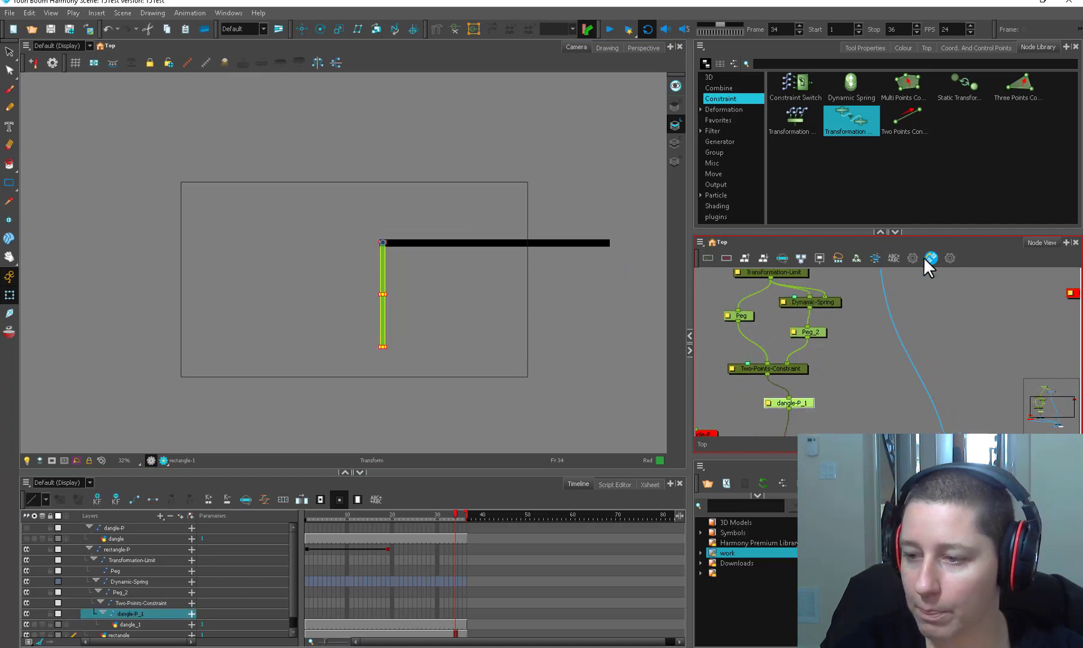
Step: Check the Transformation-Limit node, try rotating rectangle-P clockwise at frame 34, and undo the rotation
{"action": "left_click", "coordinate": [931, 258]}
{"action": "left_click", "coordinate": [497, 321]}
{"action": "left_click", "coordinate": [791, 275]}
{"action": "left_click", "coordinate": [585, 319]}
{"action": "left_click", "coordinate": [599, 289]}
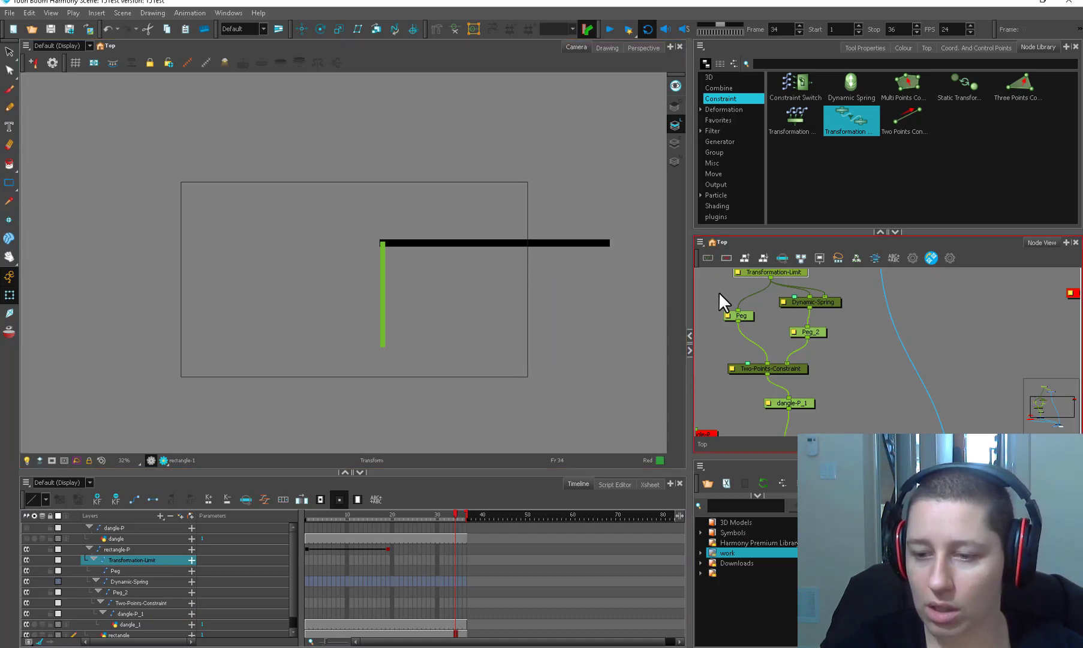
{"action": "left_click", "coordinate": [593, 241]}
{"action": "left_click", "coordinate": [798, 271]}
{"action": "left_click_drag", "start_coordinate": [616, 237], "coordinate": [579, 347]}
{"action": "key", "text": "ctrl+z"}
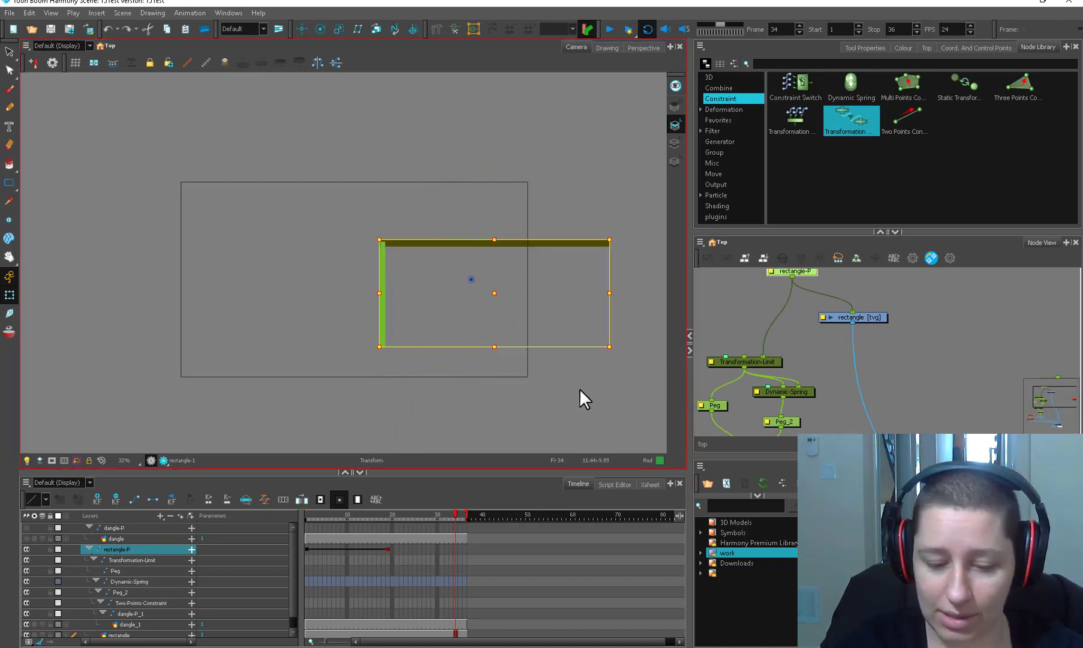
Step: Rotate the rectangle-P peg clockwise at frame 20 and play the animation from frame 1
{"action": "left_click", "coordinate": [392, 518]}
{"action": "left_click_drag", "start_coordinate": [229, 299], "coordinate": [482, 192]}
{"action": "left_click_drag", "start_coordinate": [599, 252], "coordinate": [555, 342]}
{"action": "left_click", "coordinate": [329, 517]}
{"action": "left_click_drag", "start_coordinate": [319, 514], "coordinate": [300, 514]}
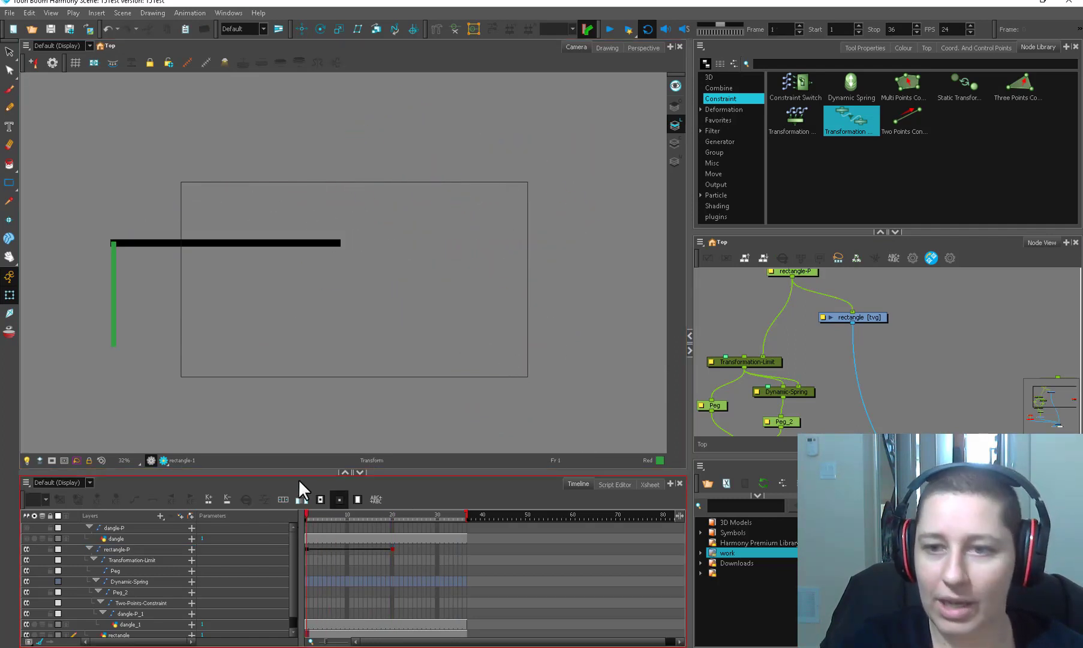
{"action": "left_click", "coordinate": [604, 34]}
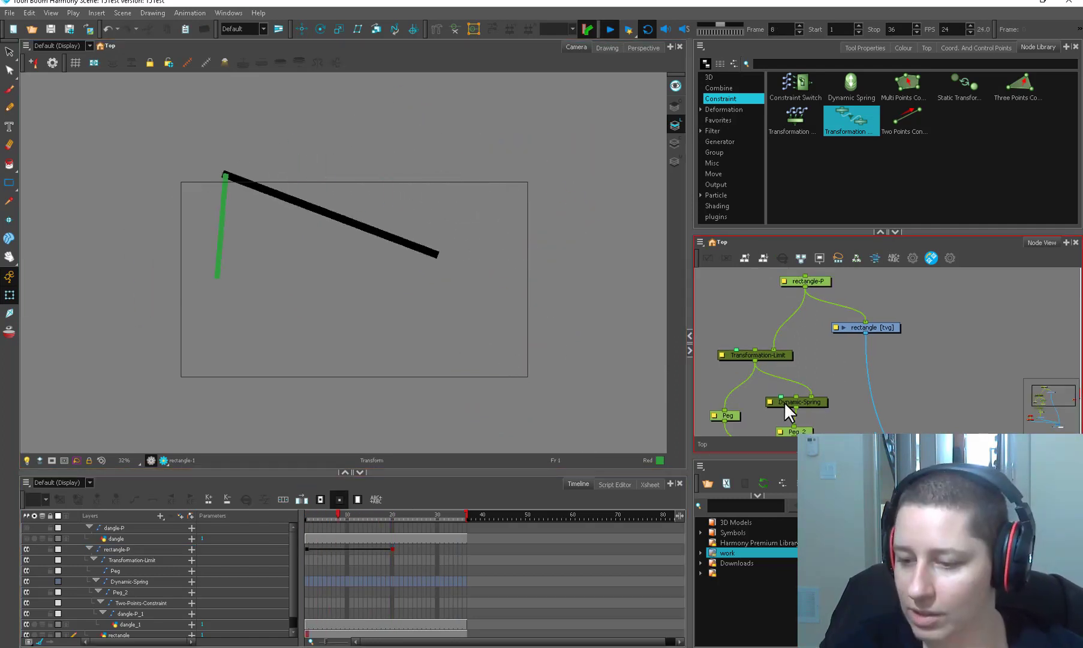
Step: Unlink the Dynamic-Spring's Active attribute from its function, set it to 100, and close the layer properties
{"action": "double_click", "coordinate": [784, 402]}
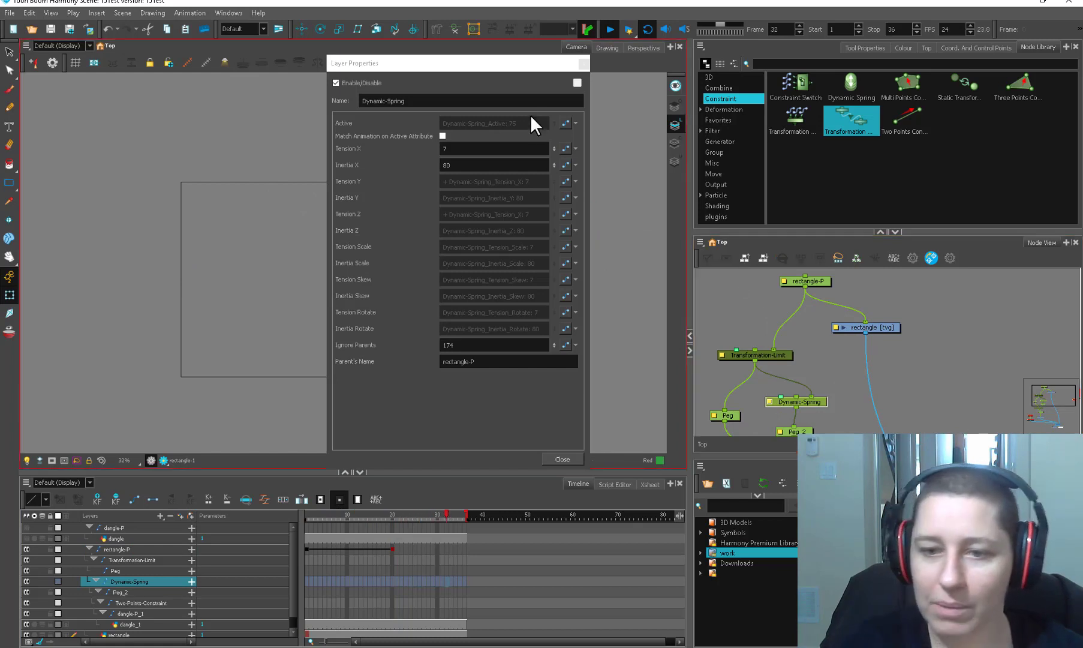
{"action": "left_click", "coordinate": [575, 122]}
{"action": "left_click", "coordinate": [579, 160]}
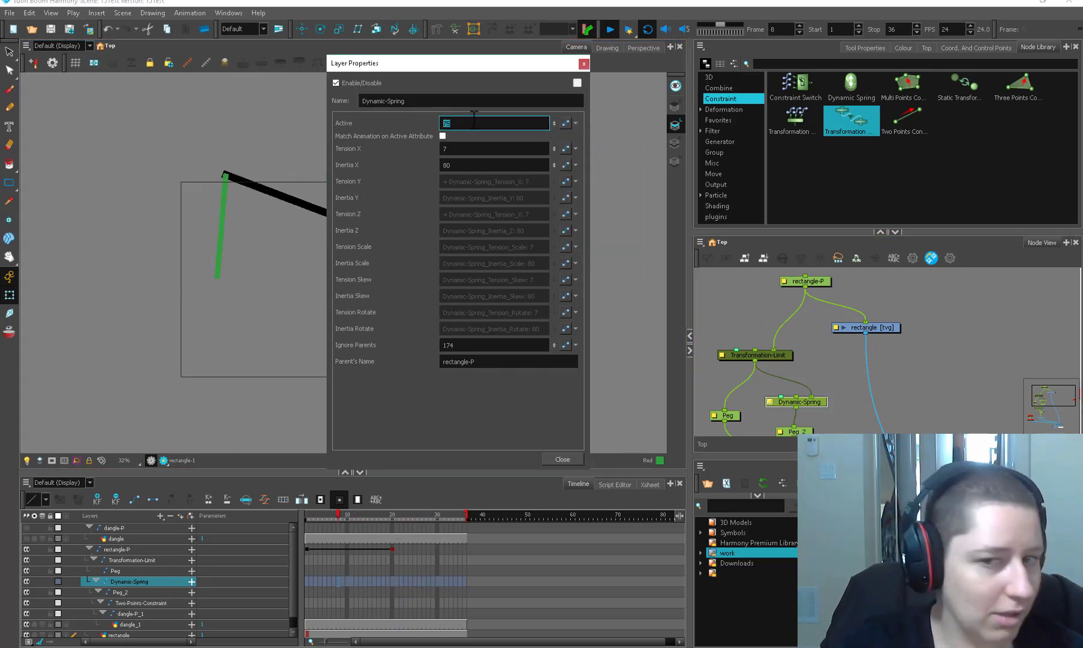
{"action": "double_click", "coordinate": [477, 123]}
{"action": "type", "text": "100"}
{"action": "left_click", "coordinate": [583, 63]}
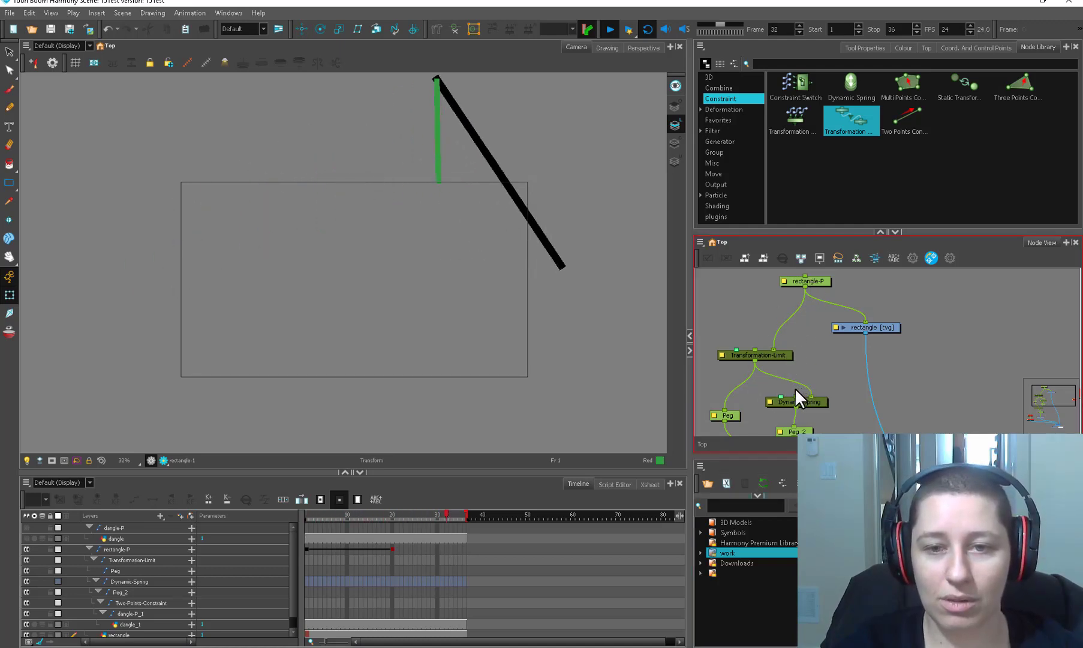
Step: Try pulling the Transformation-Limit out of the network during playback and undo the removal
{"action": "left_click_drag", "start_coordinate": [757, 353], "coordinate": [729, 310]}
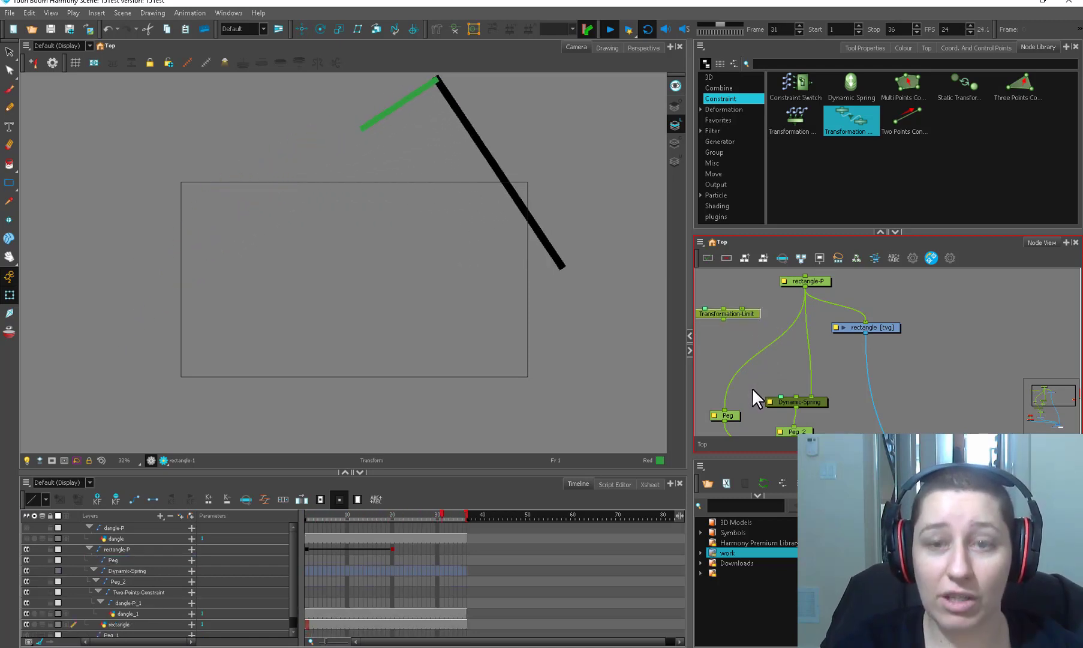
{"action": "key", "text": "ctrl+z"}
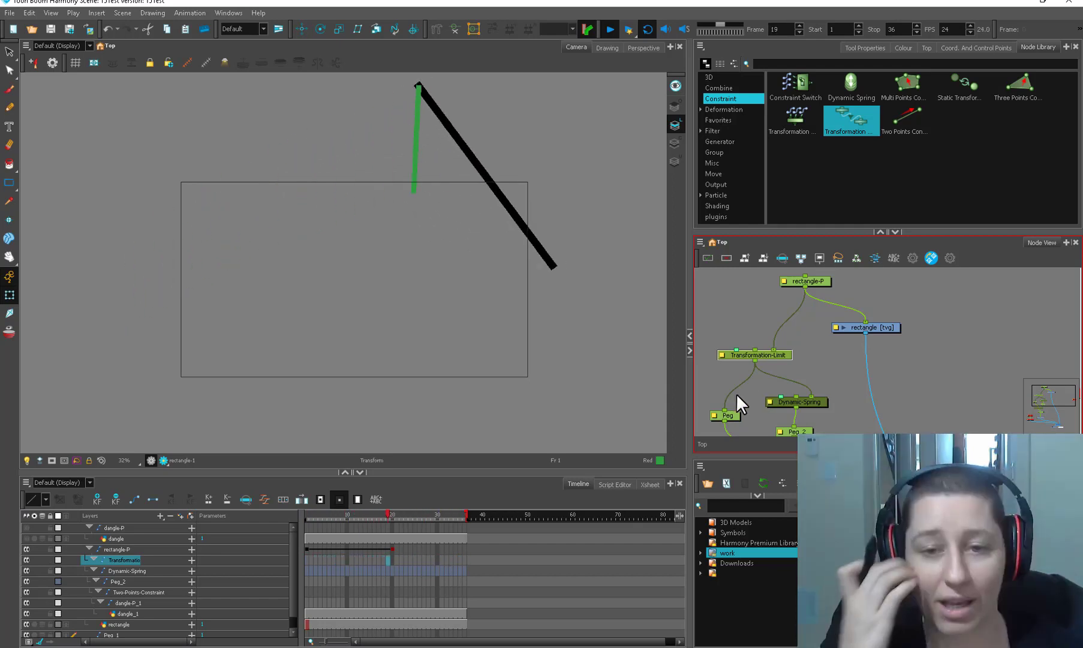
{"action": "left_click_drag", "start_coordinate": [831, 364], "coordinate": [837, 292]}
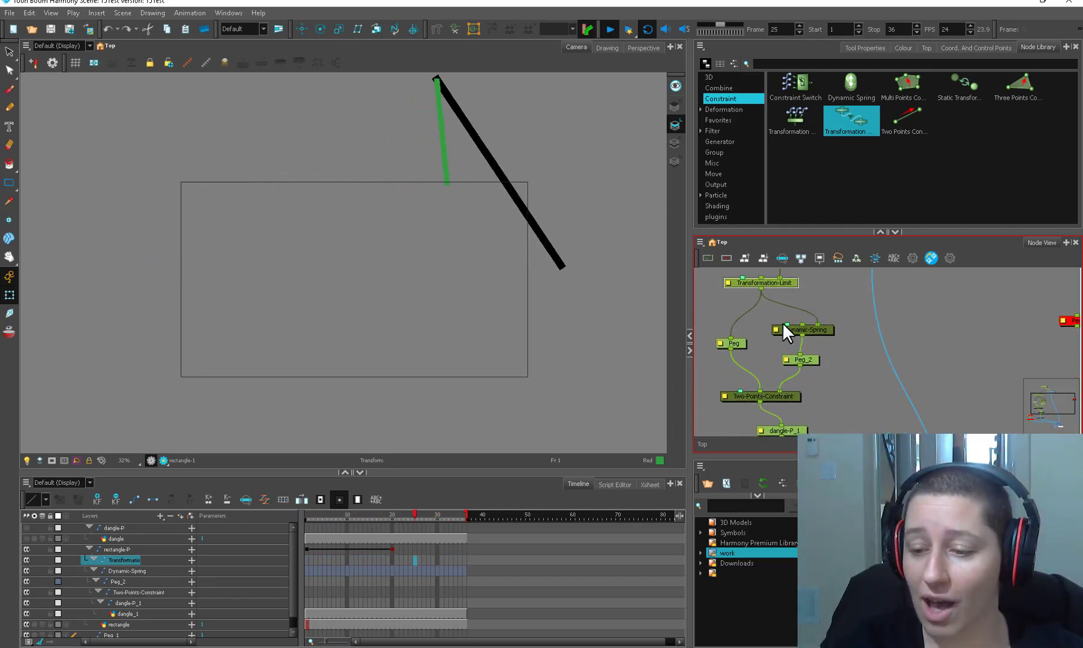
Step: Enlarge the Node View and tidy the positions of the Two-Points-Constraint, Transformation-Limit, Dynamic-Spring and Peg_2 nodes
{"action": "left_click", "coordinate": [790, 391]}
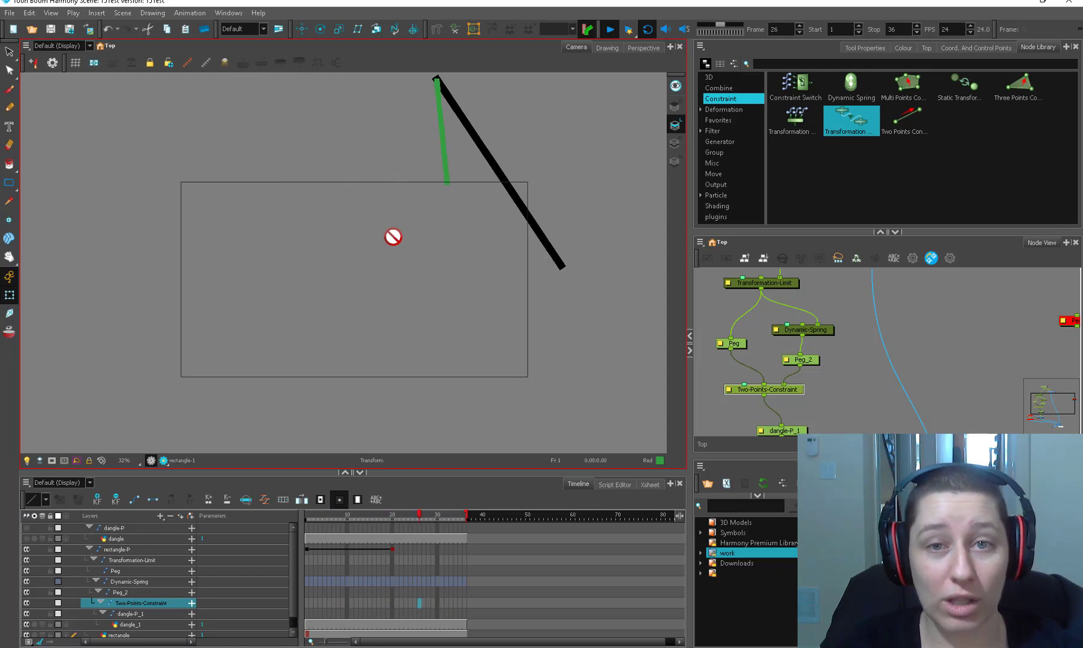
{"action": "left_click_drag", "start_coordinate": [816, 232], "coordinate": [818, 88]}
{"action": "scroll", "coordinate": [839, 283], "scroll_direction": "up", "scroll_amount": 2}
{"action": "left_click_drag", "start_coordinate": [822, 333], "coordinate": [904, 307]}
{"action": "scroll", "coordinate": [904, 307], "scroll_direction": "up", "scroll_amount": 1}
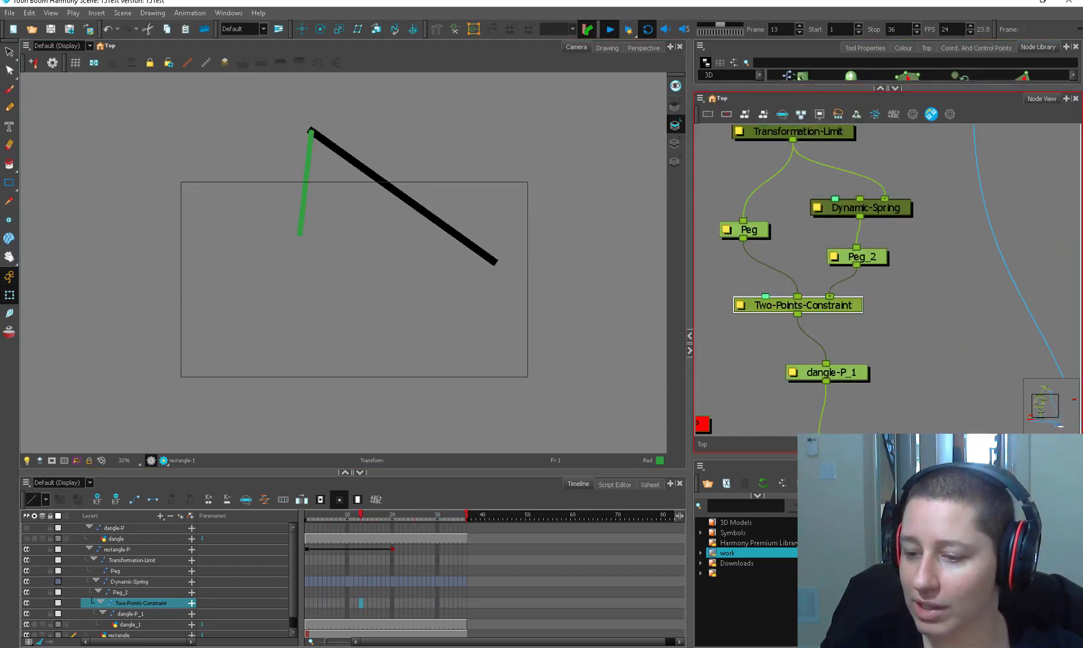
{"action": "left_click_drag", "start_coordinate": [858, 456], "coordinate": [858, 564]}
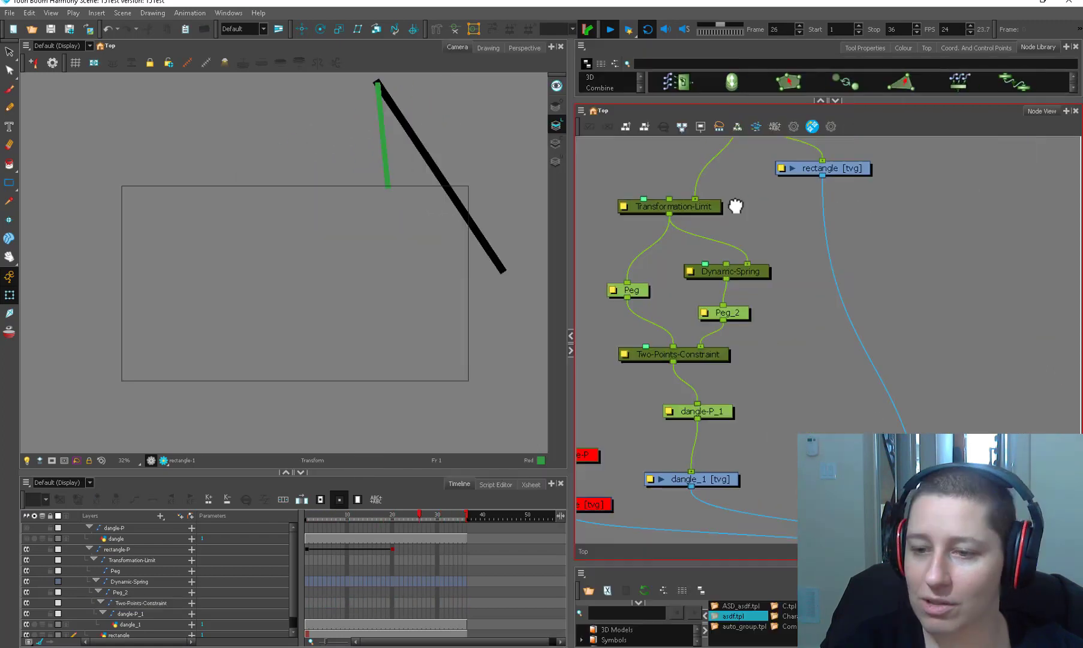
{"action": "left_click", "coordinate": [717, 193]}
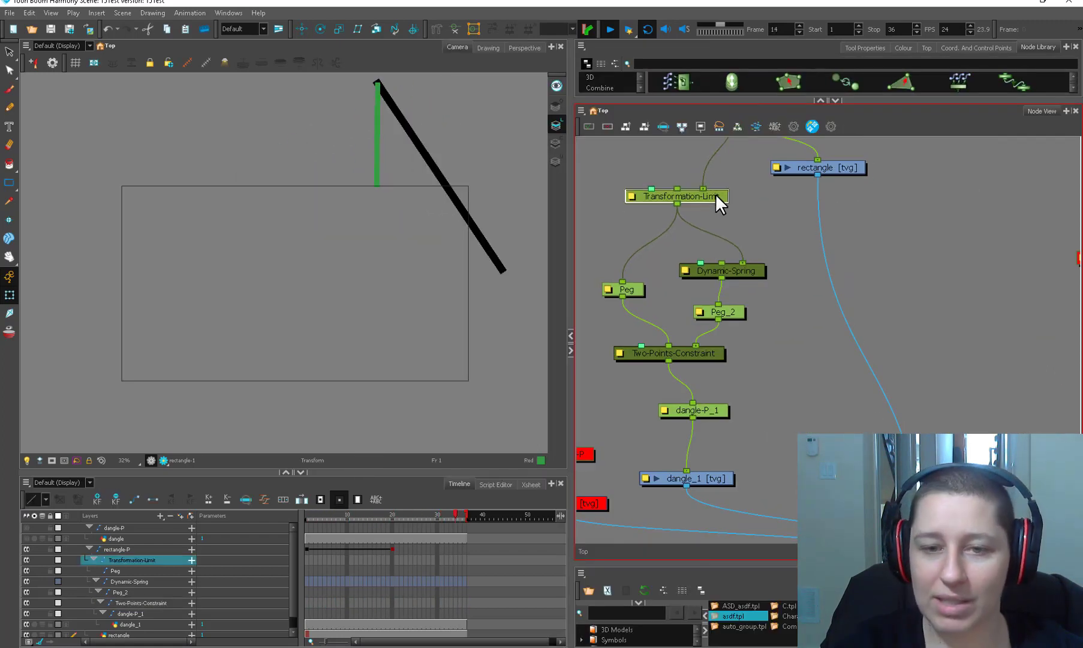
{"action": "left_click_drag", "start_coordinate": [756, 269], "coordinate": [752, 269]}
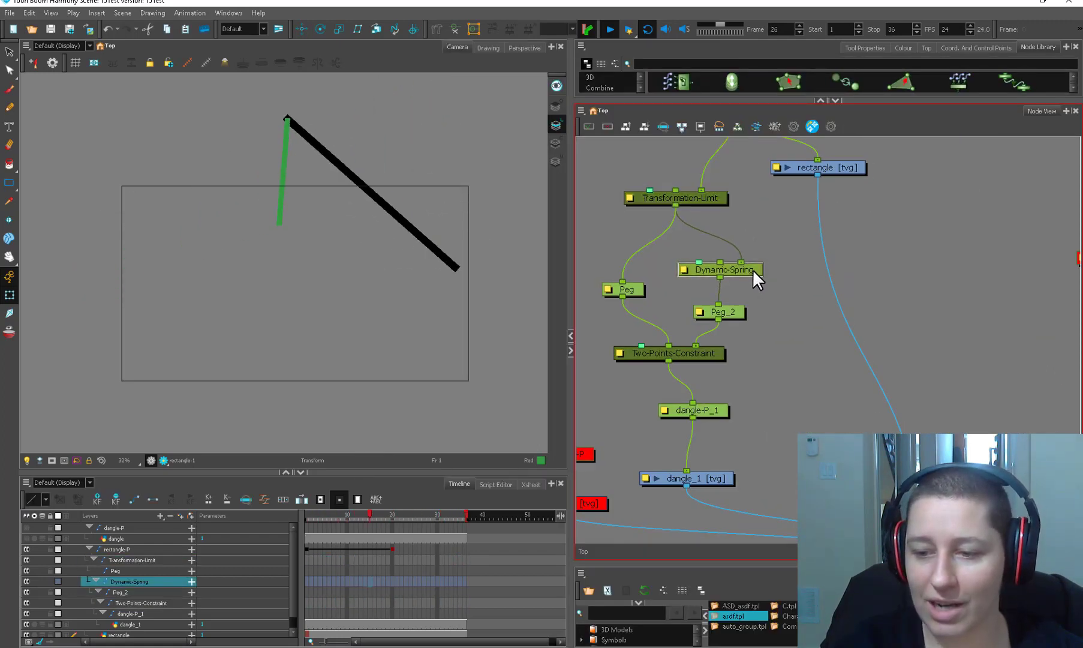
{"action": "left_click", "coordinate": [716, 351]}
{"action": "left_click_drag", "start_coordinate": [731, 318], "coordinate": [726, 313]}
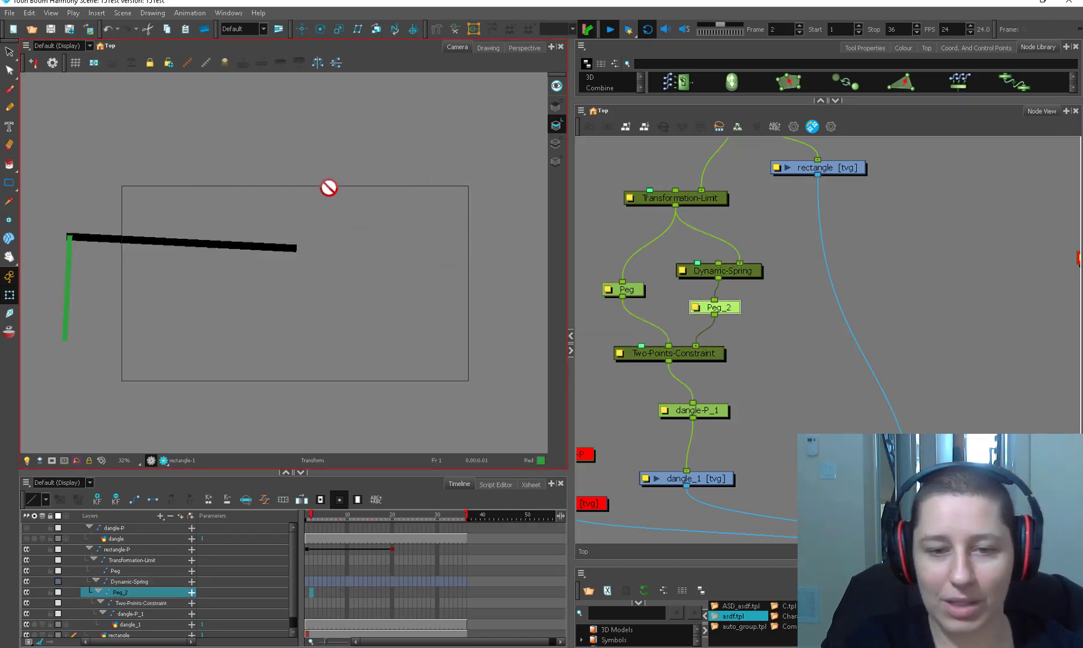
Step: Stop playback and try transforming Peg_2 on the canvas at frame 32
{"action": "left_click", "coordinate": [607, 29]}
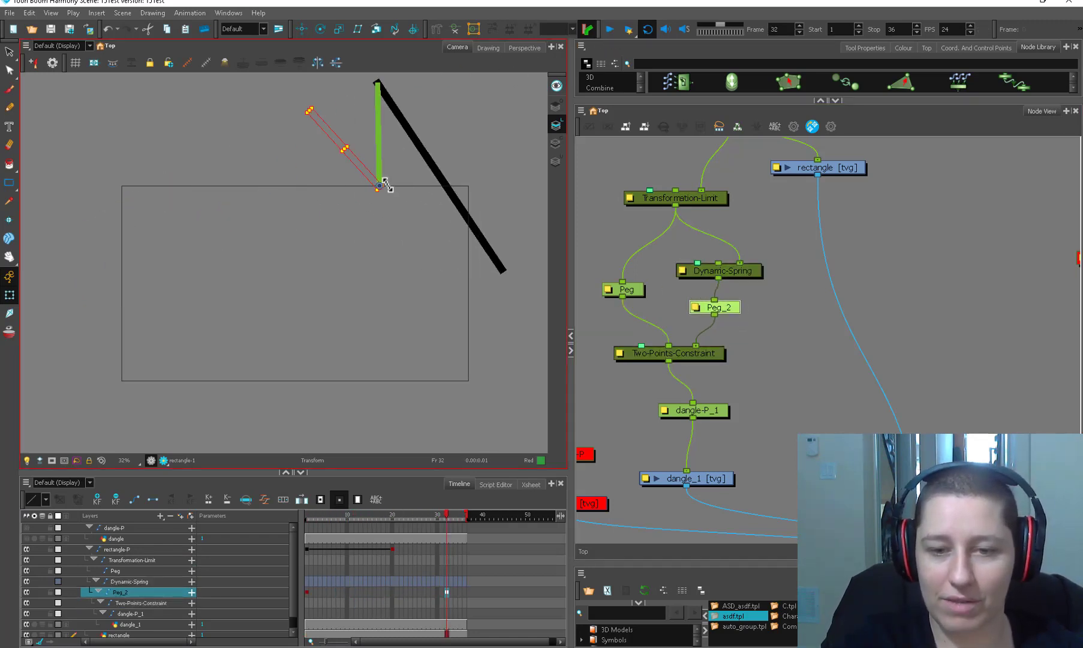
{"action": "left_click_drag", "start_coordinate": [378, 276], "coordinate": [252, 431]}
{"action": "left_click", "coordinate": [700, 291]}
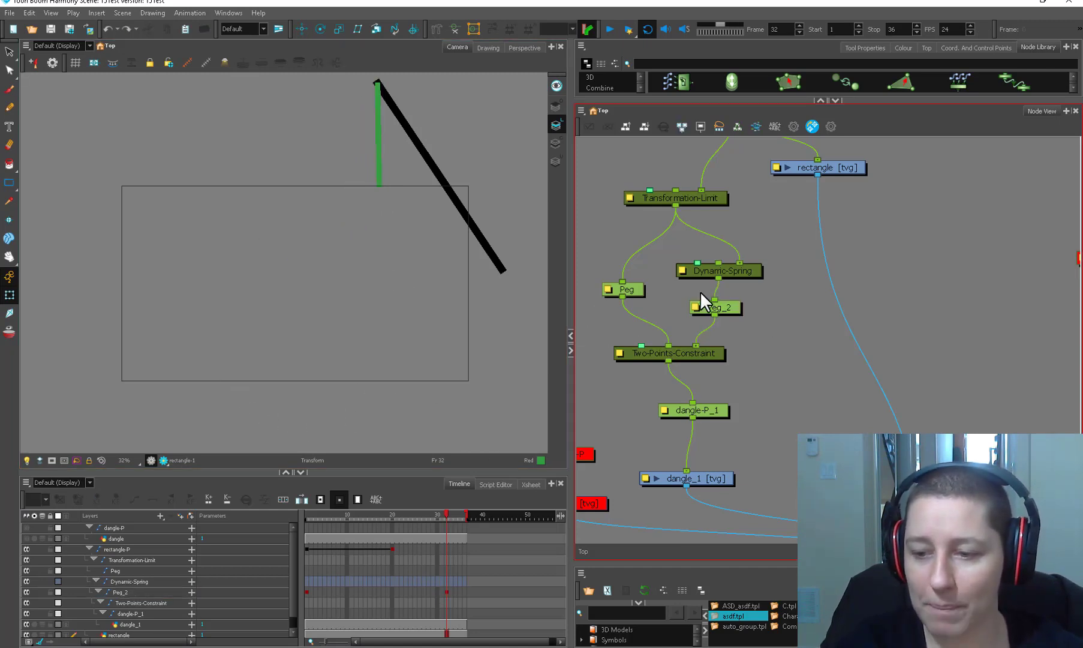
Step: Space the Dynamic-Spring away from Peg_2, try transforming the dangle-P_1 peg at frame 32, and undo that transformation
{"action": "left_click_drag", "start_coordinate": [750, 273], "coordinate": [742, 251]}
{"action": "left_click", "coordinate": [703, 399]}
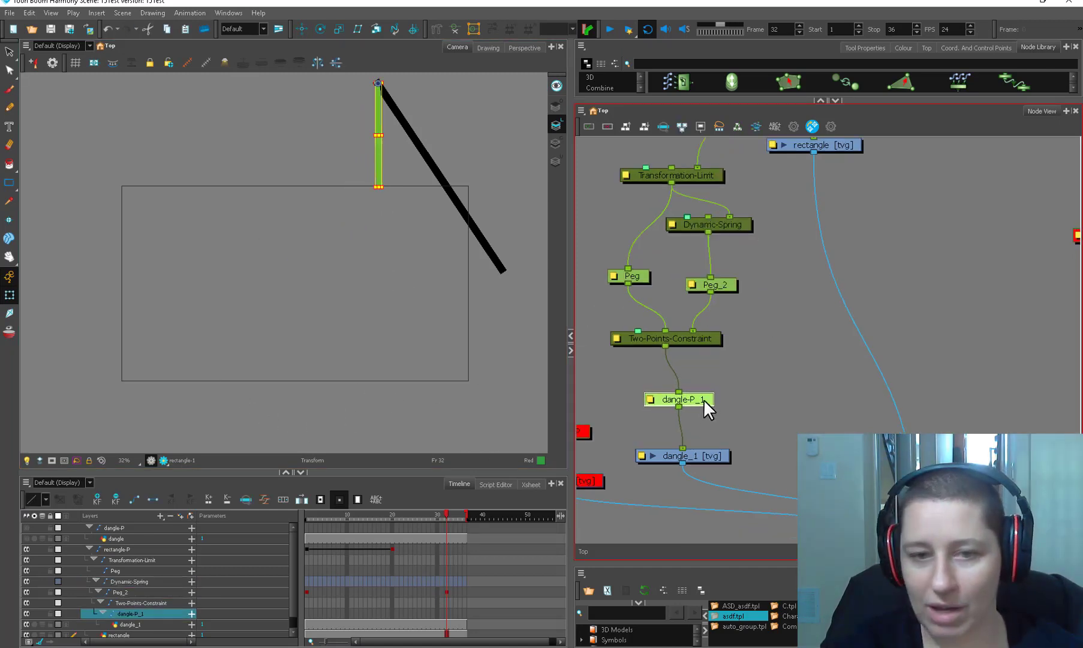
{"action": "left_click_drag", "start_coordinate": [543, 345], "coordinate": [330, 446]}
{"action": "key", "text": "ctrl+z"}
Step: Group the Transformation-Limit, Dynamic-Spring, Peg, Peg_2 and Two-Points-Constraint nodes and name the group Spring
{"action": "left_click", "coordinate": [717, 455]}
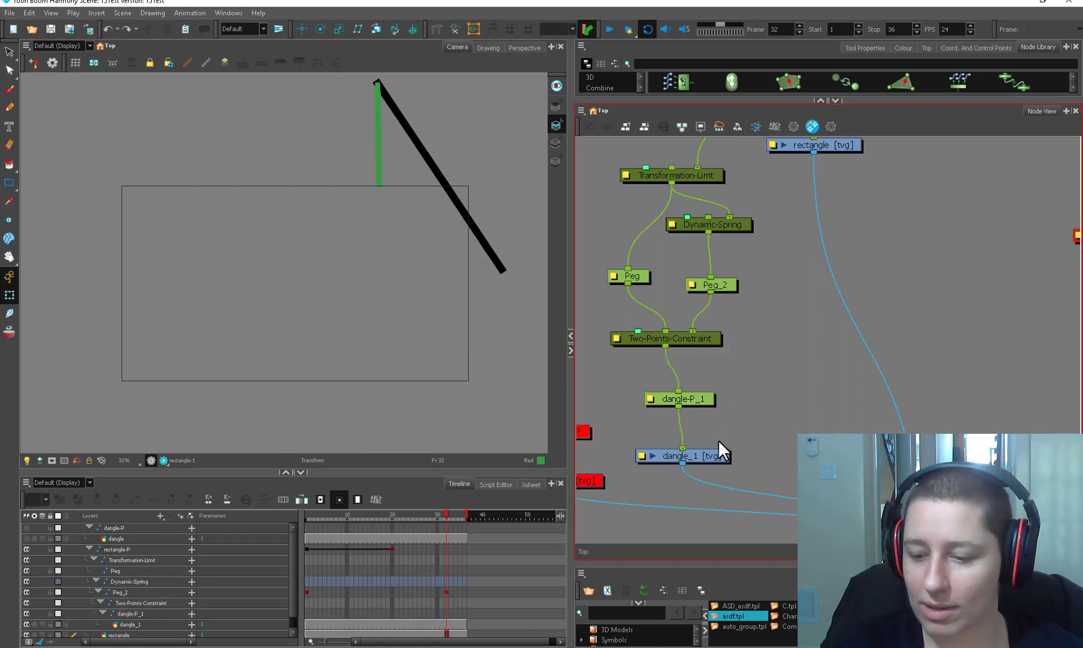
{"action": "scroll", "coordinate": [774, 363], "scroll_direction": "down", "scroll_amount": 2}
{"action": "scroll", "coordinate": [759, 373], "scroll_direction": "down", "scroll_amount": 1}
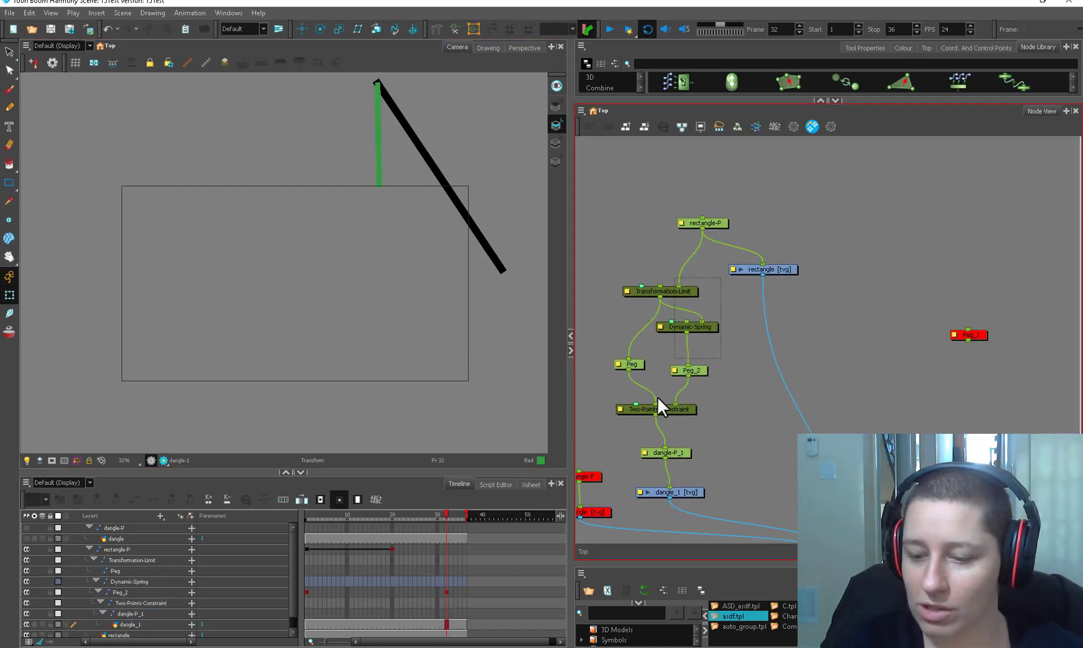
{"action": "left_click_drag", "start_coordinate": [620, 458], "coordinate": [618, 456]}
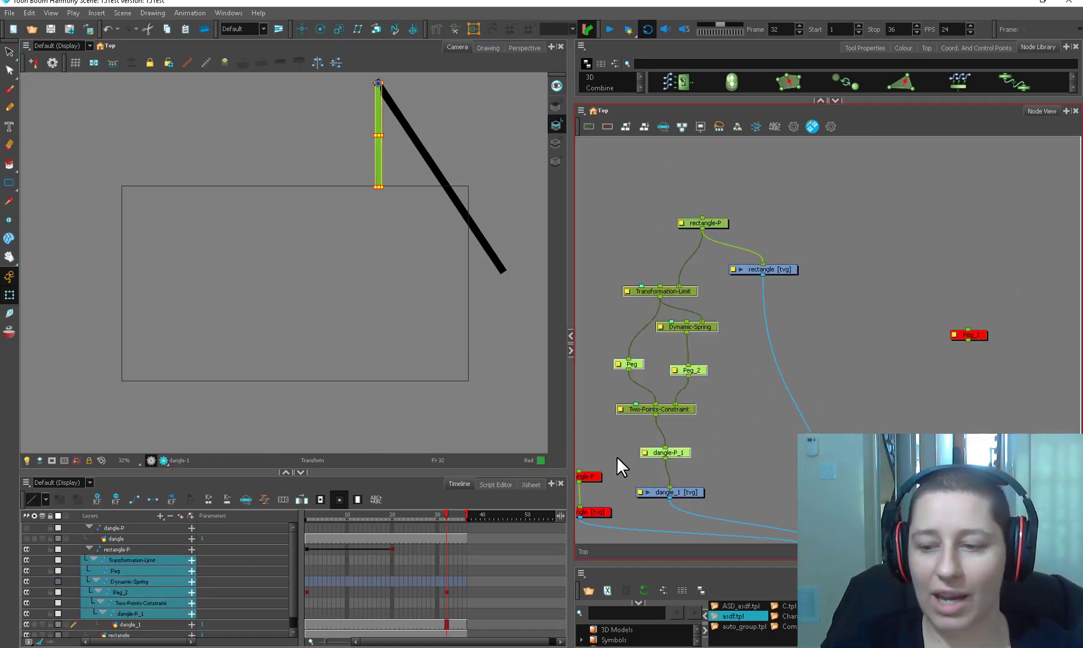
{"action": "left_click_drag", "start_coordinate": [727, 285], "coordinate": [626, 413]}
{"action": "key", "text": "ctrl+g"}
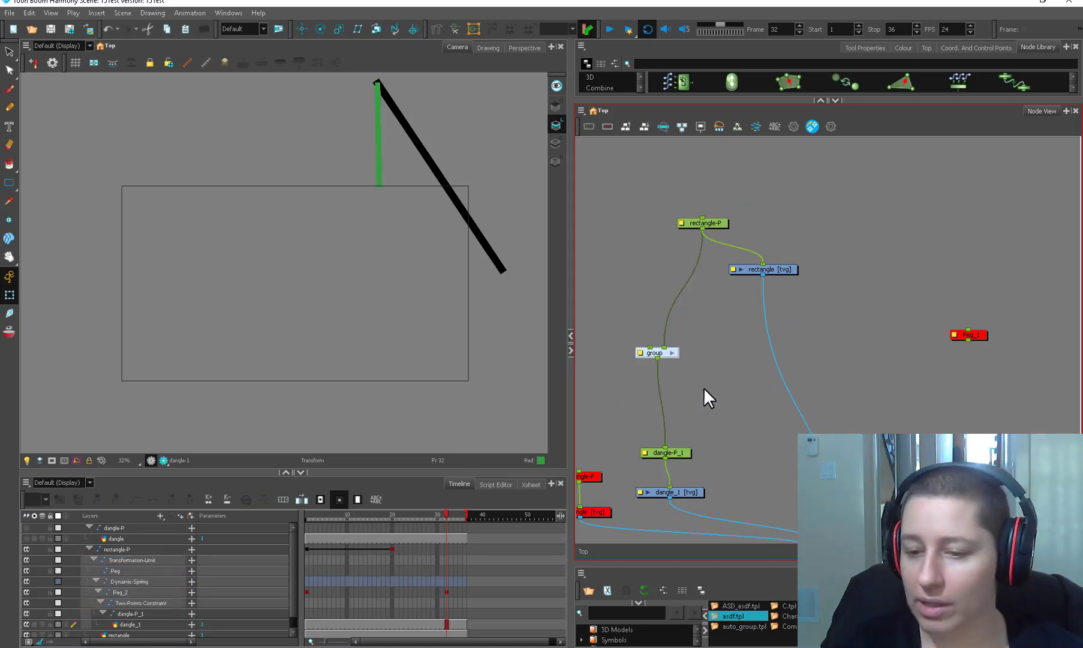
{"action": "type", "text": "Spring"}
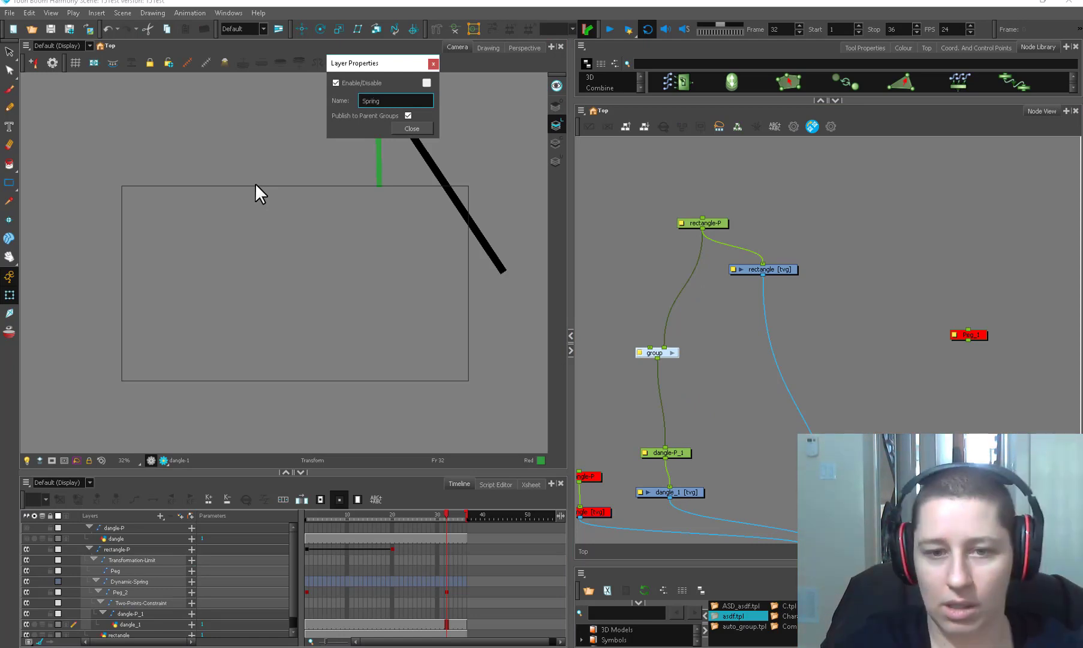
{"action": "left_click", "coordinate": [412, 129]}
Step: Enter the Spring group and spread out its Multi-Port-In, Transformation-Limit, peg and constraint nodes to reveal the cables
{"action": "left_click", "coordinate": [673, 353]}
{"action": "left_click_drag", "start_coordinate": [907, 328], "coordinate": [725, 392]}
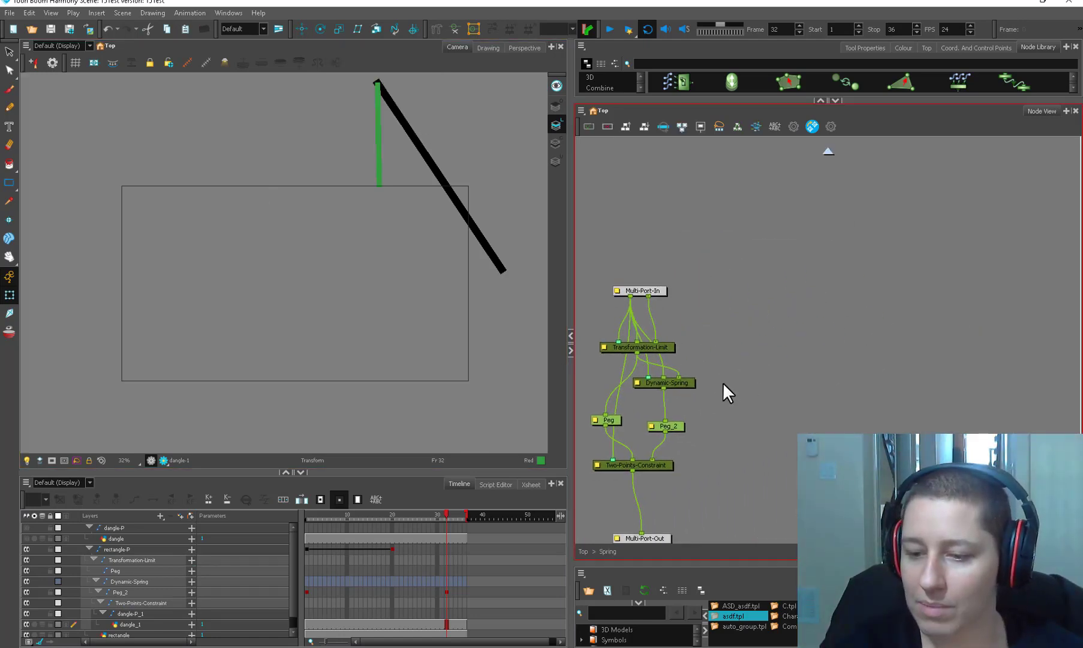
{"action": "scroll", "coordinate": [719, 387], "scroll_direction": "up", "scroll_amount": 1}
{"action": "left_click_drag", "start_coordinate": [658, 339], "coordinate": [741, 332]}
{"action": "left_click_drag", "start_coordinate": [648, 276], "coordinate": [692, 204]}
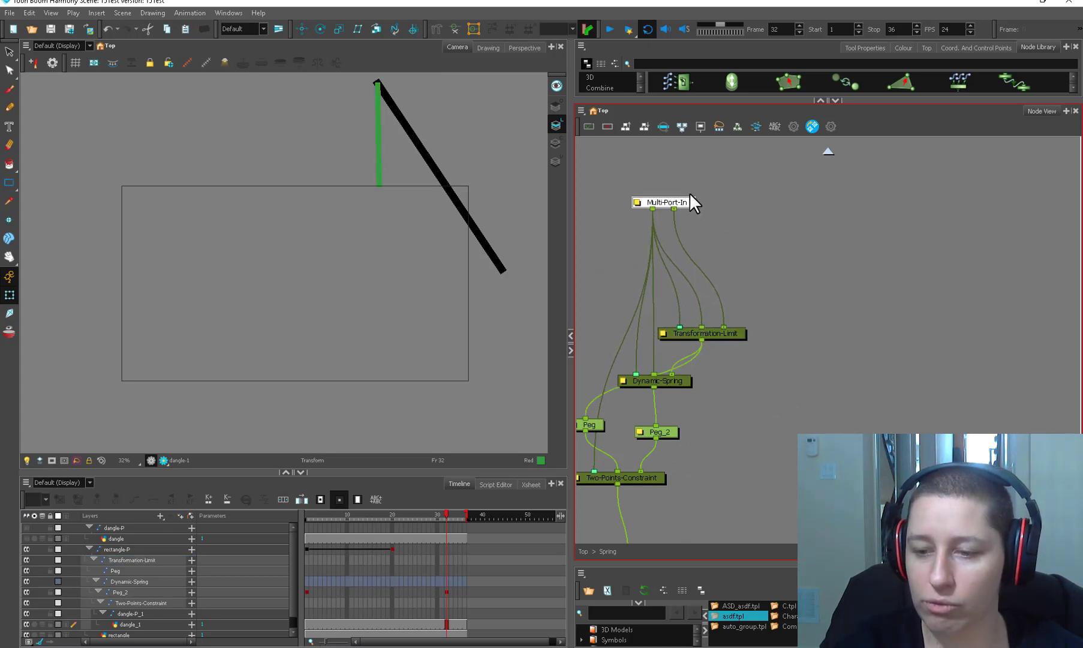
{"action": "left_click_drag", "start_coordinate": [653, 480], "coordinate": [649, 488]}
{"action": "left_click_drag", "start_coordinate": [605, 424], "coordinate": [718, 432]}
{"action": "left_click", "coordinate": [702, 431]}
{"action": "left_click_drag", "start_coordinate": [726, 391], "coordinate": [790, 432]}
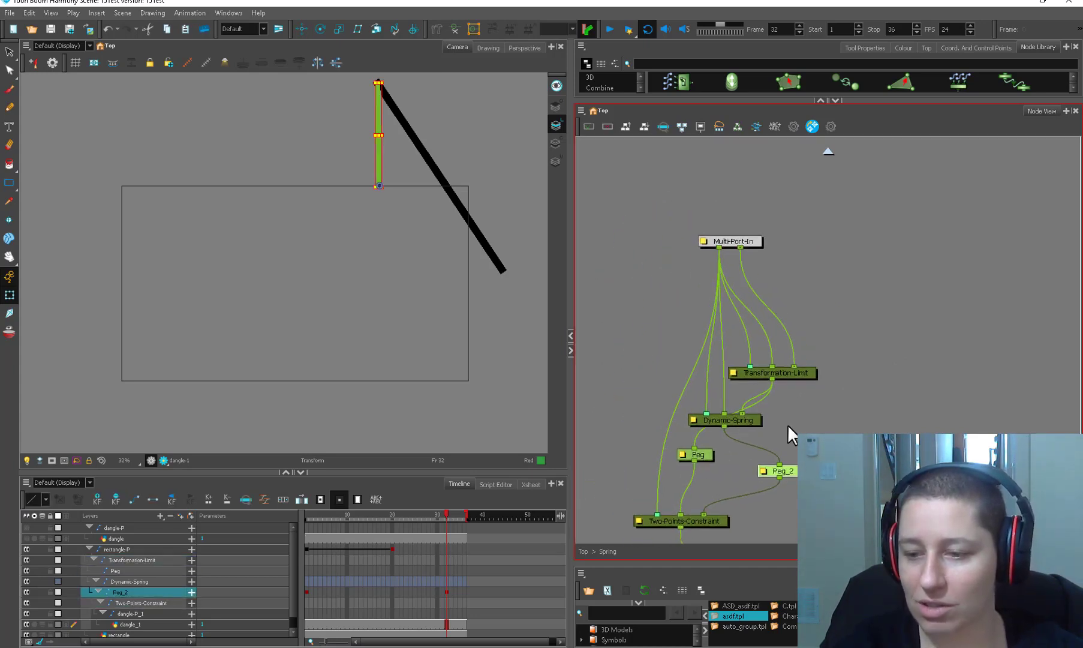
{"action": "left_click", "coordinate": [746, 242]}
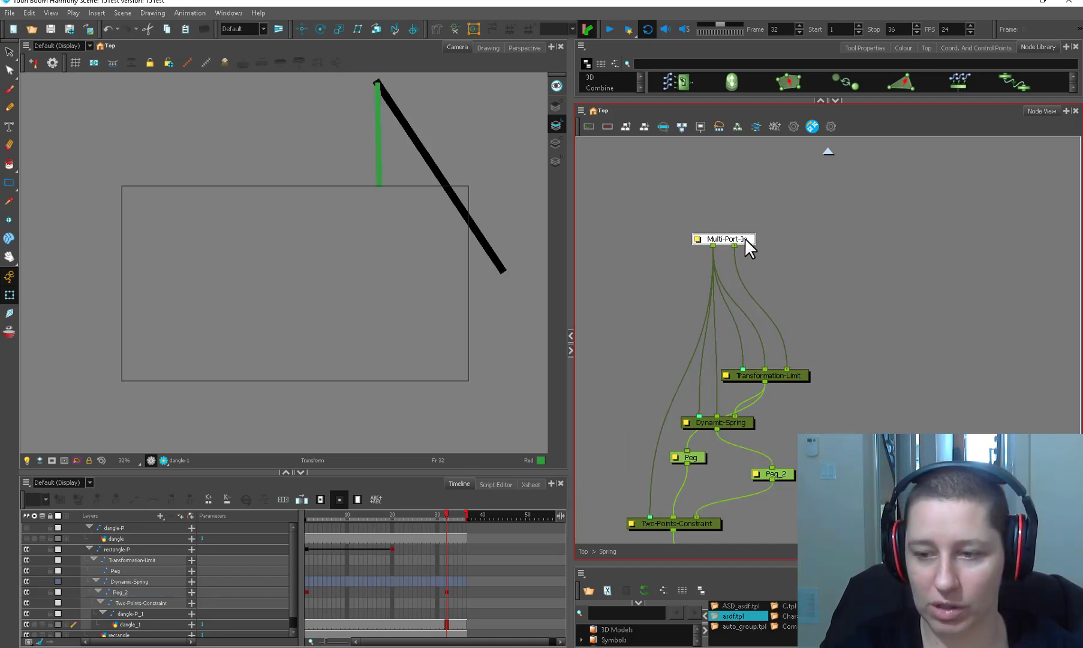
Step: Remove the extra cables from Multi-Port-In's first port, keep it wired to the Switch inputs of Dynamic-Spring and Two-Points-Constraint, and tidy the nodes
{"action": "left_click_drag", "start_coordinate": [743, 355], "coordinate": [714, 337]}
{"action": "left_click_drag", "start_coordinate": [704, 357], "coordinate": [706, 344]}
{"action": "left_click_drag", "start_coordinate": [689, 362], "coordinate": [700, 337]}
{"action": "left_click_drag", "start_coordinate": [700, 416], "coordinate": [644, 524]}
{"action": "left_click_drag", "start_coordinate": [699, 527], "coordinate": [705, 524]}
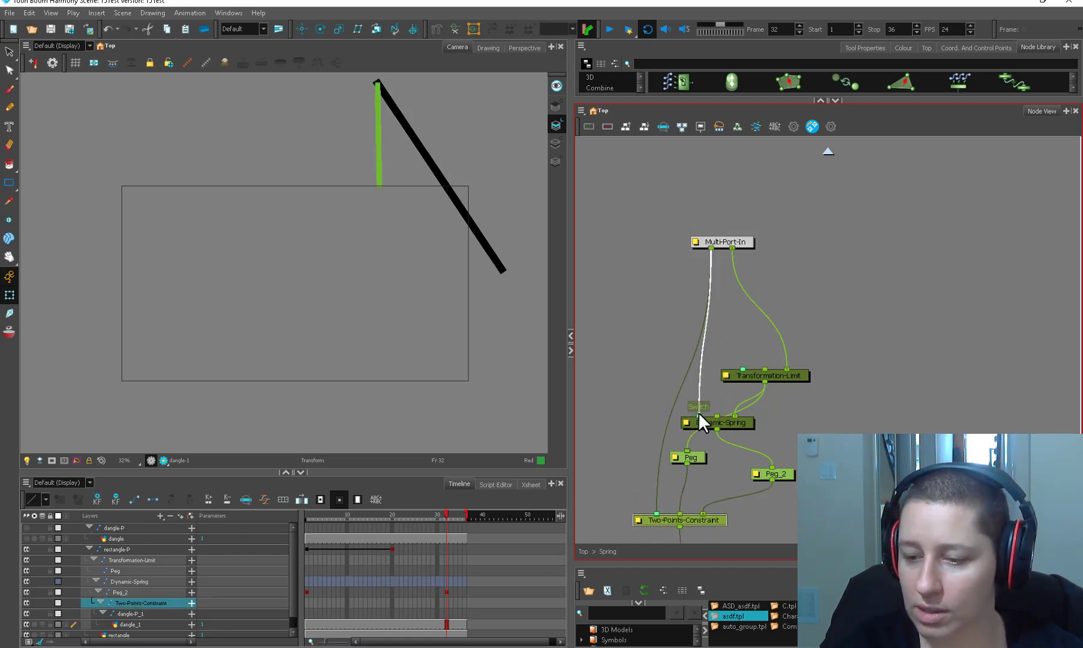
{"action": "left_click_drag", "start_coordinate": [712, 249], "coordinate": [824, 349]}
{"action": "left_click_drag", "start_coordinate": [750, 422], "coordinate": [822, 416]}
{"action": "left_click", "coordinate": [792, 470]}
{"action": "left_click", "coordinate": [735, 474]}
{"action": "left_click", "coordinate": [690, 457]}
Step: Add a Constraint-Switch node at the Top level, connect it to the Spring group's first input, and open its layer properties
{"action": "left_click", "coordinate": [584, 552]}
{"action": "left_click_drag", "start_coordinate": [847, 368], "coordinate": [755, 413]}
{"action": "left_click_drag", "start_coordinate": [745, 101], "coordinate": [753, 237]}
{"action": "left_click_drag", "start_coordinate": [677, 84], "coordinate": [703, 414]}
{"action": "left_click_drag", "start_coordinate": [719, 456], "coordinate": [726, 455]}
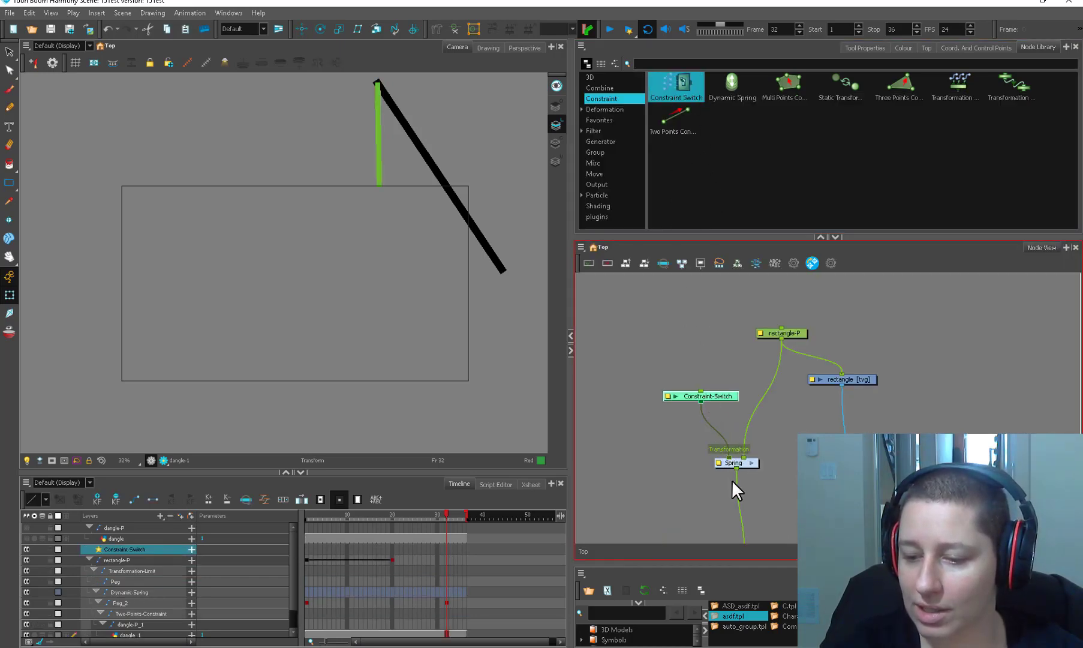
{"action": "left_click_drag", "start_coordinate": [712, 400], "coordinate": [708, 417]}
{"action": "left_click", "coordinate": [660, 417]}
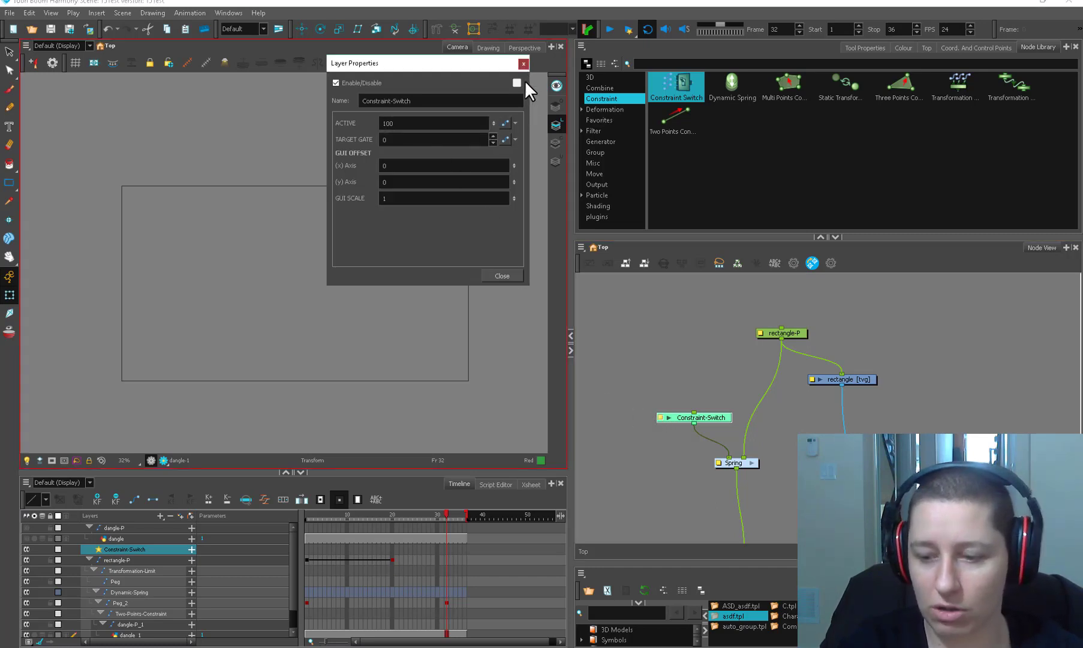
Step: Close the Constraint-Switch layer properties and return the playhead to frame 1
{"action": "left_click", "coordinate": [523, 63]}
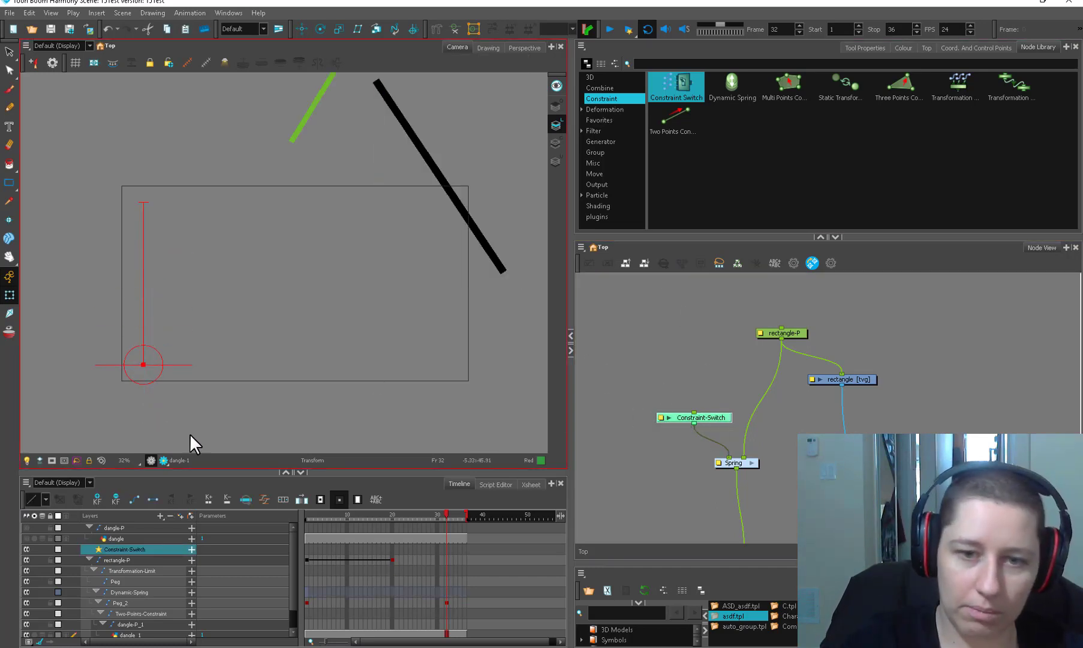
{"action": "scroll", "coordinate": [461, 272], "scroll_direction": "down", "scroll_amount": 1}
{"action": "left_click", "coordinate": [337, 515]}
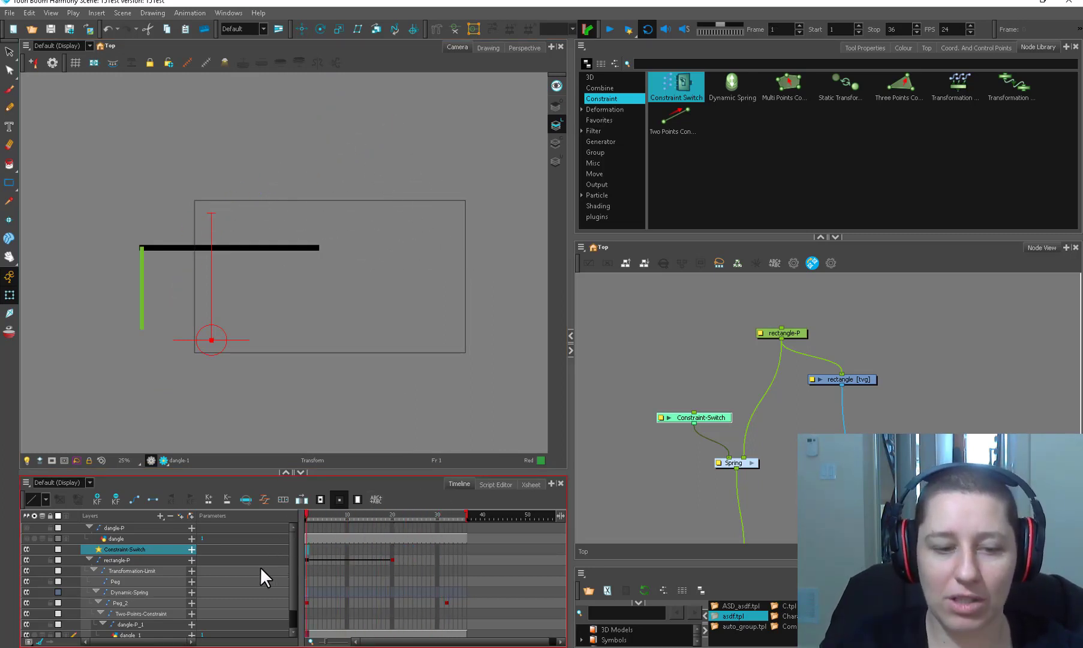
{"action": "left_click", "coordinate": [718, 400]}
{"action": "mouse_move", "coordinate": [336, 516]}
{"action": "left_mouse_down"}
{"action": "mouse_move", "coordinate": [458, 517]}
{"action": "mouse_move", "coordinate": [328, 538]}
{"action": "mouse_move", "coordinate": [414, 526]}
{"action": "mouse_move", "coordinate": [290, 567]}
{"action": "left_mouse_up"}
{"action": "left_click_drag", "start_coordinate": [729, 400], "coordinate": [691, 434]}
{"action": "left_click_drag", "start_coordinate": [769, 399], "coordinate": [719, 401]}
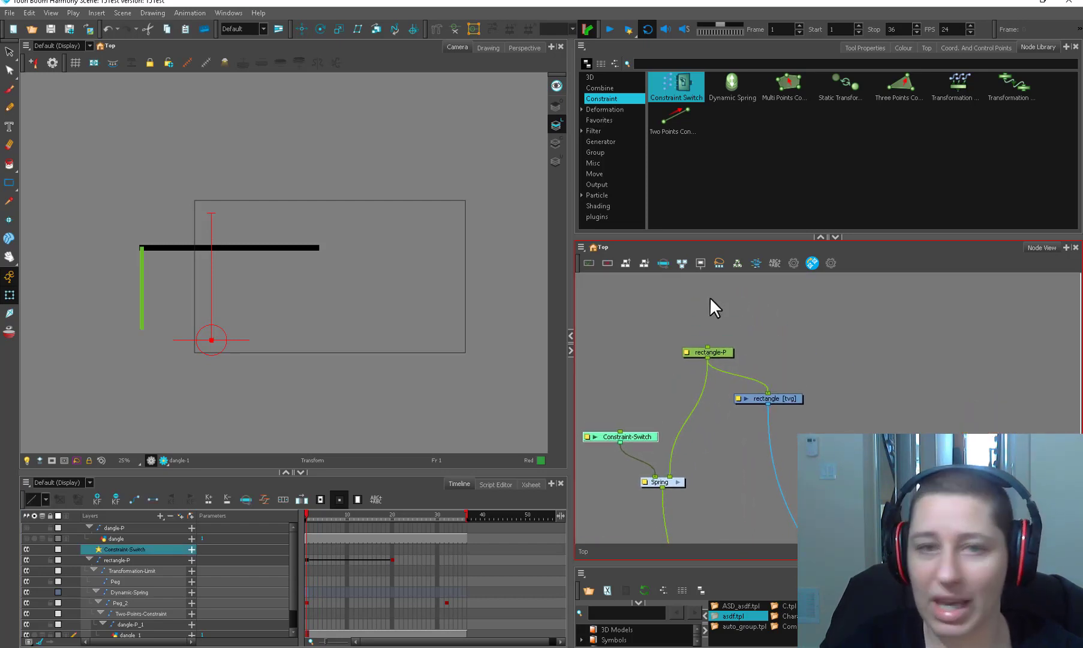
Step: Enter the Spring group to review how its ports connect to the constraint nodes, and return to the Top level
{"action": "left_click", "coordinate": [659, 413]}
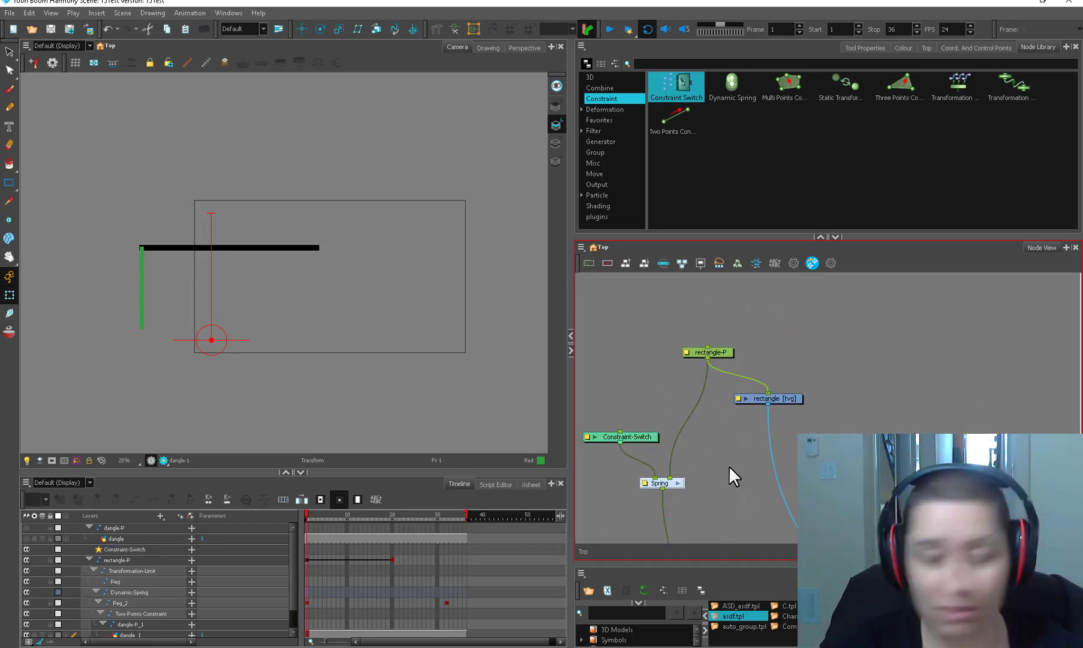
{"action": "left_click", "coordinate": [678, 483]}
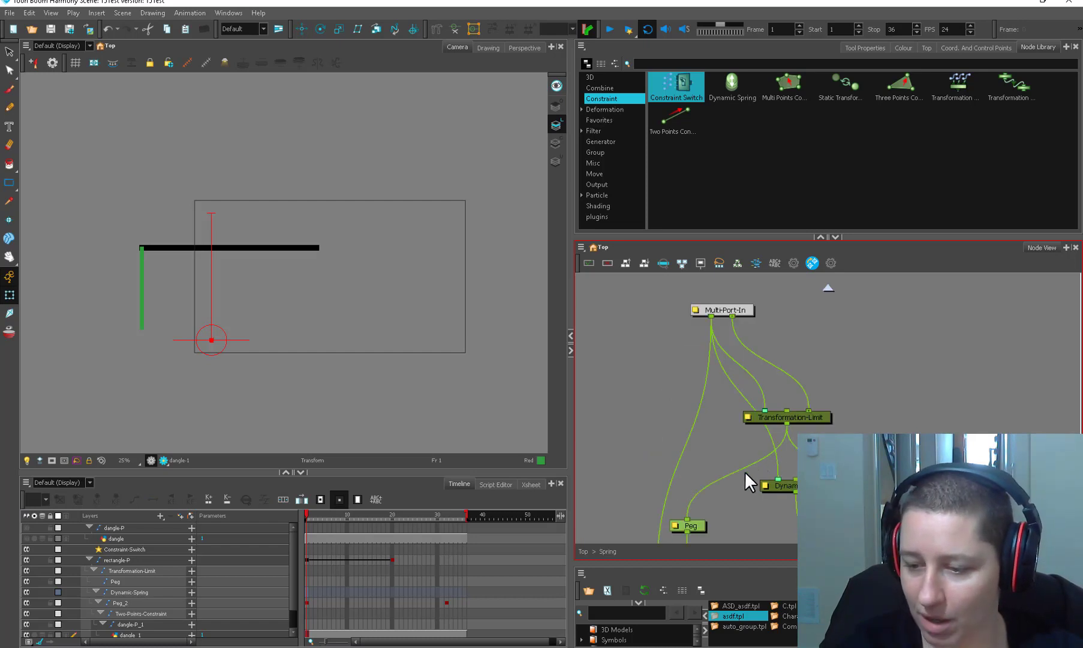
{"action": "scroll", "coordinate": [714, 420], "scroll_direction": "up", "scroll_amount": 3}
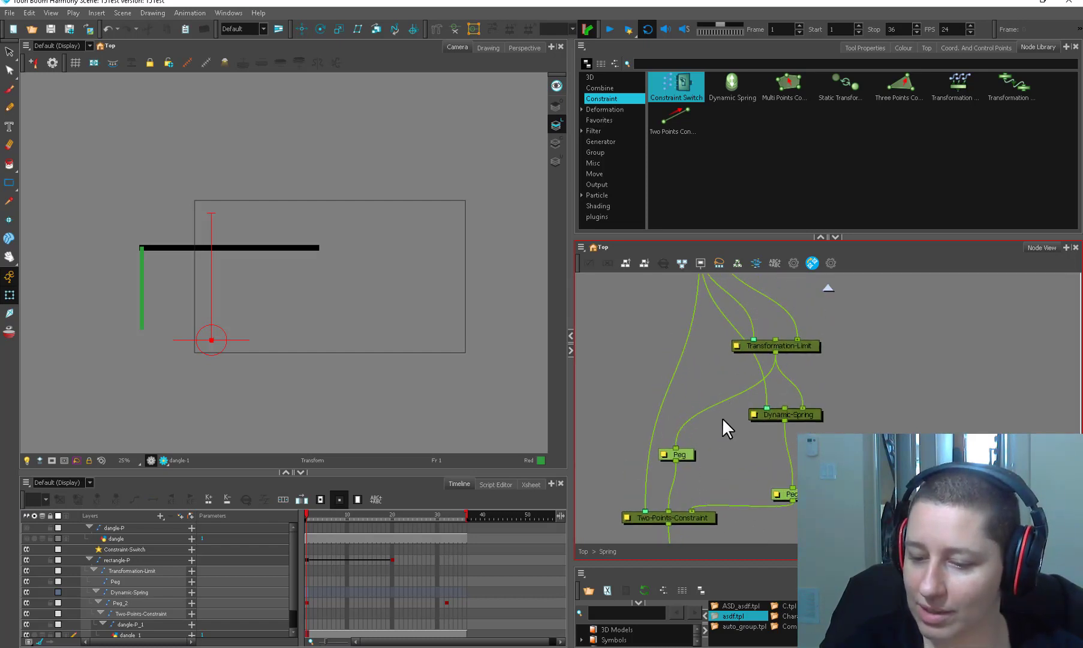
{"action": "left_click", "coordinate": [584, 550]}
Step: Duplicate the dangle drawing with its peg to hang additional pieces along the rectangle
{"action": "left_click_drag", "start_coordinate": [864, 388], "coordinate": [630, 471]}
{"action": "scroll", "coordinate": [873, 351], "scroll_direction": "down", "scroll_amount": 5}
{"action": "key", "text": "ctrl+c"}
{"action": "key", "text": "ctrl+v"}
{"action": "left_click_drag", "start_coordinate": [785, 398], "coordinate": [776, 496]}
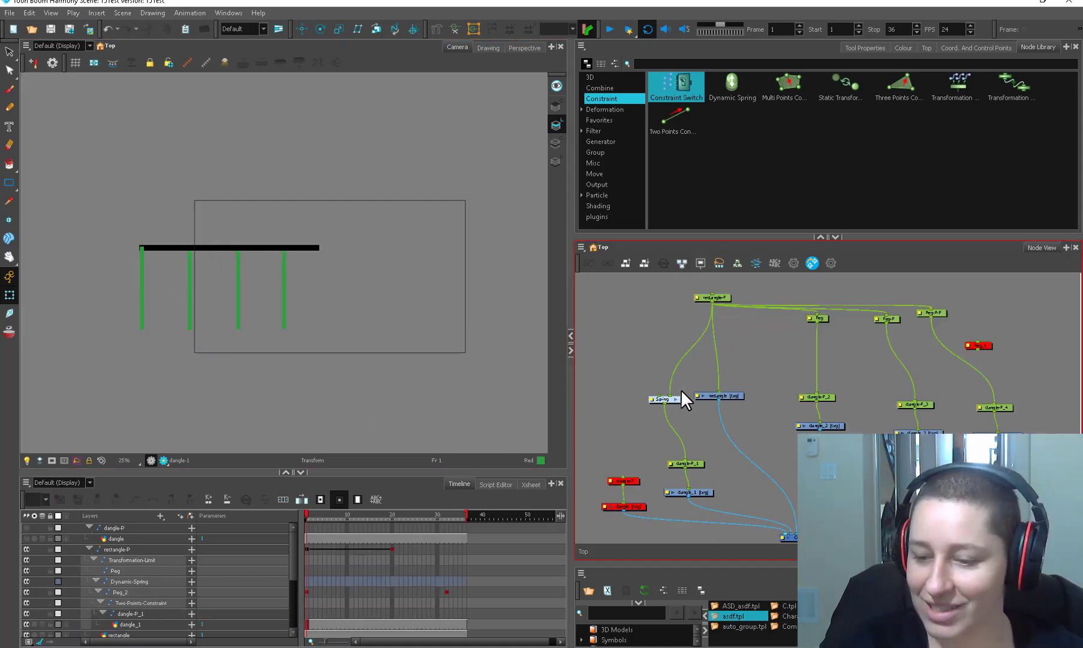
Step: Move the dangle-P_1 peg and the dangle_1 drawing node up, closer beneath the Spring group
{"action": "left_click", "coordinate": [678, 396]}
{"action": "left_click_drag", "start_coordinate": [715, 445], "coordinate": [684, 499]}
{"action": "left_click_drag", "start_coordinate": [688, 492], "coordinate": [685, 453]}
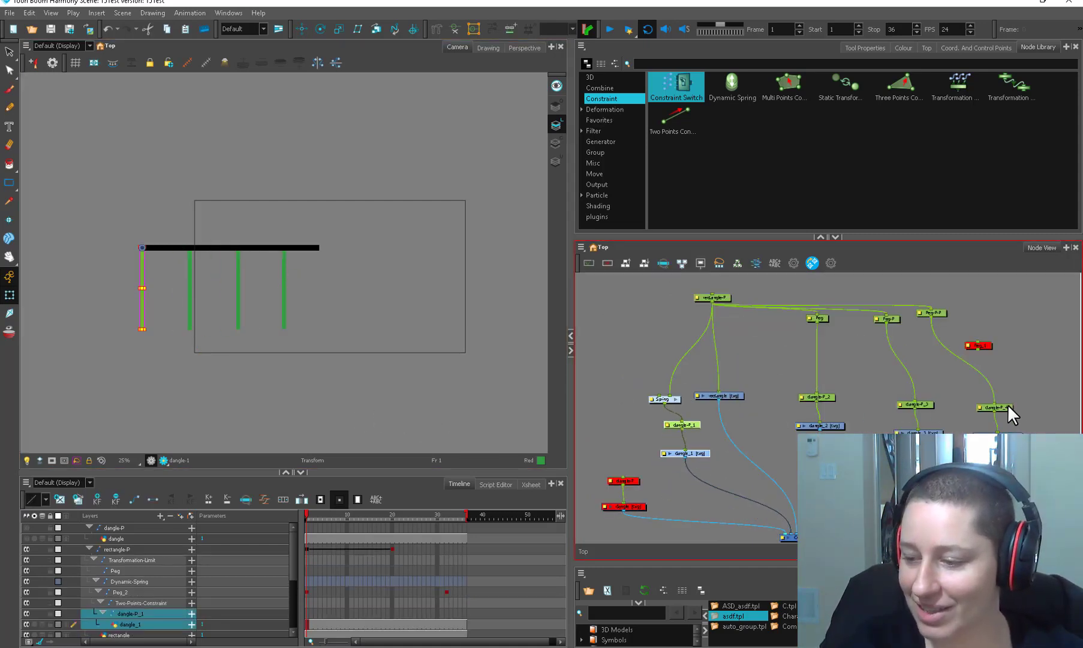
Step: Paste a copy of the Spring group and insert it on the cable between Peg and dangle-P_2
{"action": "left_click", "coordinate": [667, 401]}
{"action": "key", "text": "ctrl+c"}
{"action": "key", "text": "ctrl+v"}
{"action": "left_click_drag", "start_coordinate": [789, 366], "coordinate": [813, 376]}
{"action": "scroll", "coordinate": [824, 363], "scroll_direction": "up", "scroll_amount": 3}
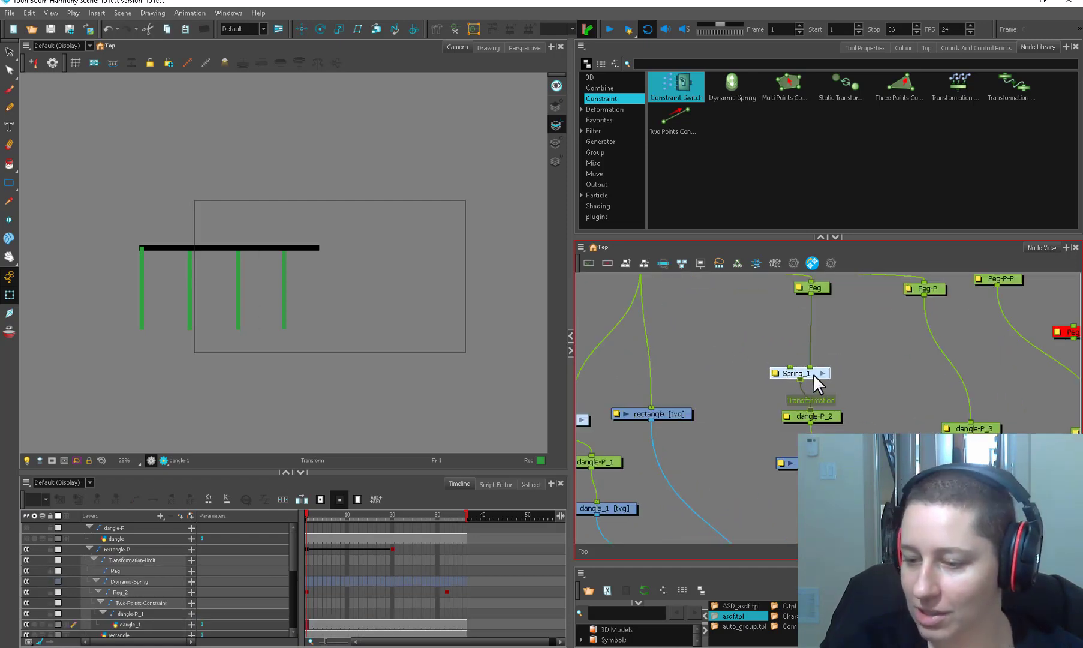
Step: Paste two more copies of the Spring group, insert them above dangle-P_3 and dangle-P_4, and move Peg_1-G out of the way
{"action": "key", "text": "ctrl+v"}
{"action": "left_click_drag", "start_coordinate": [968, 385], "coordinate": [842, 401]}
{"action": "key", "text": "ctrl+v"}
{"action": "left_click_drag", "start_coordinate": [960, 348], "coordinate": [1002, 312]}
{"action": "mouse_move", "coordinate": [931, 392]}
{"action": "left_mouse_down"}
{"action": "mouse_move", "coordinate": [939, 375]}
{"action": "mouse_move", "coordinate": [926, 382]}
{"action": "left_mouse_up"}
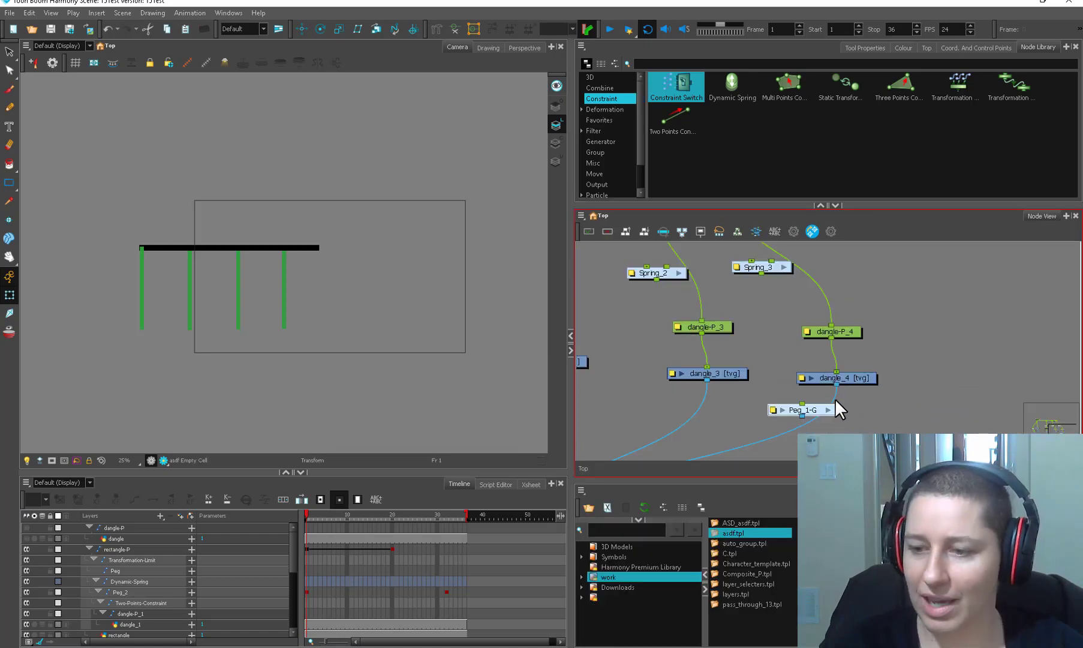
{"action": "left_click_drag", "start_coordinate": [818, 410], "coordinate": [907, 287]}
{"action": "left_click_drag", "start_coordinate": [791, 269], "coordinate": [820, 369]}
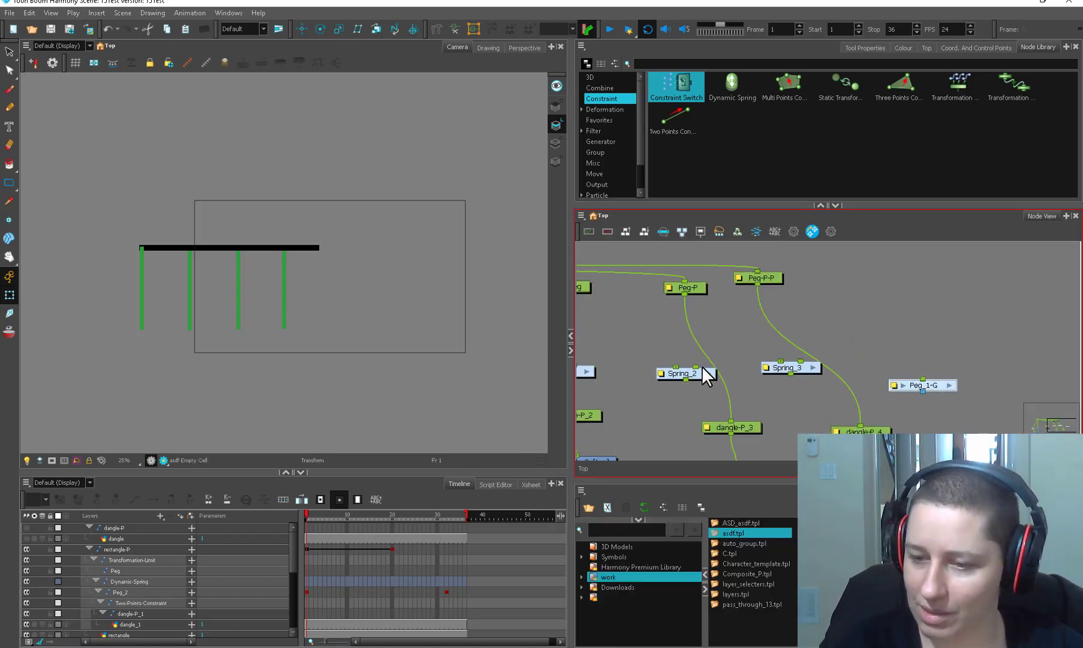
{"action": "left_click", "coordinate": [812, 367]}
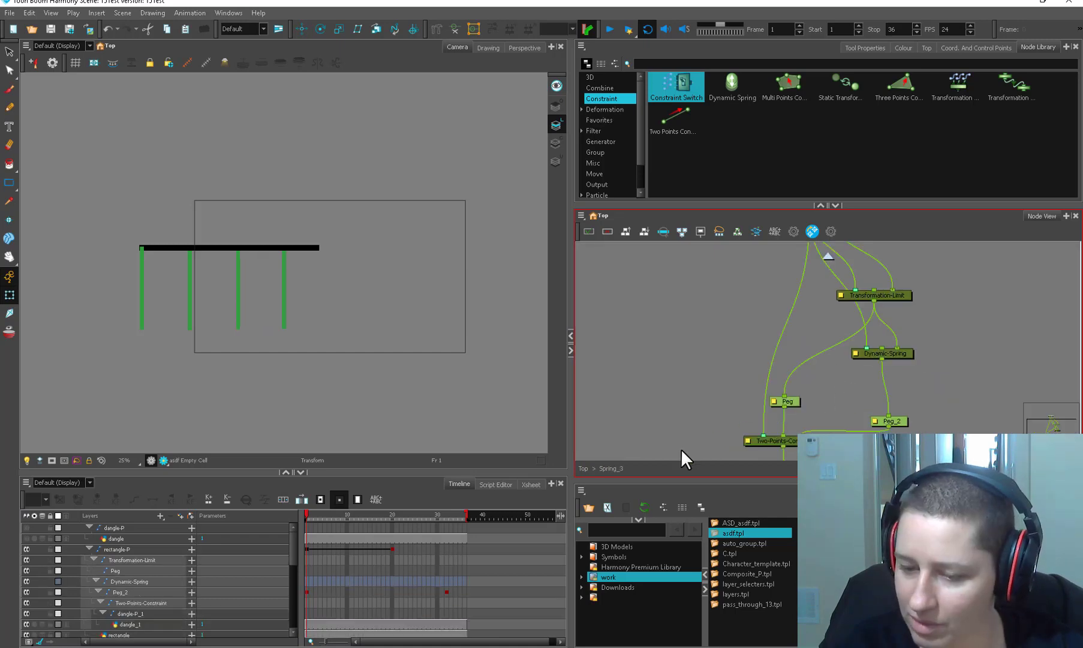
{"action": "left_click", "coordinate": [583, 468]}
{"action": "left_click_drag", "start_coordinate": [850, 361], "coordinate": [910, 378]}
{"action": "left_click_drag", "start_coordinate": [889, 383], "coordinate": [898, 418]}
Step: Play back the animation to check the spring motion on all four dangling pieces
{"action": "left_click_drag", "start_coordinate": [443, 383], "coordinate": [512, 417]}
{"action": "left_click_drag", "start_coordinate": [354, 515], "coordinate": [306, 514]}
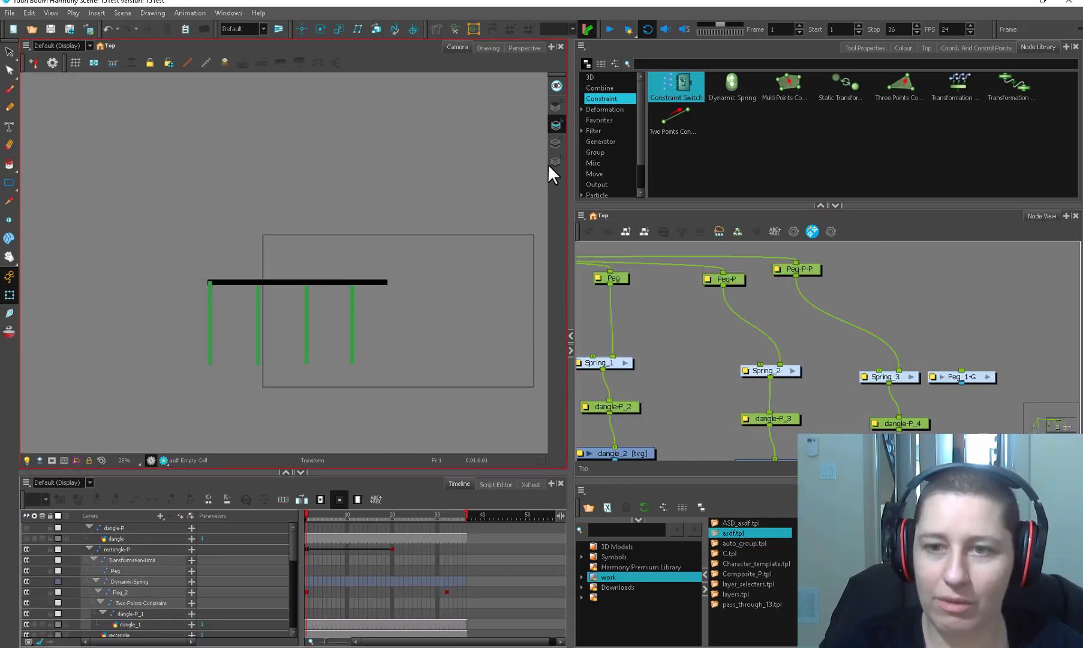
{"action": "left_click_drag", "start_coordinate": [452, 150], "coordinate": [355, 144]}
{"action": "left_click", "coordinate": [605, 29]}
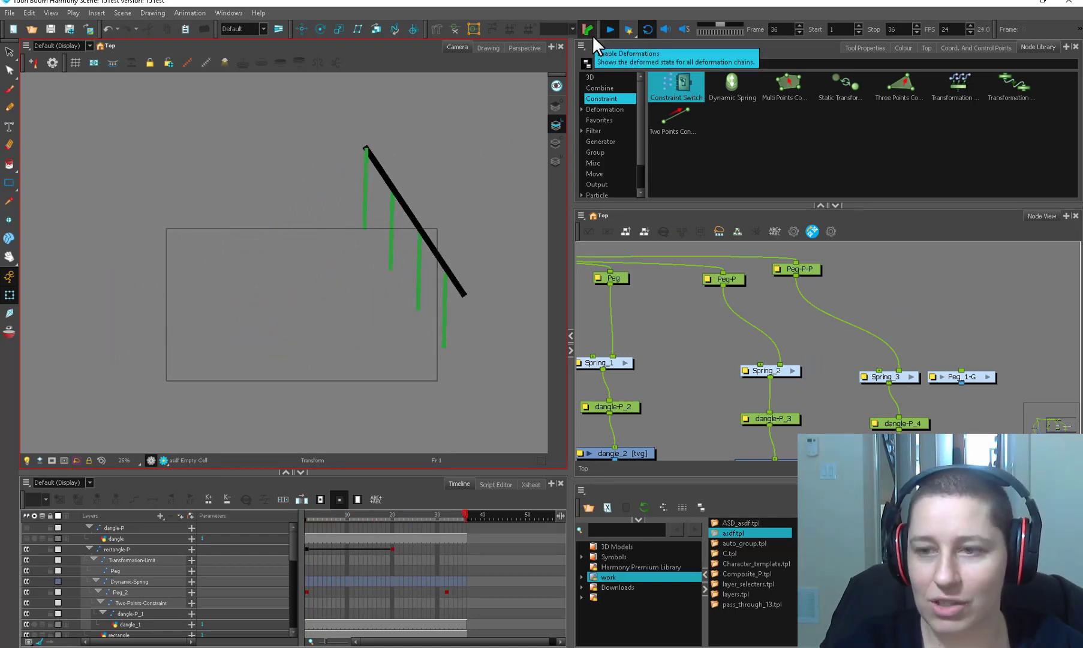
Step: Unlock the work library for modification and save the Spring_1 group in it as a template named Spring
{"action": "left_click", "coordinate": [637, 350]}
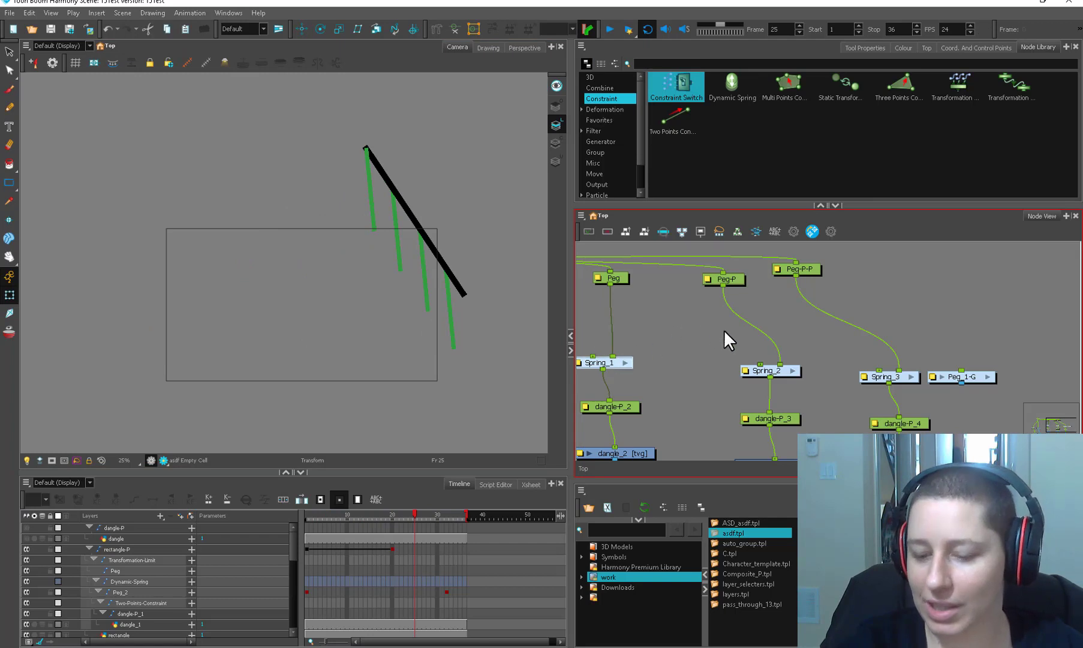
{"action": "right_click", "coordinate": [613, 577]}
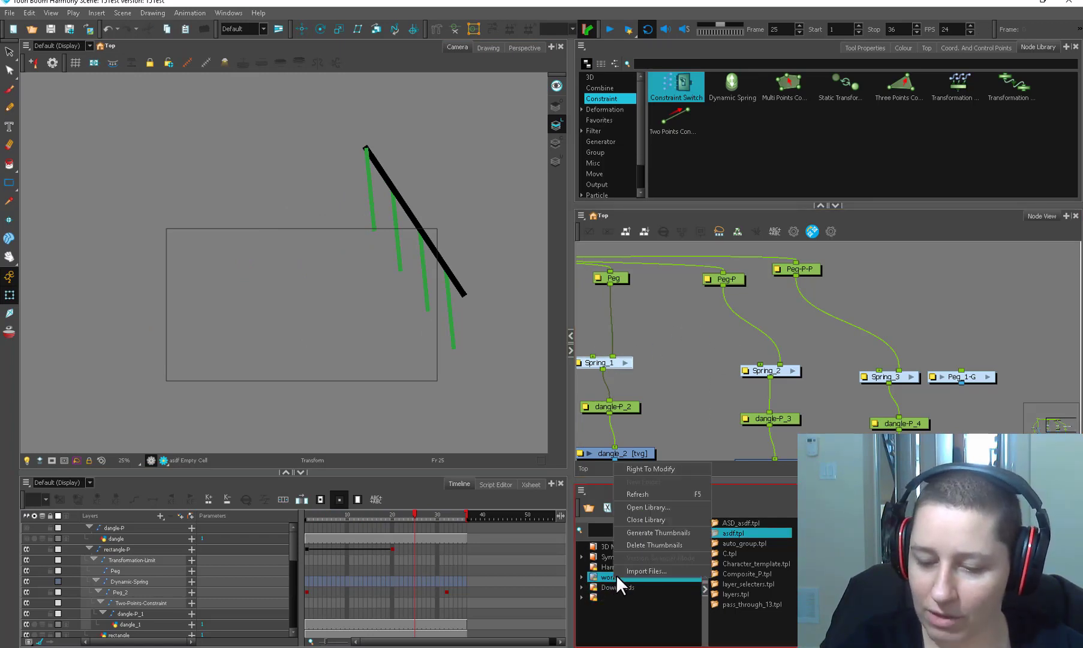
{"action": "left_click", "coordinate": [652, 469]}
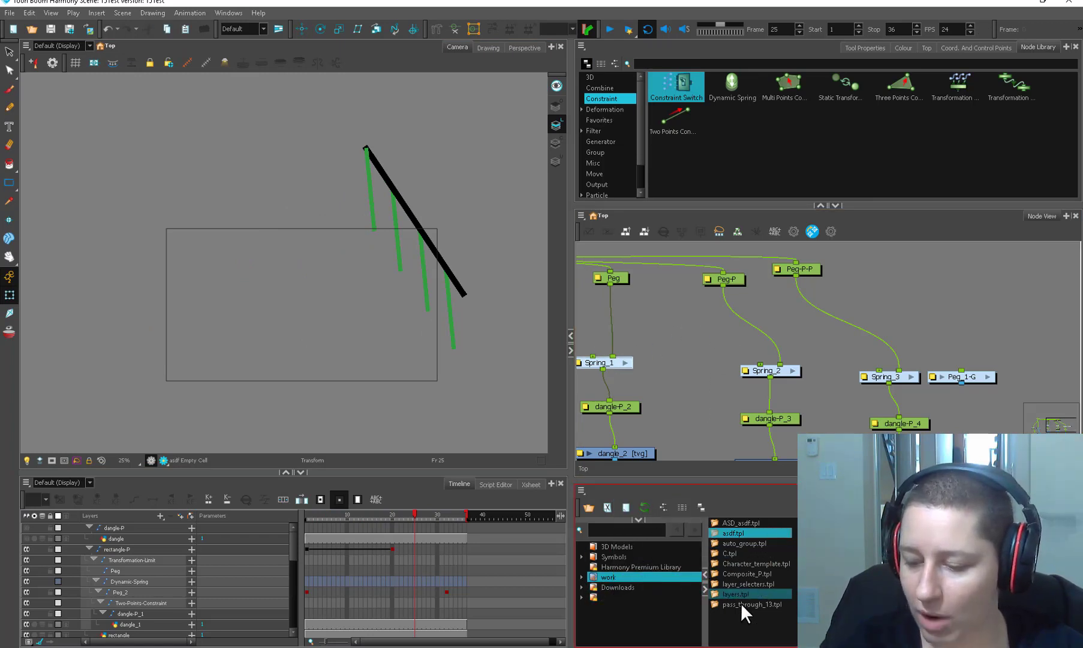
{"action": "left_click", "coordinate": [739, 625]}
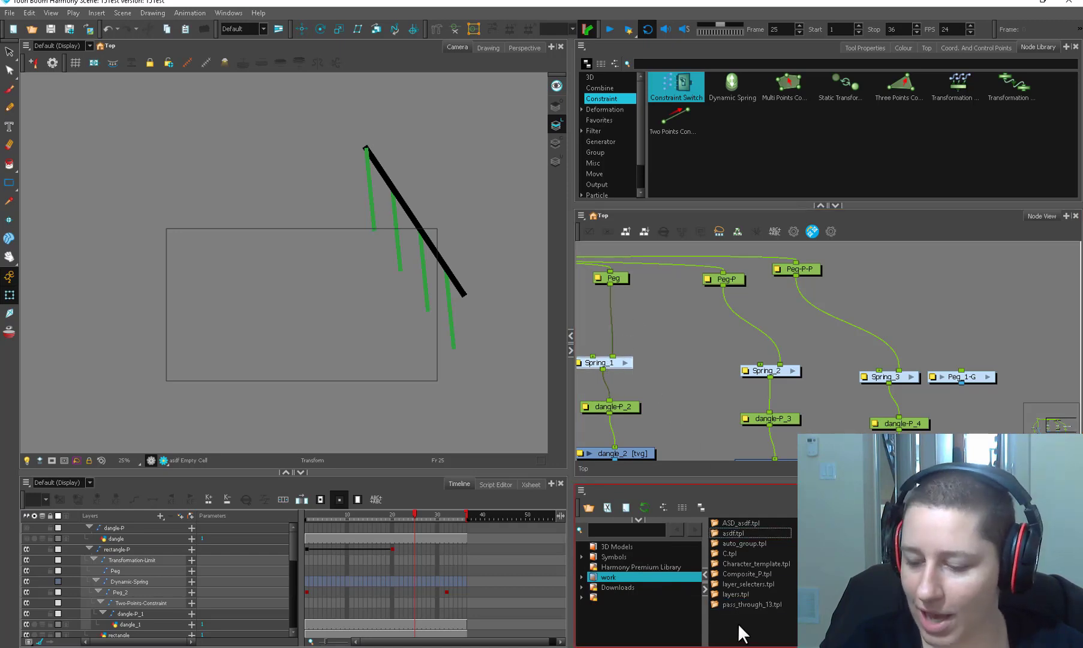
{"action": "key", "text": "ctrl+v"}
{"action": "left_click", "coordinate": [531, 323]}
{"action": "left_click_drag", "start_coordinate": [522, 326], "coordinate": [513, 326]}
{"action": "key", "text": "BackSpace"}
{"action": "left_click", "coordinate": [533, 338]}
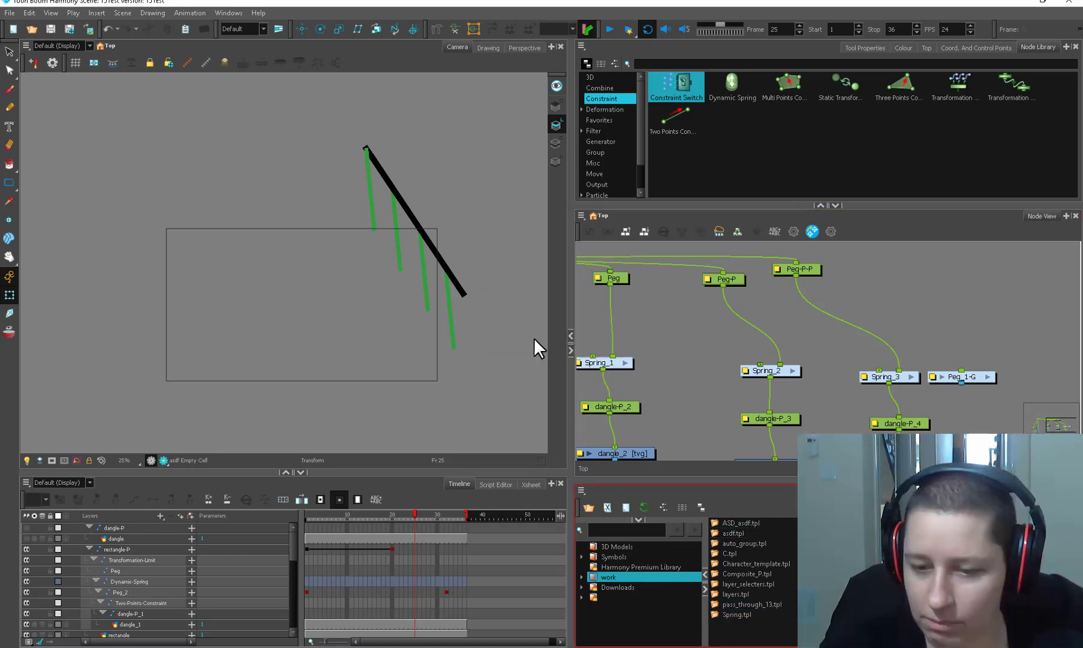
Step: Place the Spring template from the library among the Top-level nodes and look inside the new group
{"action": "left_click_drag", "start_coordinate": [756, 617], "coordinate": [728, 334]}
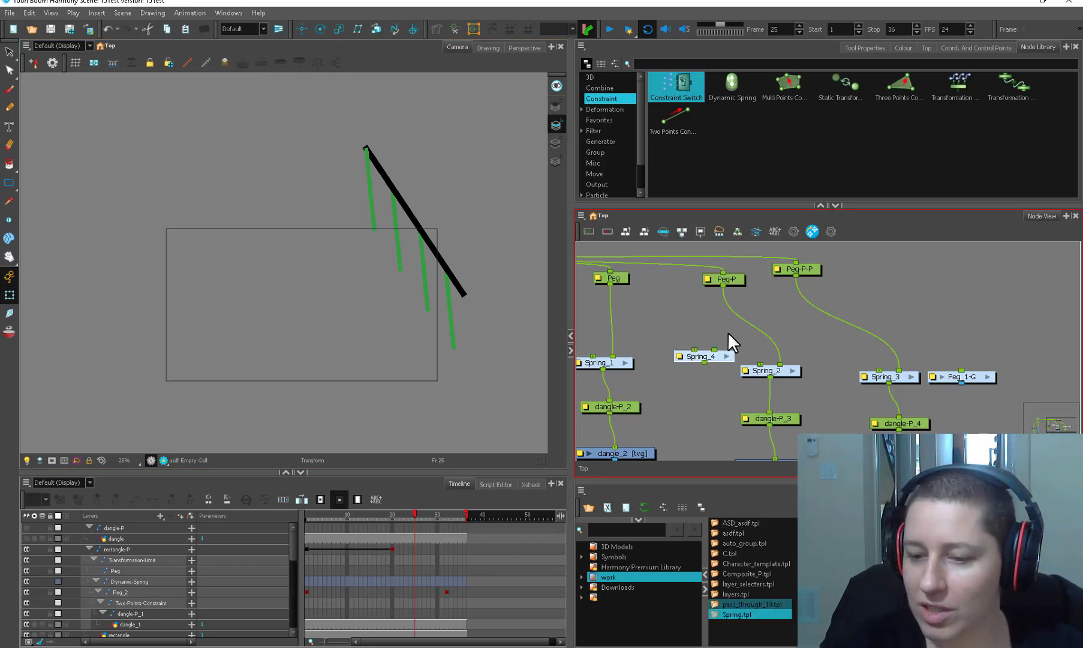
{"action": "left_click", "coordinate": [725, 359]}
{"action": "scroll", "coordinate": [931, 386], "scroll_direction": "down", "scroll_amount": 2}
{"action": "left_click_drag", "start_coordinate": [930, 385], "coordinate": [820, 394]}
{"action": "left_click", "coordinate": [616, 469]}
{"action": "left_click", "coordinate": [583, 469]}
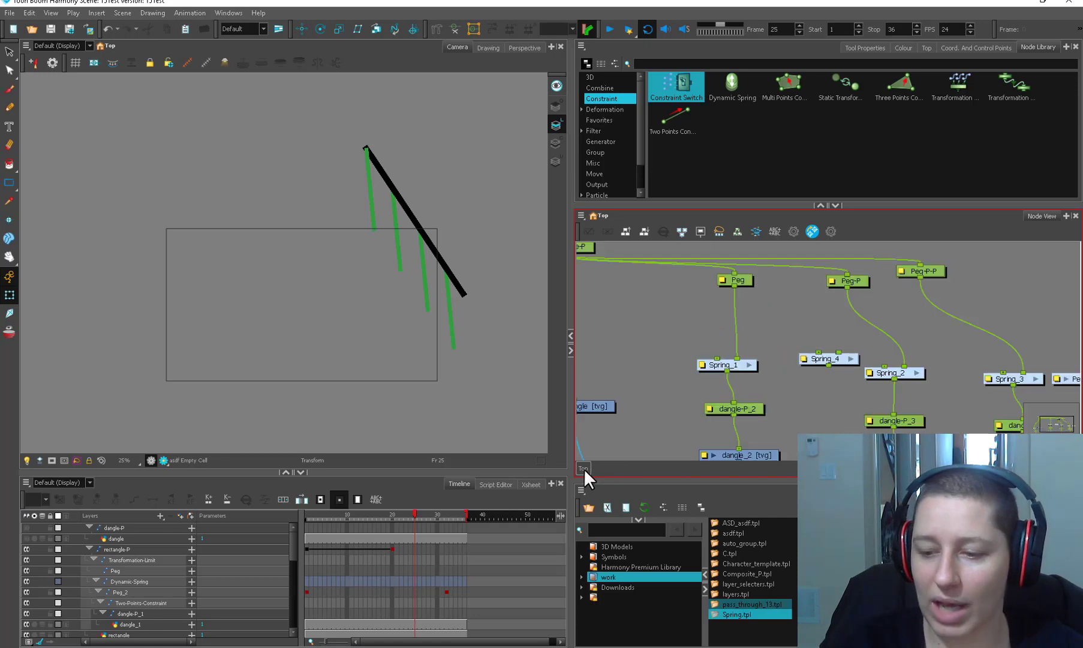
Step: Play back the animation and shift the unconnected Spring_4 group slightly closer to Spring_1
{"action": "left_click", "coordinate": [610, 29]}
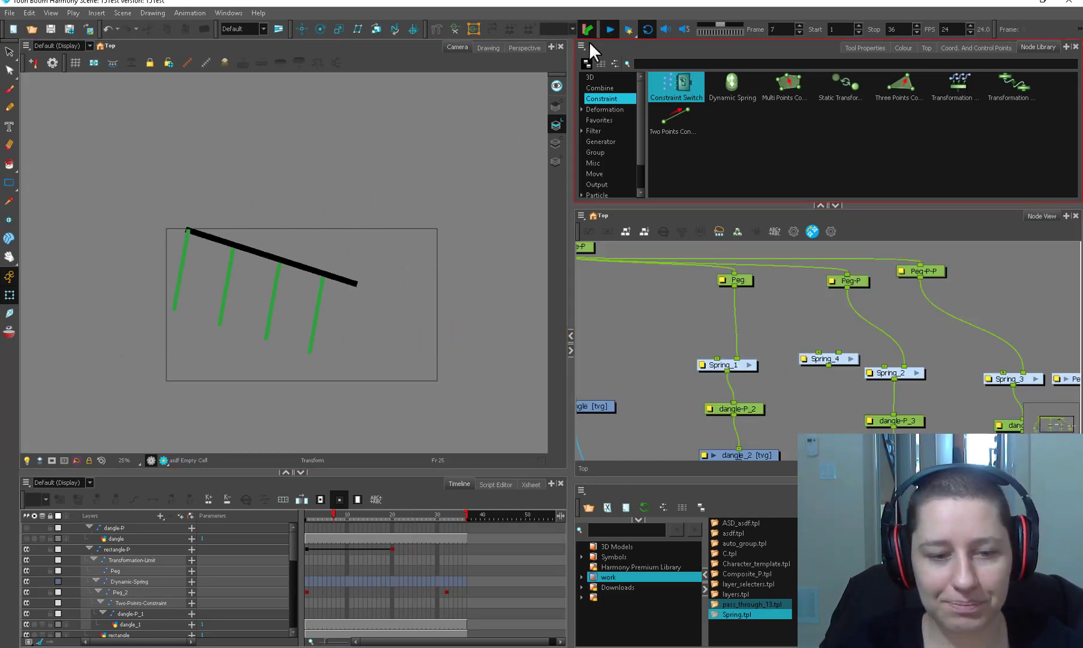
{"action": "left_click_drag", "start_coordinate": [832, 360], "coordinate": [819, 354]}
{"action": "left_click_drag", "start_coordinate": [661, 441], "coordinate": [681, 362]}
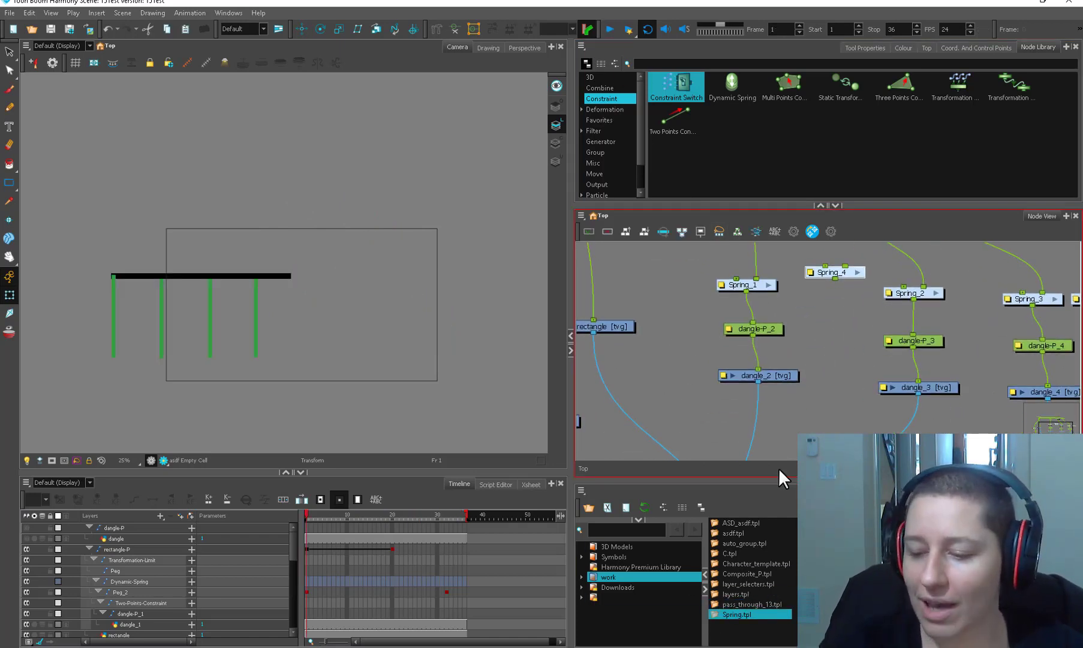
Step: Enlarge the Library and Node View areas and place the asdf template in an empty part of the network
{"action": "left_click_drag", "start_coordinate": [775, 480], "coordinate": [788, 215]}
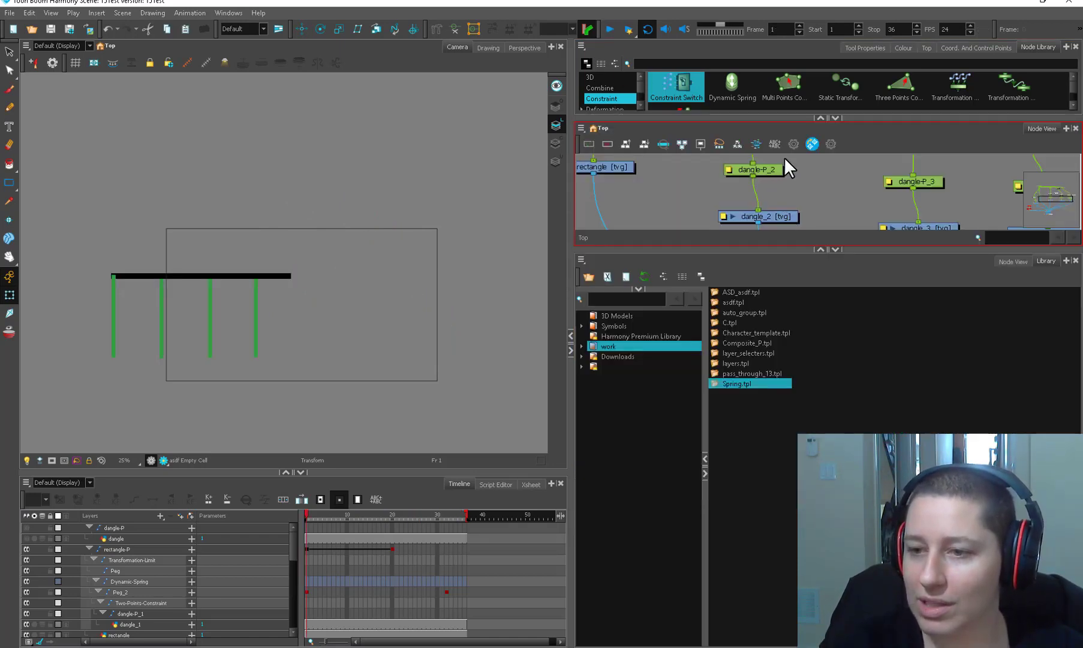
{"action": "left_click_drag", "start_coordinate": [774, 117], "coordinate": [774, 83]}
{"action": "left_click_drag", "start_coordinate": [773, 245], "coordinate": [761, 316]}
{"action": "left_click", "coordinate": [739, 195]}
{"action": "left_click_drag", "start_coordinate": [734, 369], "coordinate": [702, 228]}
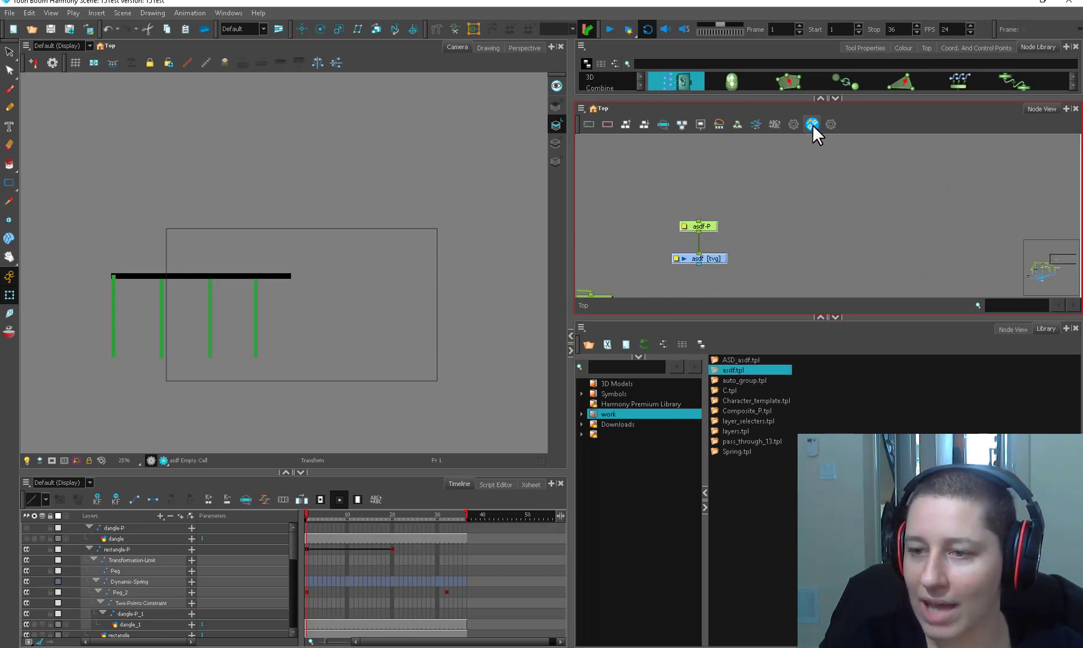
Step: Find asdf and replace it with asdfawet in the names of the placed peg and drawing
{"action": "left_click", "coordinate": [831, 124]}
{"action": "left_click", "coordinate": [554, 306]}
{"action": "type", "text": "asdf"}
{"action": "key", "text": "Tab"}
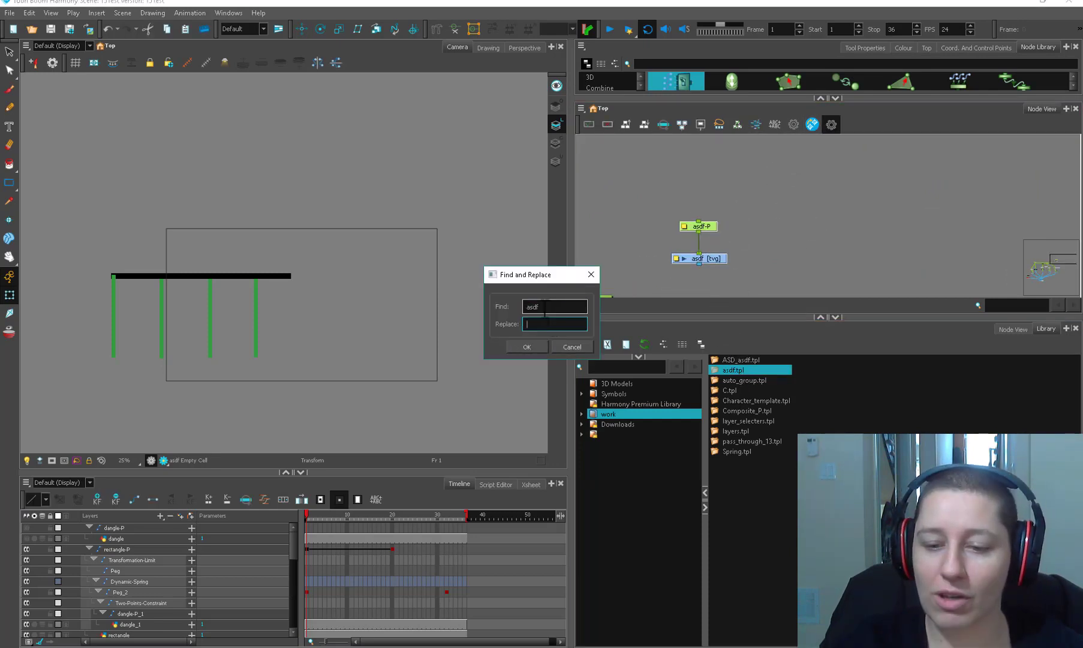
{"action": "type", "text": "asdfawet"}
{"action": "key", "text": "Return"}
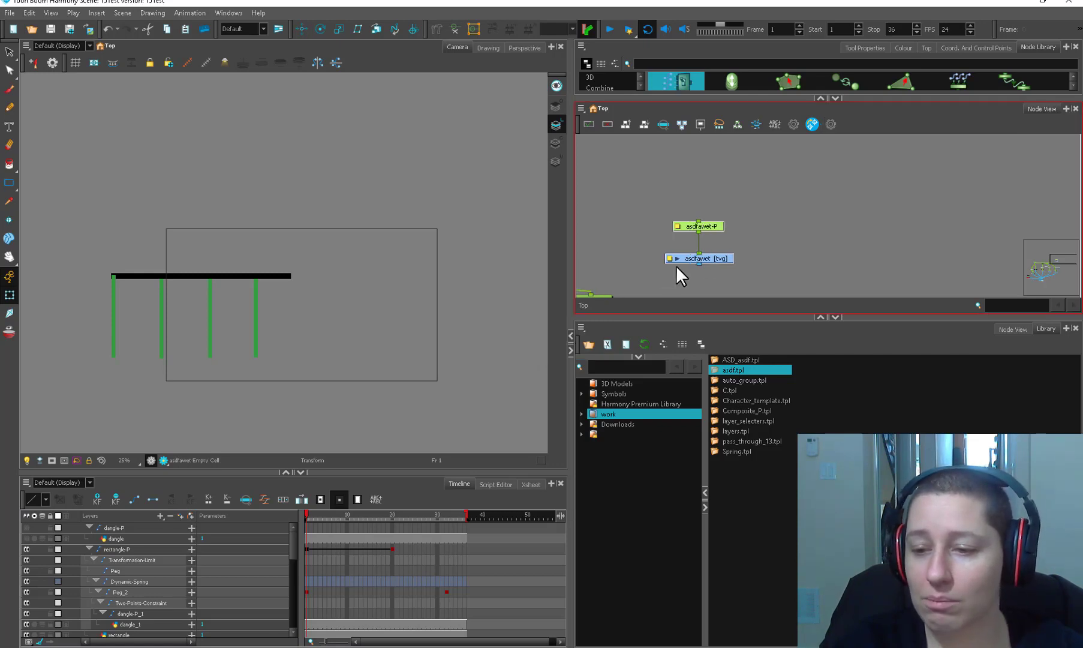
Step: Place multiple copies of the asdf template side by side and check the control properties of the asdf drawing
{"action": "left_click_drag", "start_coordinate": [821, 269], "coordinate": [767, 281]}
{"action": "left_click_drag", "start_coordinate": [734, 370], "coordinate": [882, 246]}
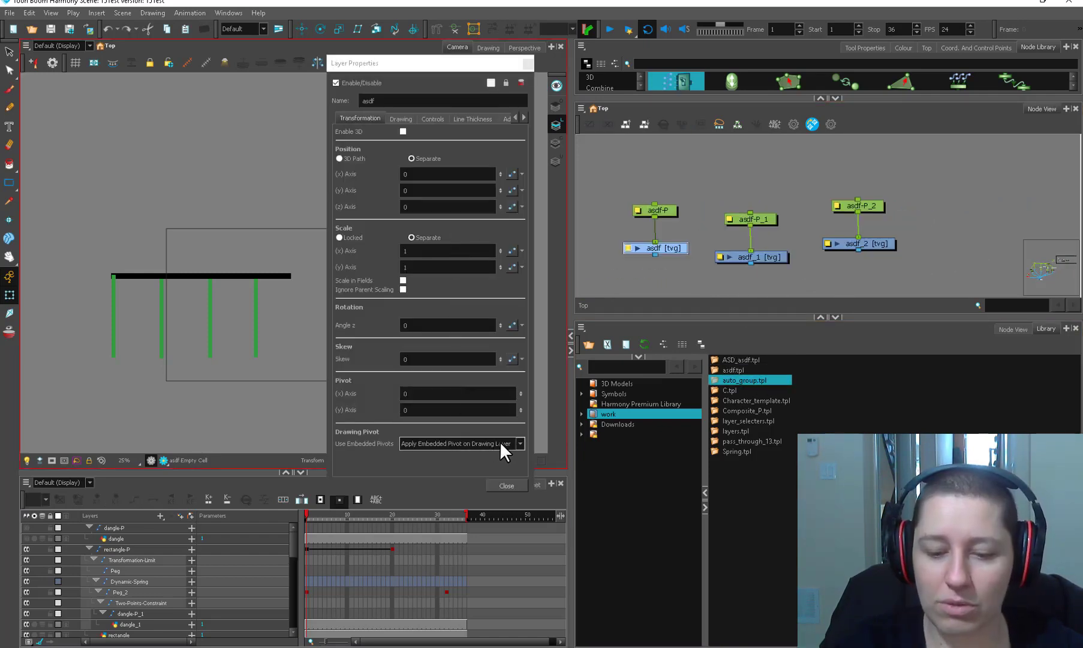
{"action": "left_click", "coordinate": [433, 119]}
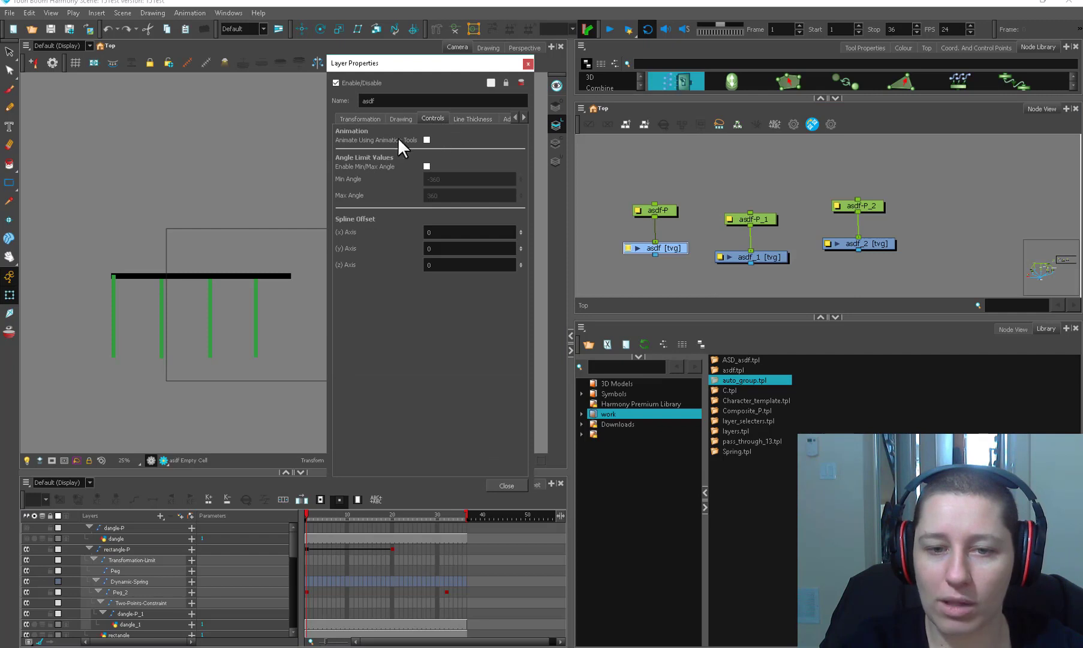
{"action": "left_click", "coordinate": [528, 63]}
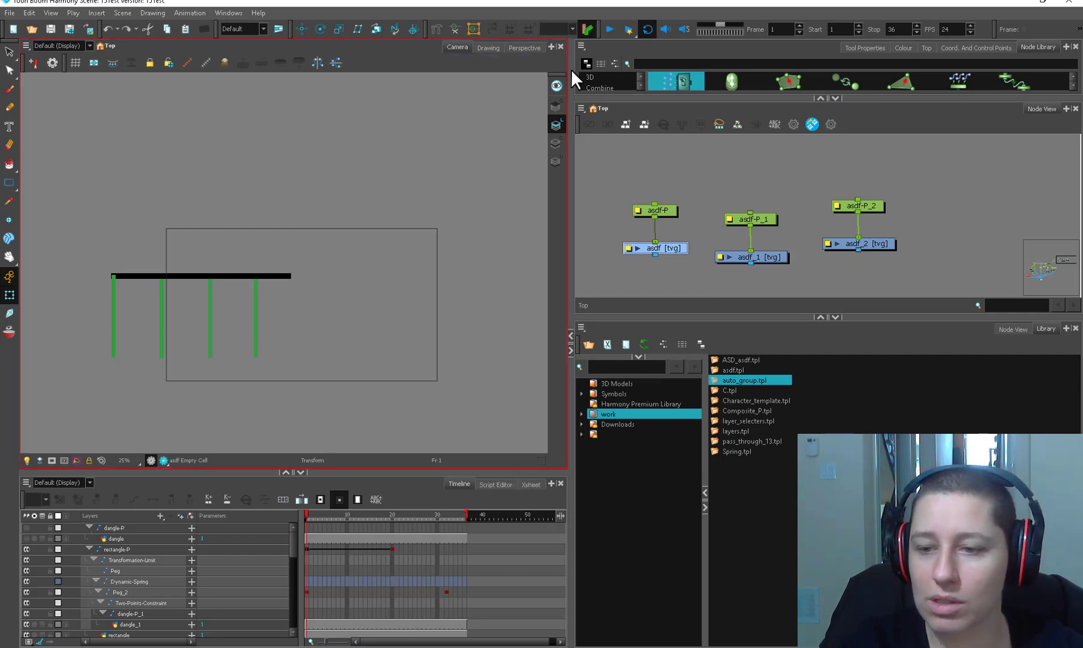
Step: Find asdf and replace it with fafa in the names of all three peg and drawing pairs
{"action": "left_click", "coordinate": [831, 124]}
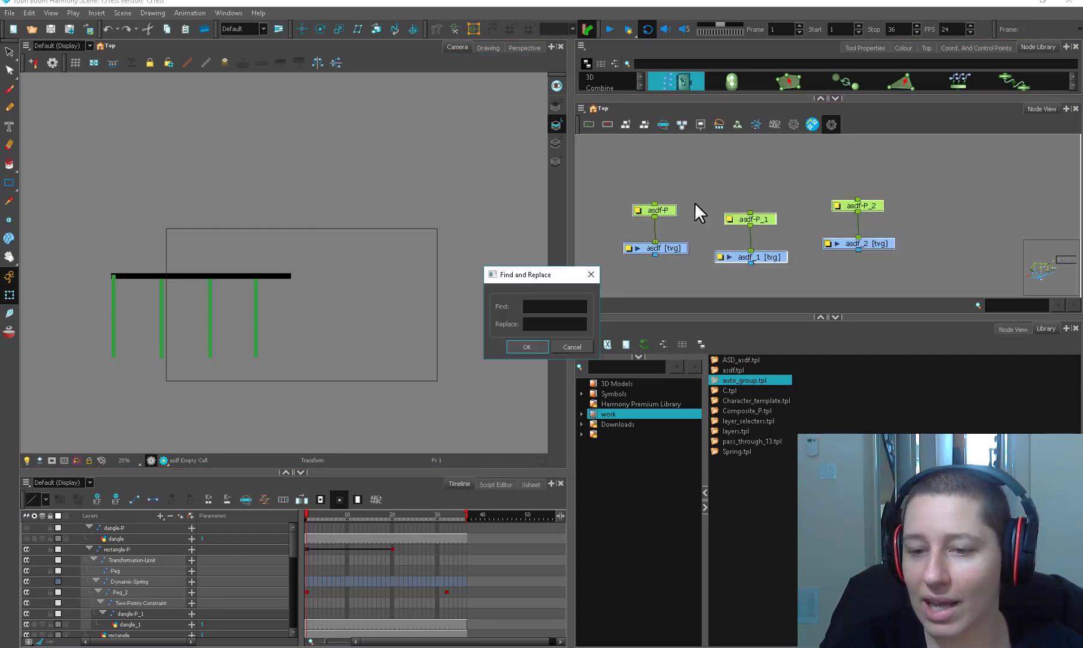
{"action": "left_click", "coordinate": [544, 309]}
{"action": "type", "text": "asdf"}
{"action": "left_click", "coordinate": [557, 323]}
{"action": "type", "text": "fafa"}
{"action": "key", "text": "Return"}
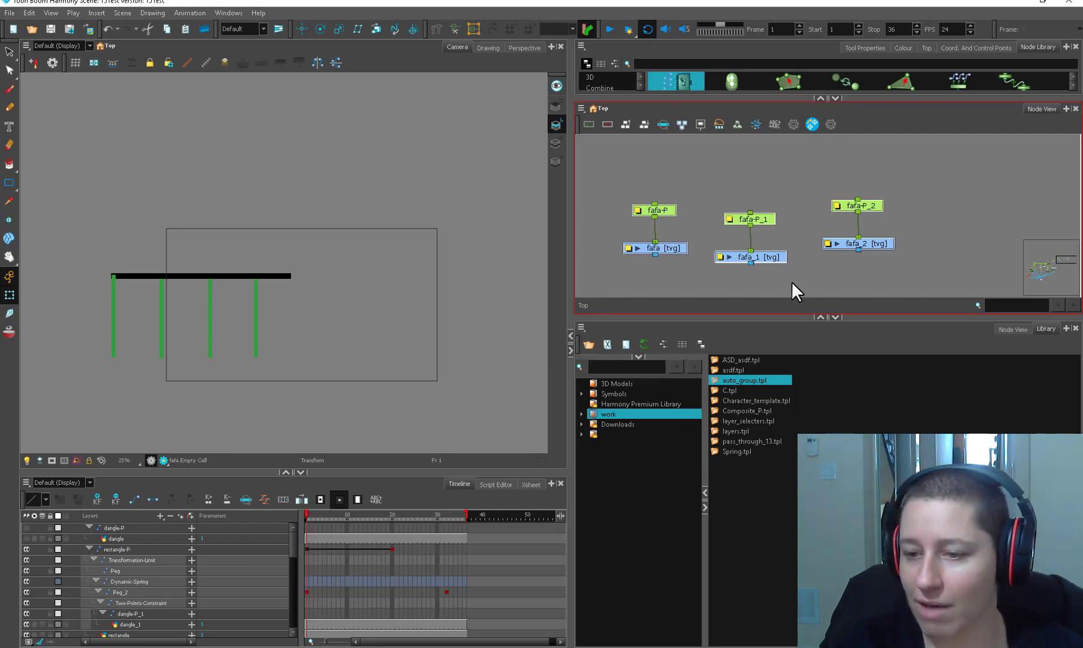
Step: Place two copies of the C template from the library below the fafa drawings
{"action": "scroll", "coordinate": [867, 251], "scroll_direction": "down", "scroll_amount": 3}
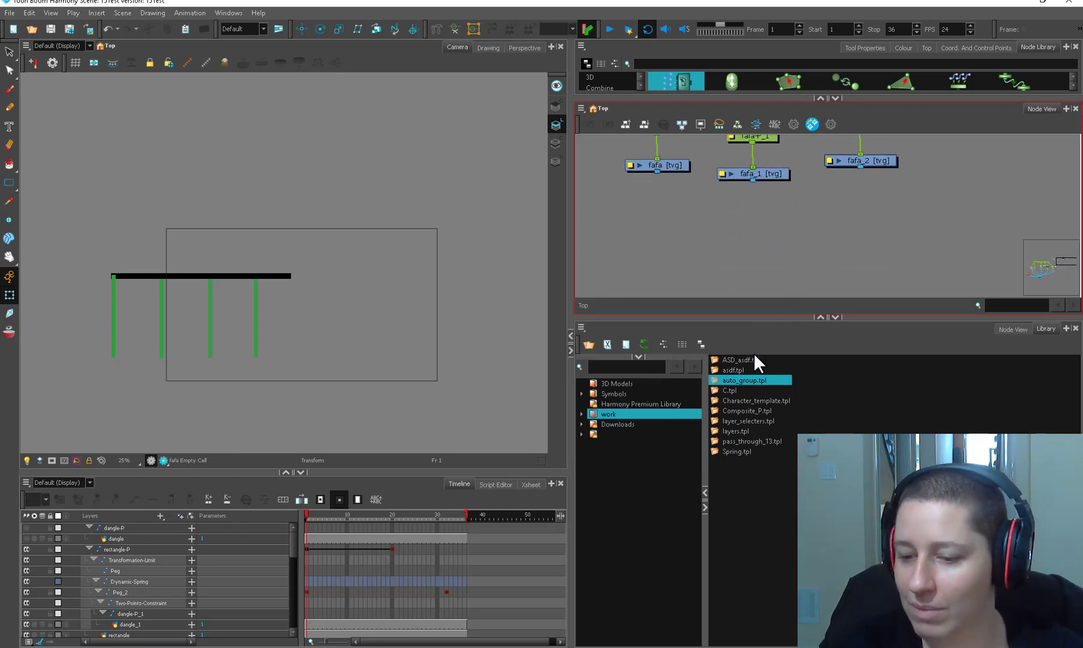
{"action": "left_click", "coordinate": [738, 391]}
{"action": "left_click_drag", "start_coordinate": [731, 390], "coordinate": [776, 232]}
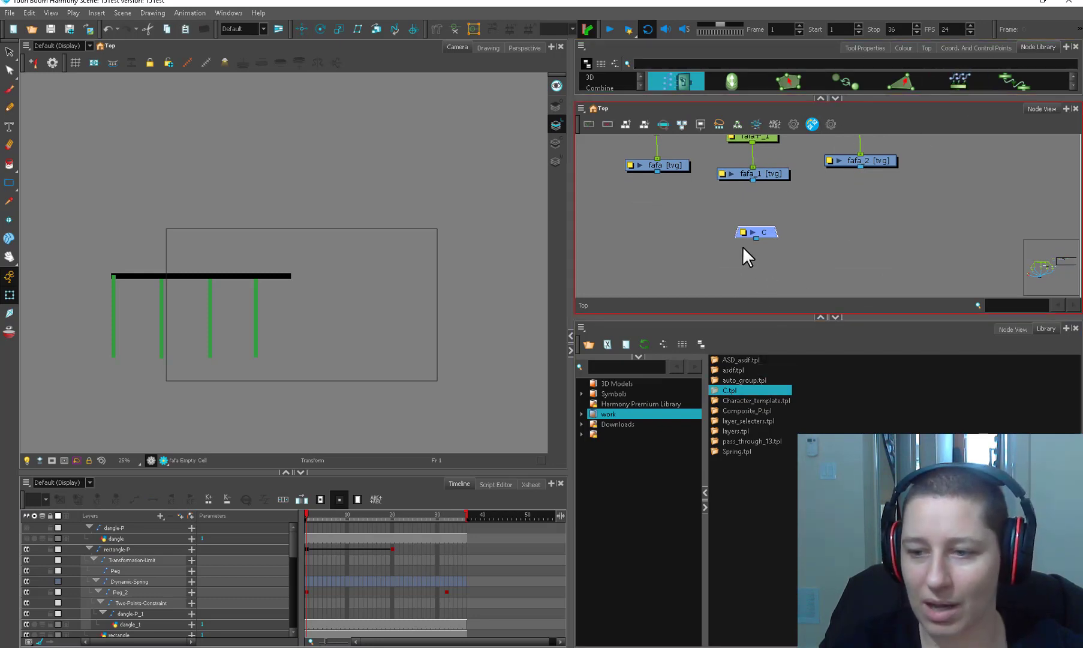
{"action": "left_click_drag", "start_coordinate": [737, 390], "coordinate": [768, 234]}
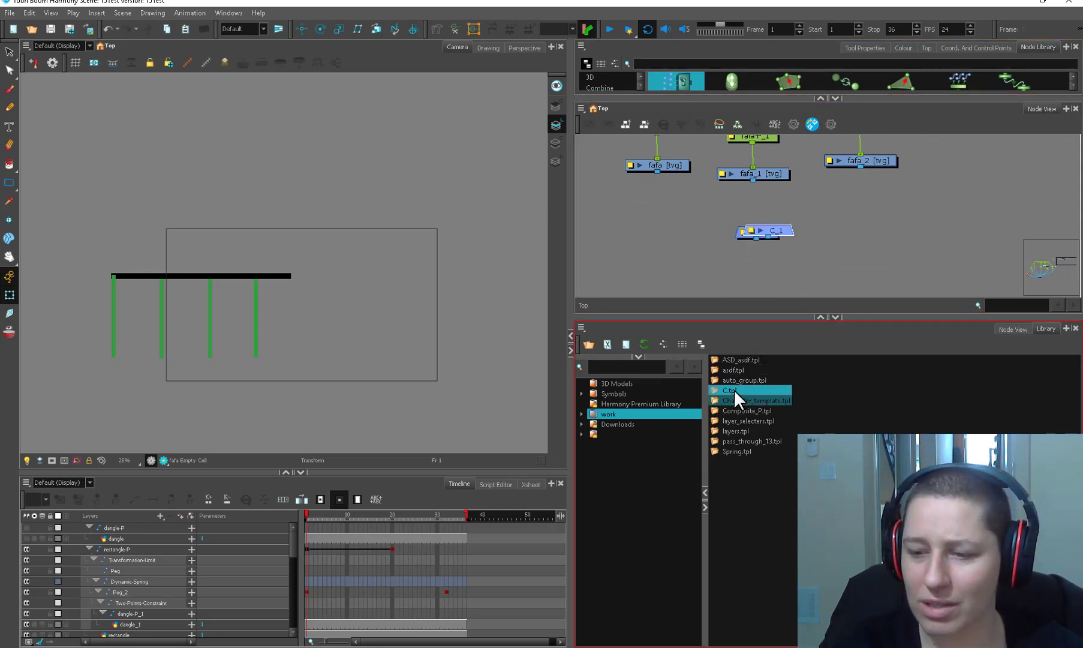
Step: Place two more copies of the C template from the library beside the existing C nodes
{"action": "left_click_drag", "start_coordinate": [735, 390], "coordinate": [791, 231]}
{"action": "left_click_drag", "start_coordinate": [744, 388], "coordinate": [865, 211]}
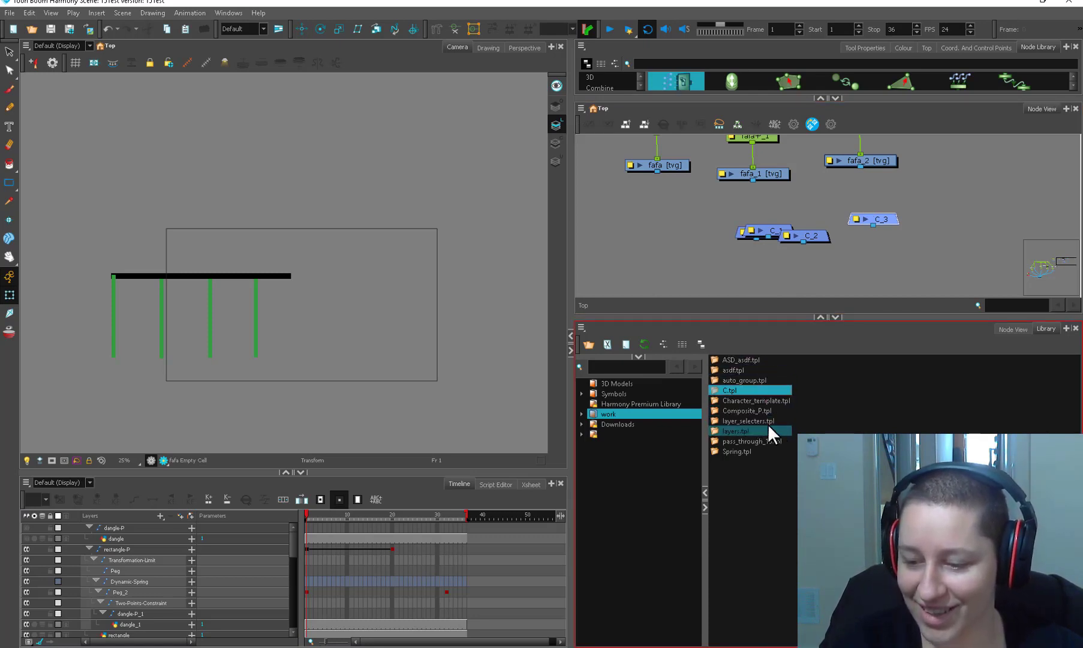
Step: Place the layer_selecters template beside the C nodes and check the layer properties of its underlay selector
{"action": "left_click_drag", "start_coordinate": [751, 421], "coordinate": [692, 182]}
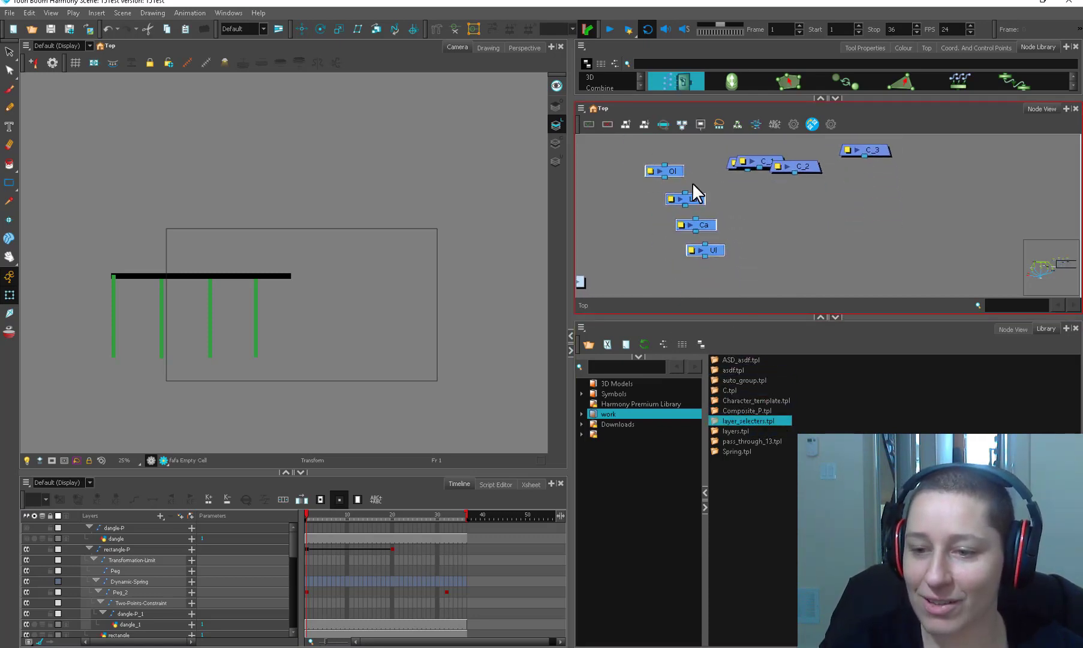
{"action": "double_click", "coordinate": [707, 250]}
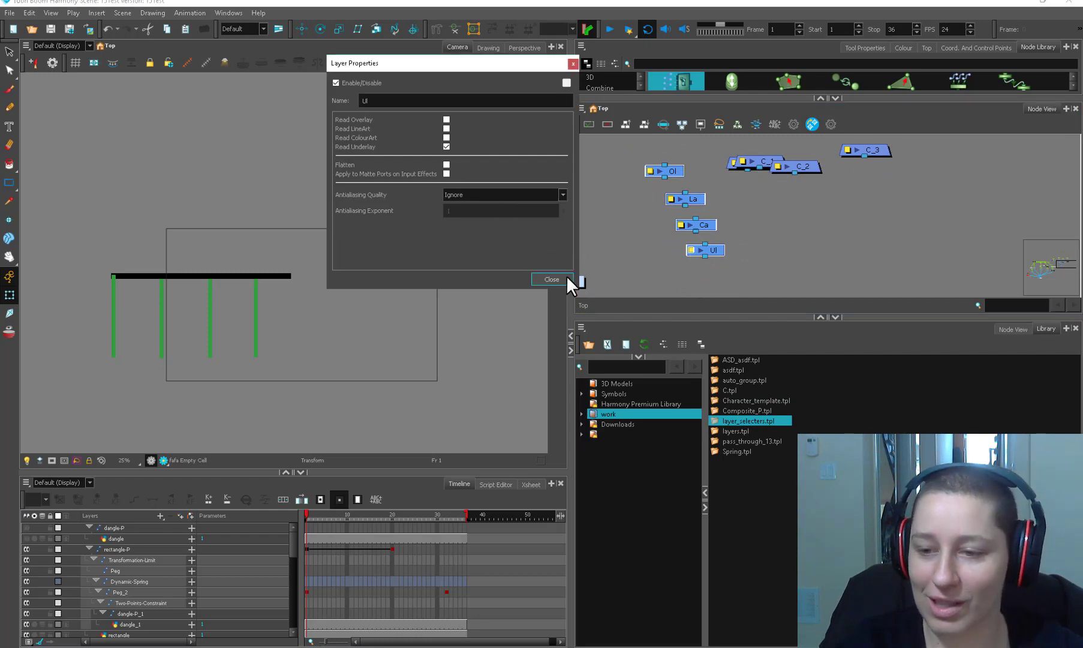
{"action": "left_click", "coordinate": [566, 275]}
Step: Place the Spring template from the library below the C nodes and enlarge the node network view
{"action": "left_click_drag", "start_coordinate": [744, 229], "coordinate": [731, 244]}
{"action": "left_click_drag", "start_coordinate": [756, 452], "coordinate": [745, 243]}
{"action": "left_click_drag", "start_coordinate": [761, 312], "coordinate": [760, 414]}
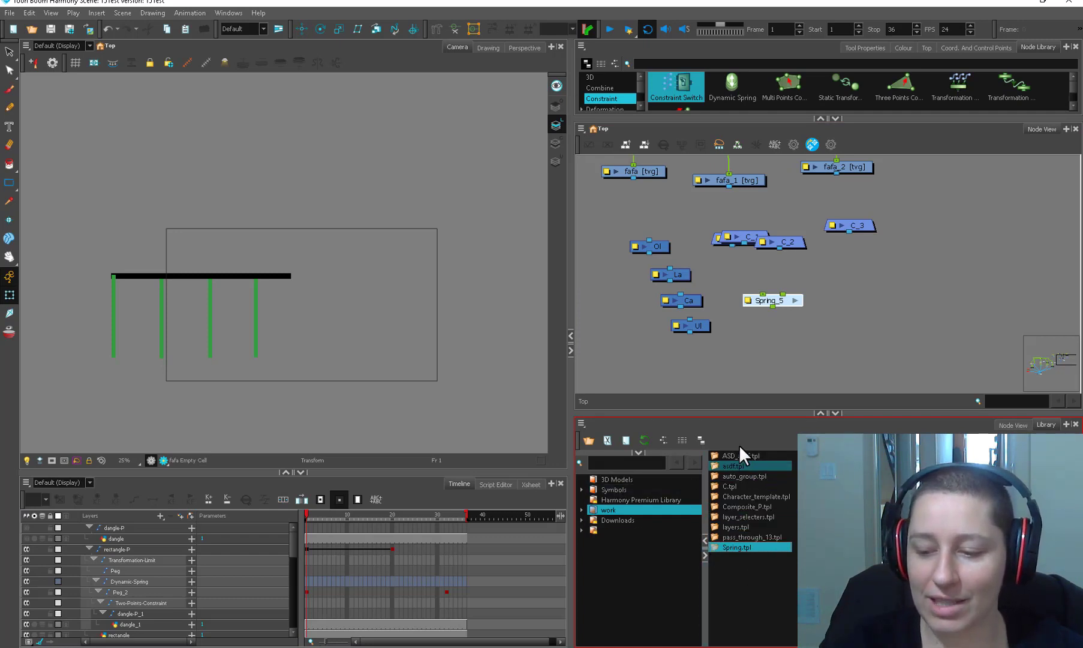
Step: Open the Spring_1 group to show the nodes inside it
{"action": "scroll", "coordinate": [752, 250], "scroll_direction": "down", "scroll_amount": 3}
{"action": "left_click_drag", "start_coordinate": [684, 291], "coordinate": [716, 337]}
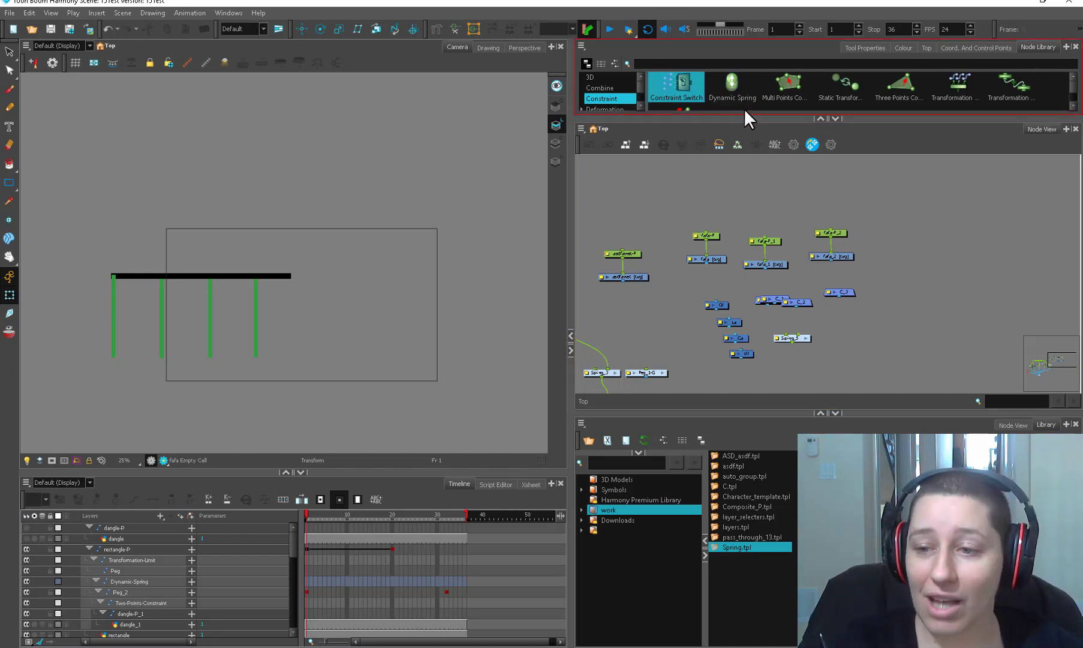
{"action": "left_click_drag", "start_coordinate": [739, 121], "coordinate": [690, 138]}
{"action": "left_click_drag", "start_coordinate": [652, 322], "coordinate": [919, 200]}
{"action": "scroll", "coordinate": [919, 199], "scroll_direction": "up", "scroll_amount": 1}
{"action": "left_click_drag", "start_coordinate": [708, 346], "coordinate": [739, 318]}
{"action": "left_click", "coordinate": [742, 319]}
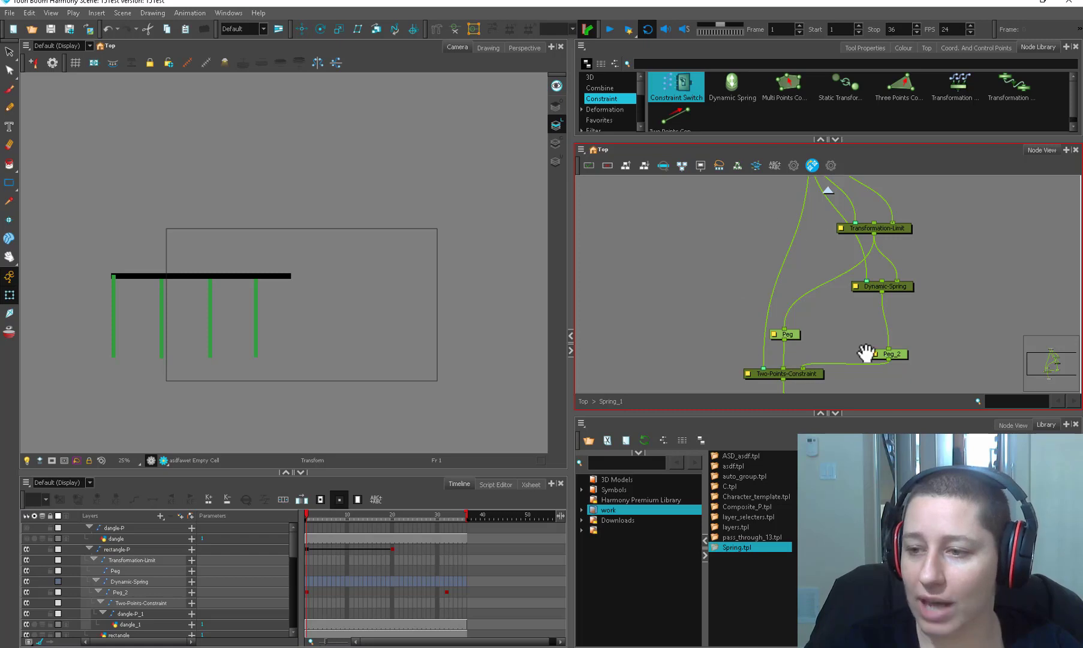
{"action": "left_click_drag", "start_coordinate": [888, 141], "coordinate": [888, 117]}
Step: Rearrange the Transformation-Limit, Two-Points-Constraint and Dynamic-Spring nodes more compactly inside the Spring_1 group
{"action": "left_click_drag", "start_coordinate": [912, 182], "coordinate": [779, 208]}
{"action": "left_click_drag", "start_coordinate": [771, 253], "coordinate": [745, 250]}
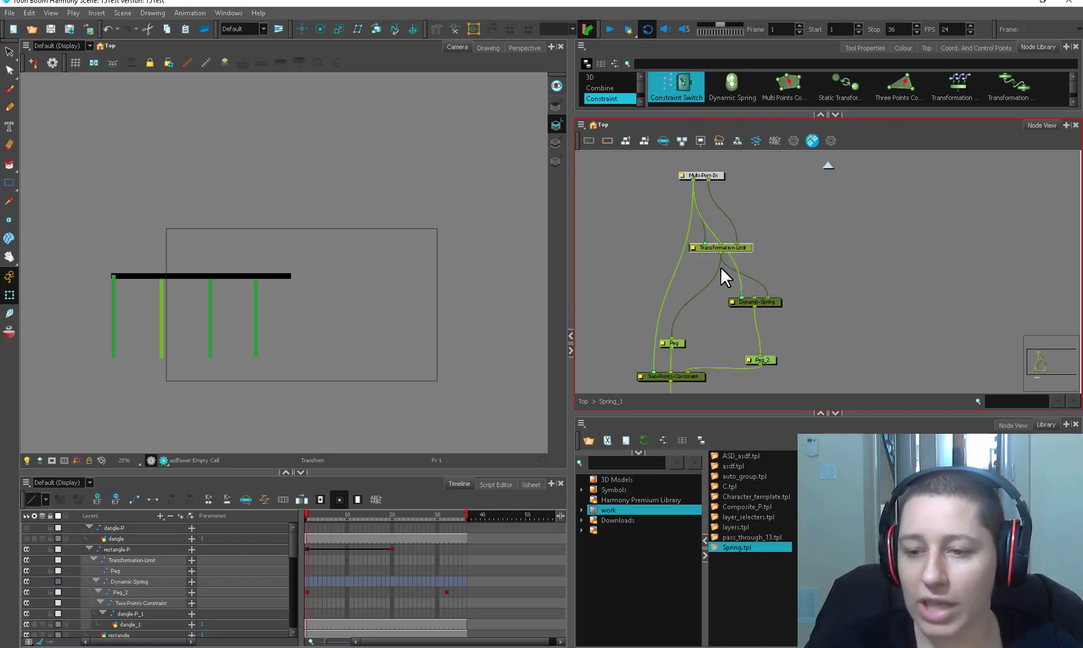
{"action": "left_click_drag", "start_coordinate": [701, 373], "coordinate": [705, 369]}
{"action": "left_click_drag", "start_coordinate": [723, 388], "coordinate": [704, 326]}
{"action": "scroll", "coordinate": [708, 313], "scroll_direction": "up", "scroll_amount": 1}
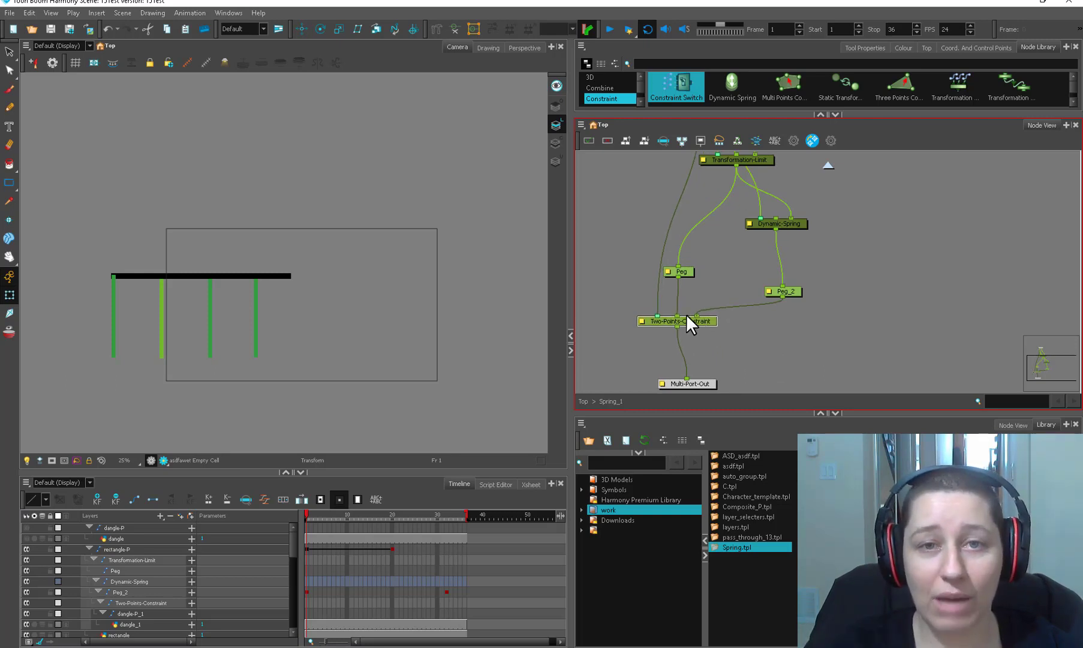
{"action": "left_click_drag", "start_coordinate": [750, 165], "coordinate": [733, 185]}
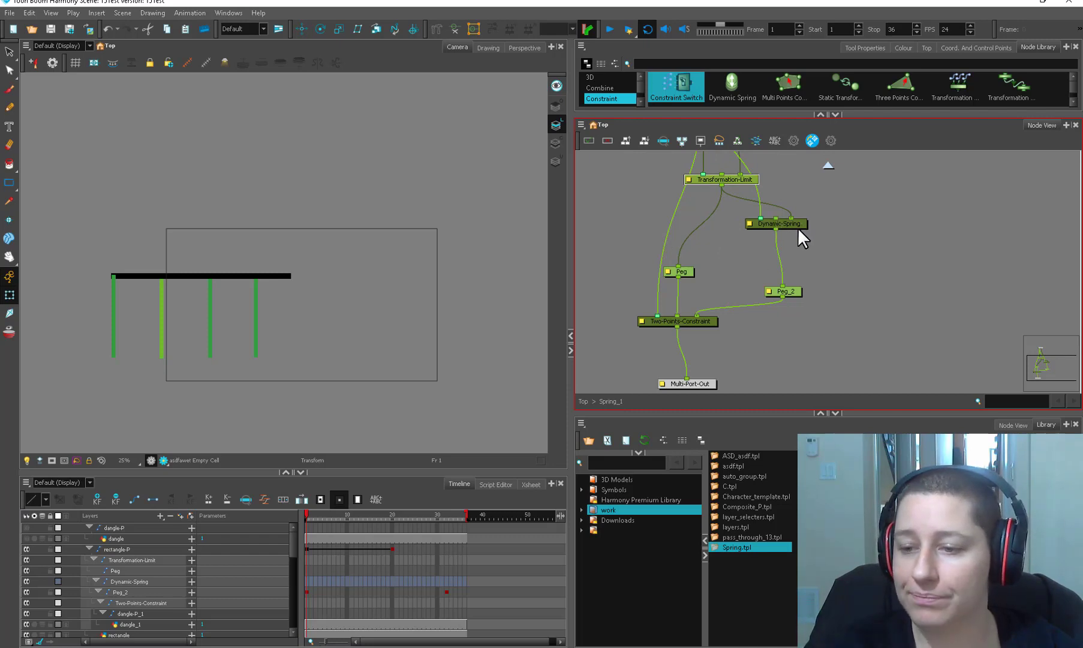
{"action": "left_click_drag", "start_coordinate": [770, 227], "coordinate": [752, 243]}
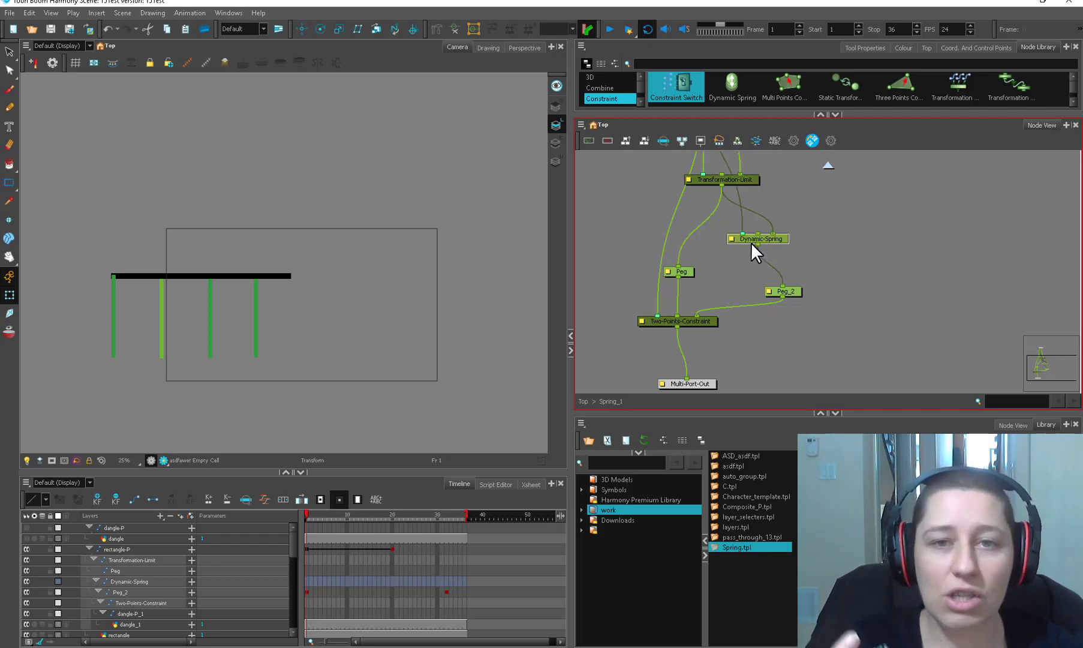